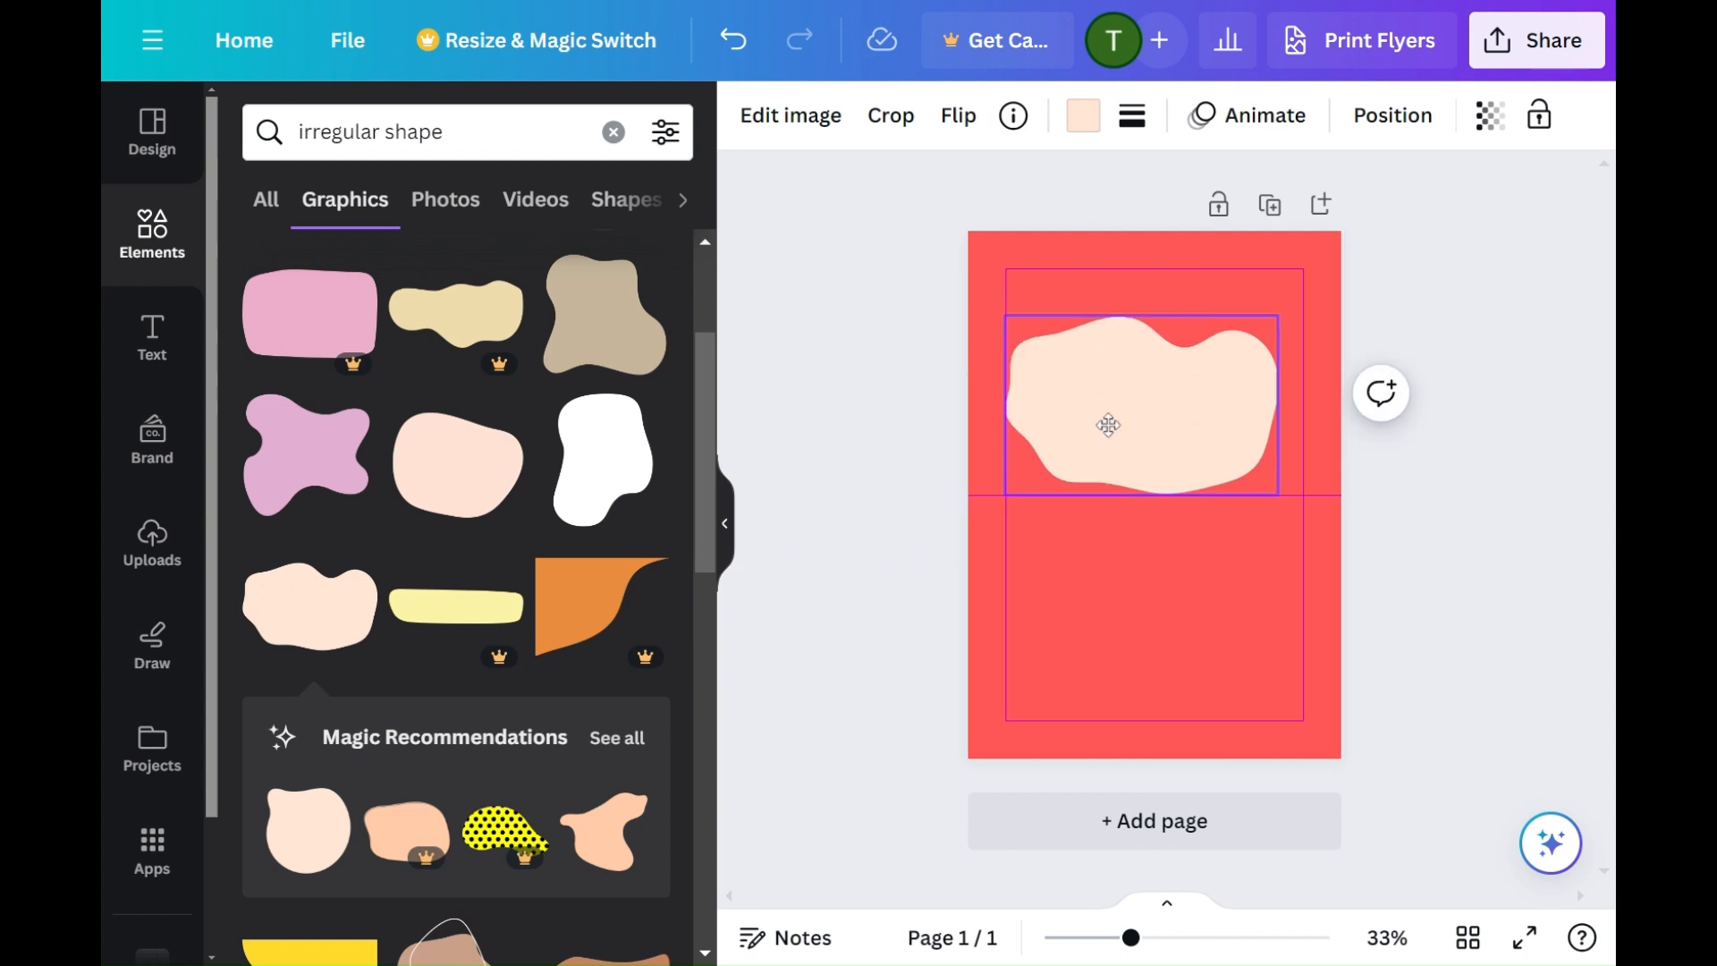
Step: Enlarge the cream irregular shape to nearly the page's width and center it in the upper part of the flyer
drag(1006, 288, 956, 252)
drag(1071, 394, 1106, 405)
drag(720, 526, 721, 764)
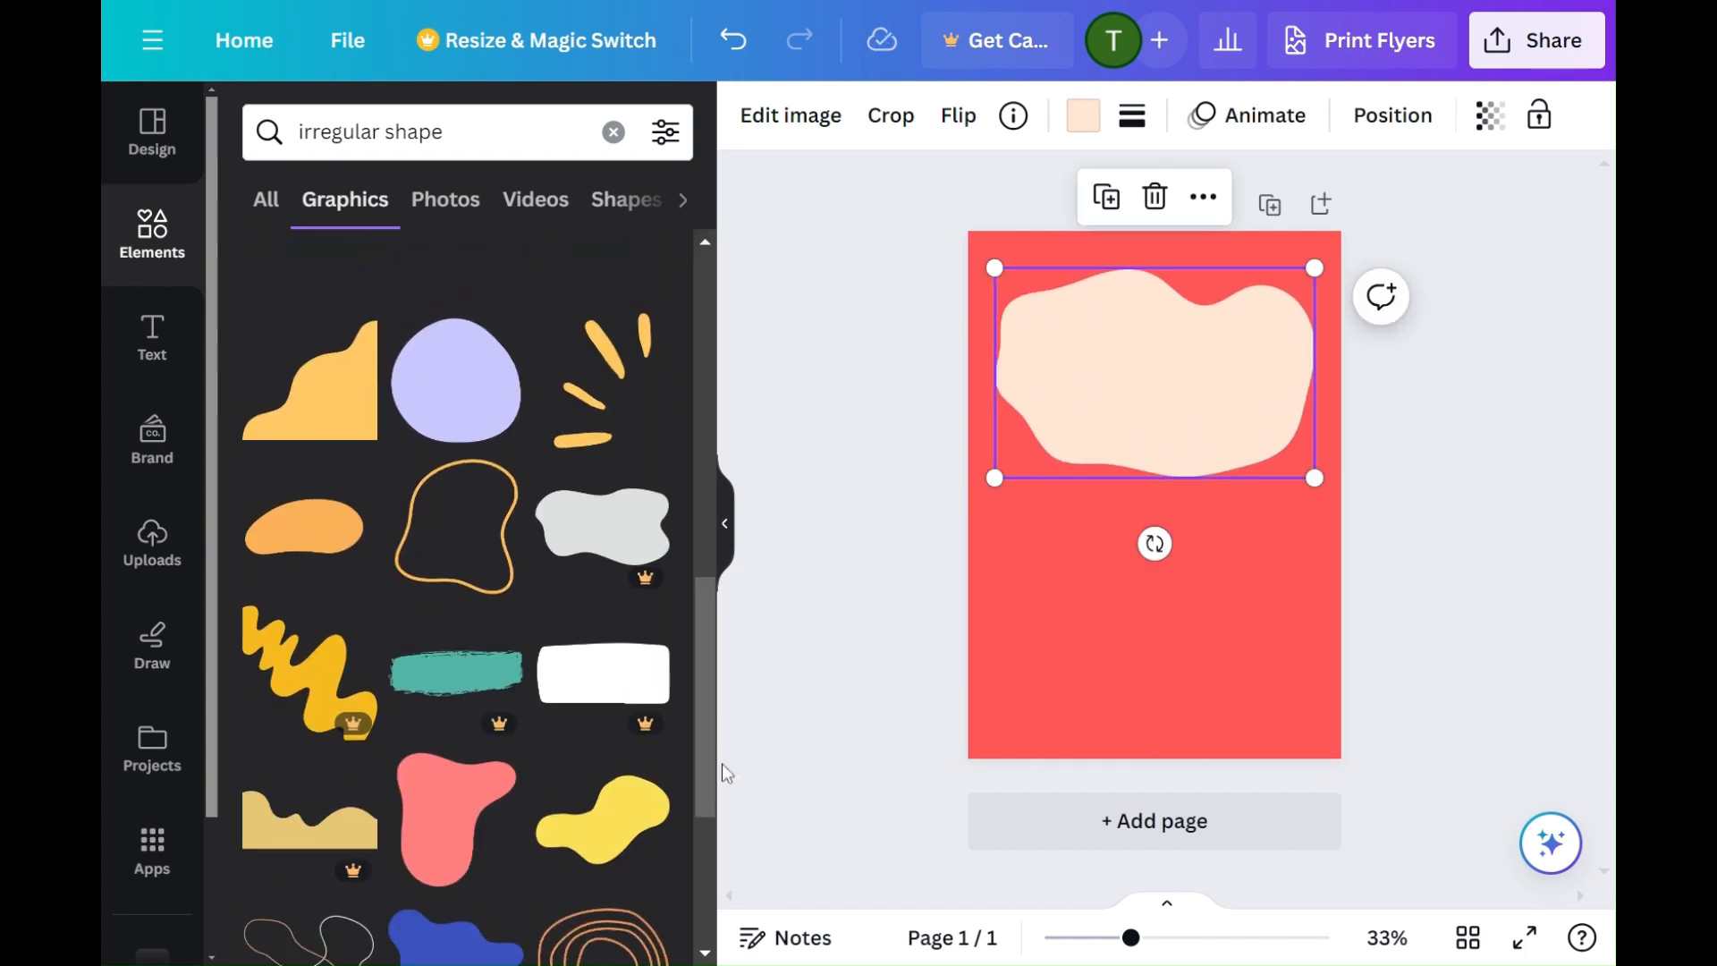
Step: Recolor the irregular shape to the custom light pink #EFBFE0
click(1080, 117)
click(251, 296)
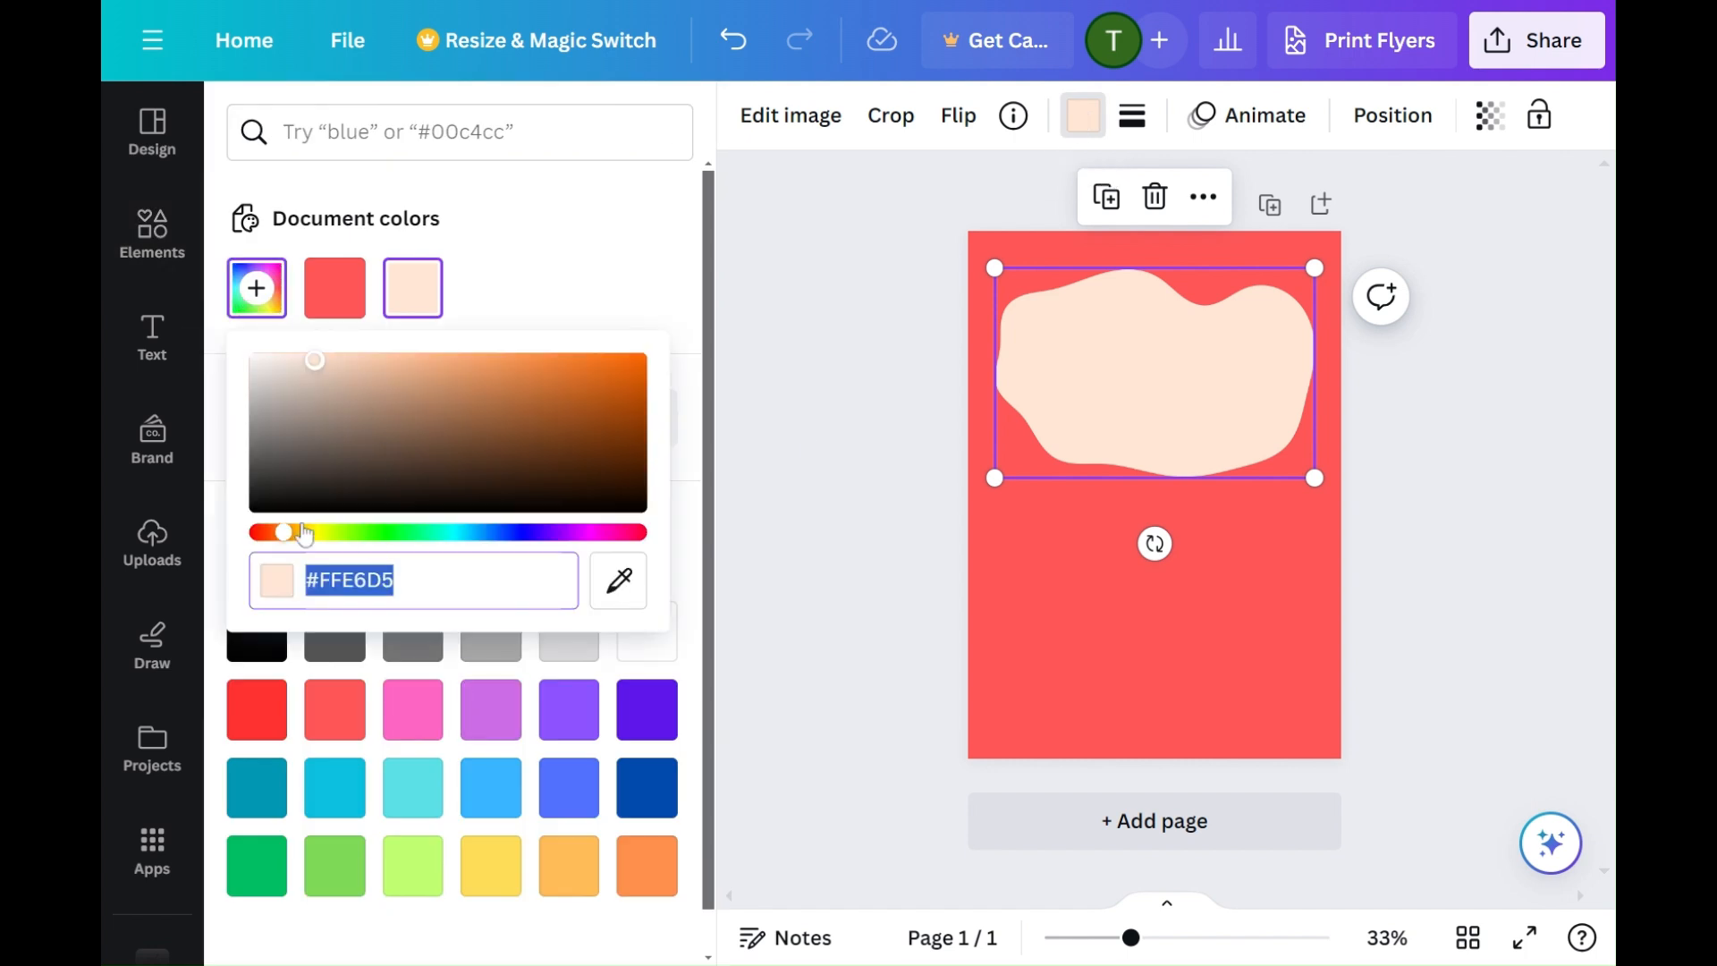
click(595, 533)
mouse_move(315, 360)
mouse_down()
mouse_move(367, 356)
mouse_move(333, 367)
mouse_up()
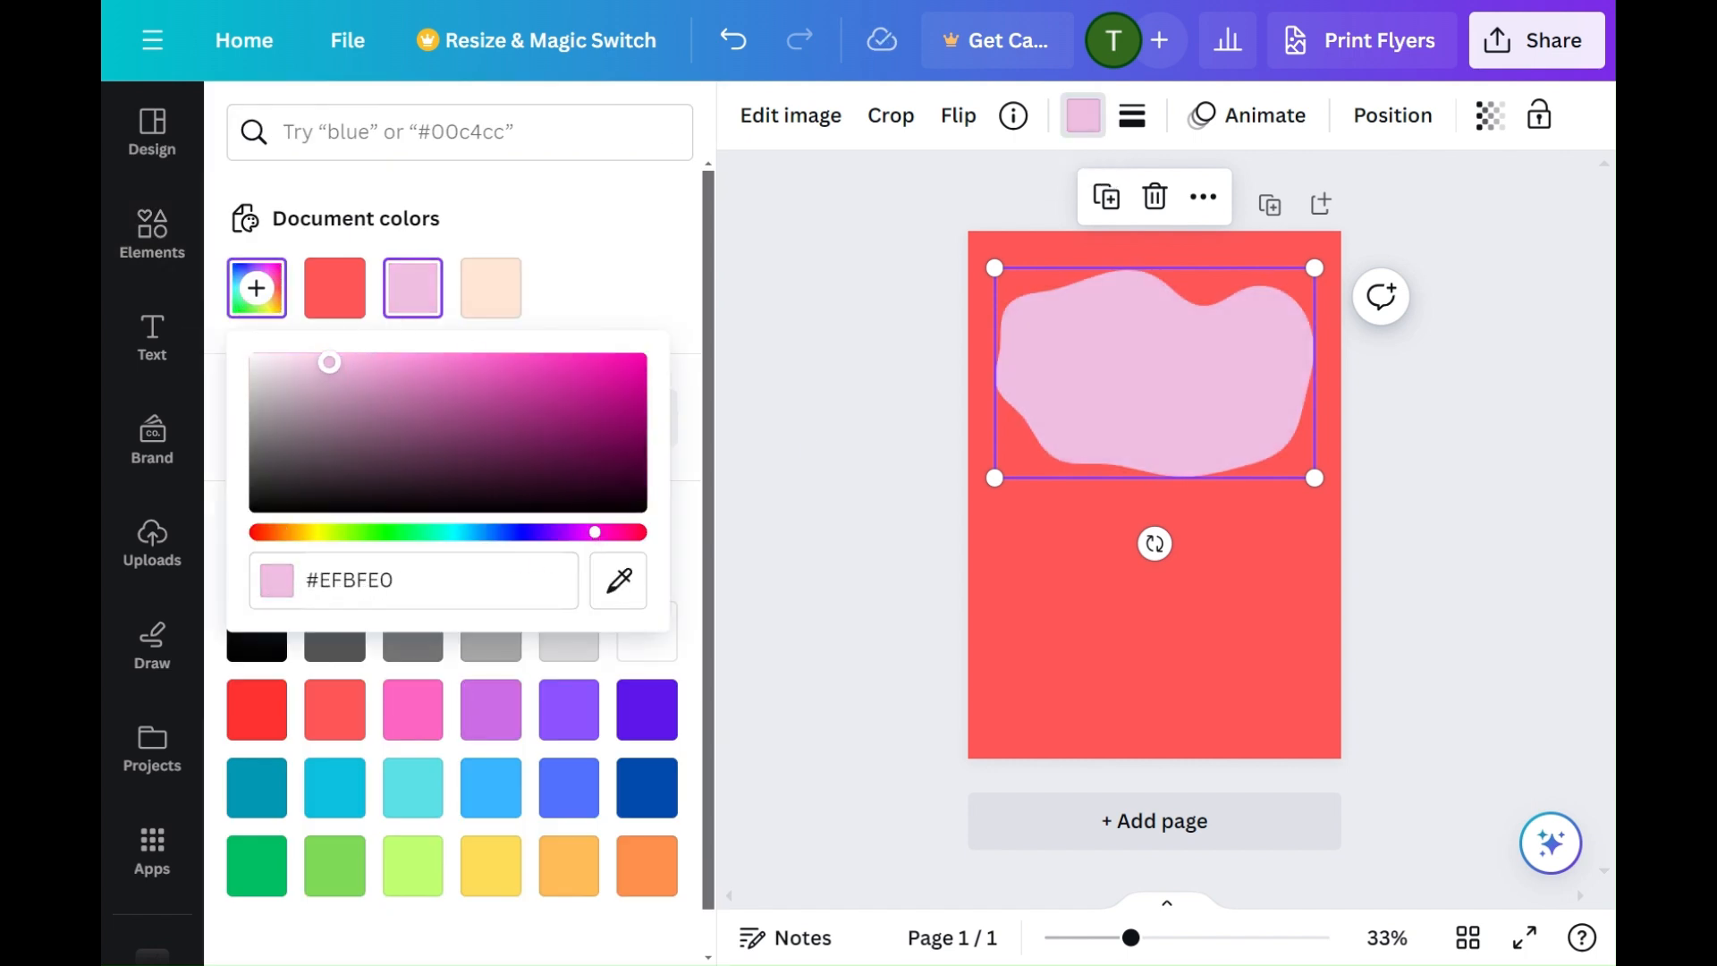
Step: Search the elements library for "3d shape" and limit the results to graphics
click(152, 232)
click(152, 338)
click(152, 233)
click(614, 131)
text(3d shape)
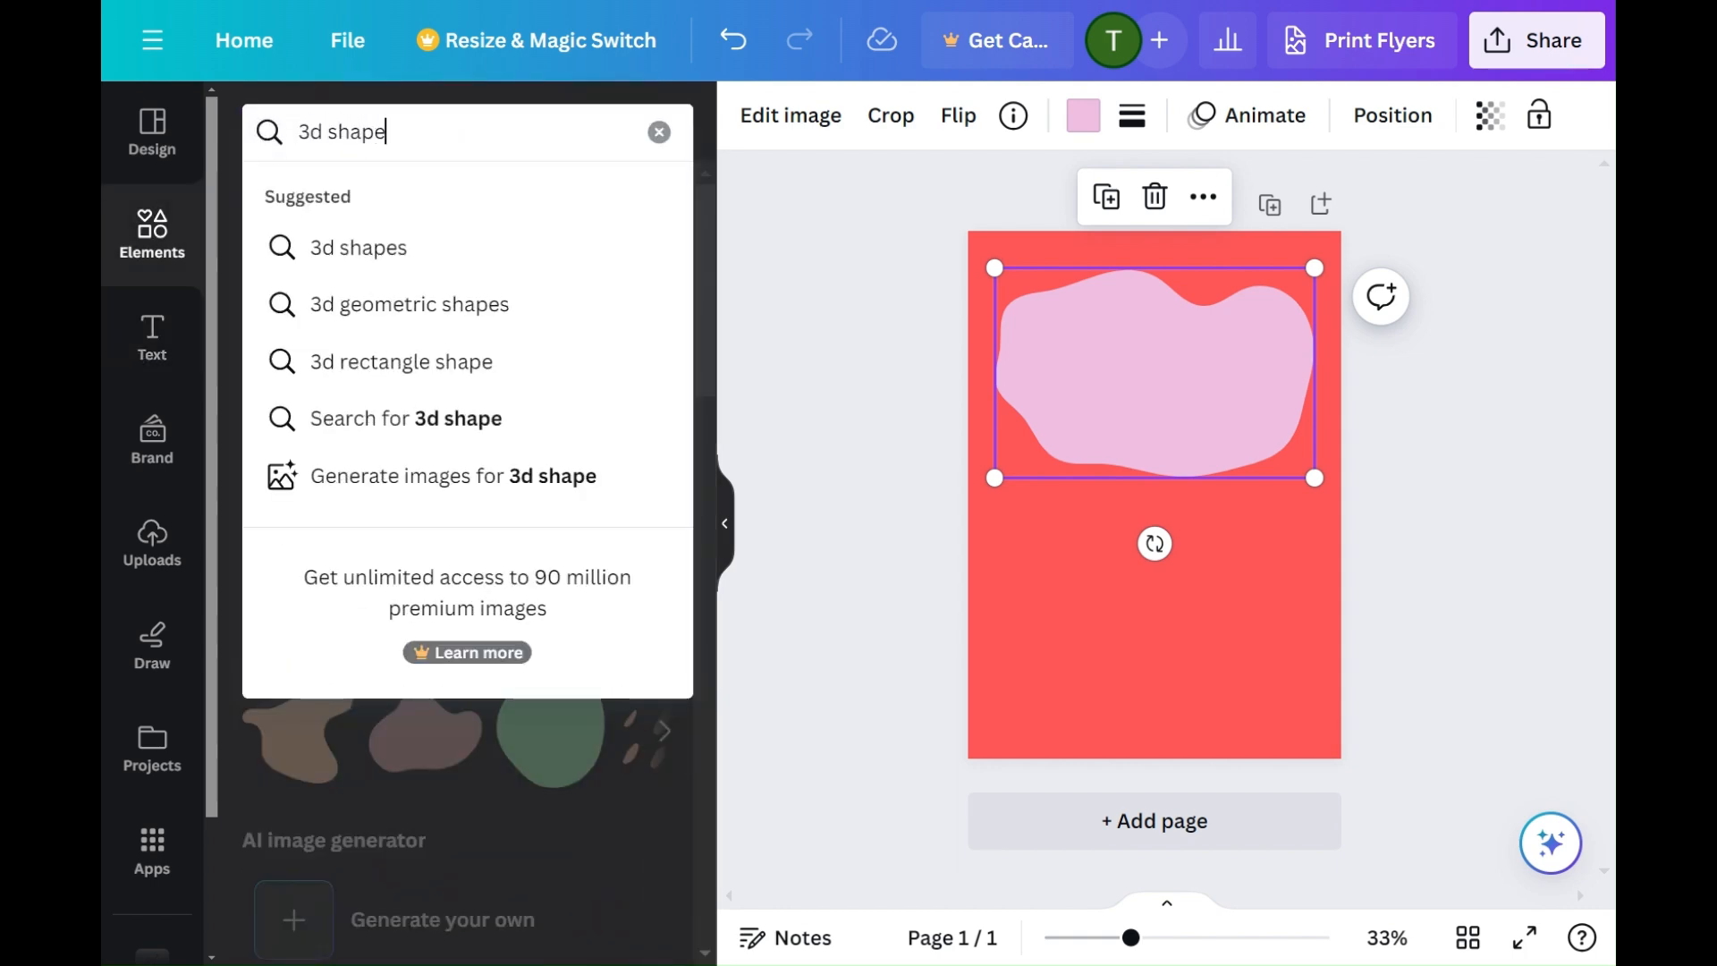
key(Return)
click(325, 205)
Step: Add the pink 3D disc graphic and place it in the lower right corner of the flyer
scroll(696, 613, down, 8)
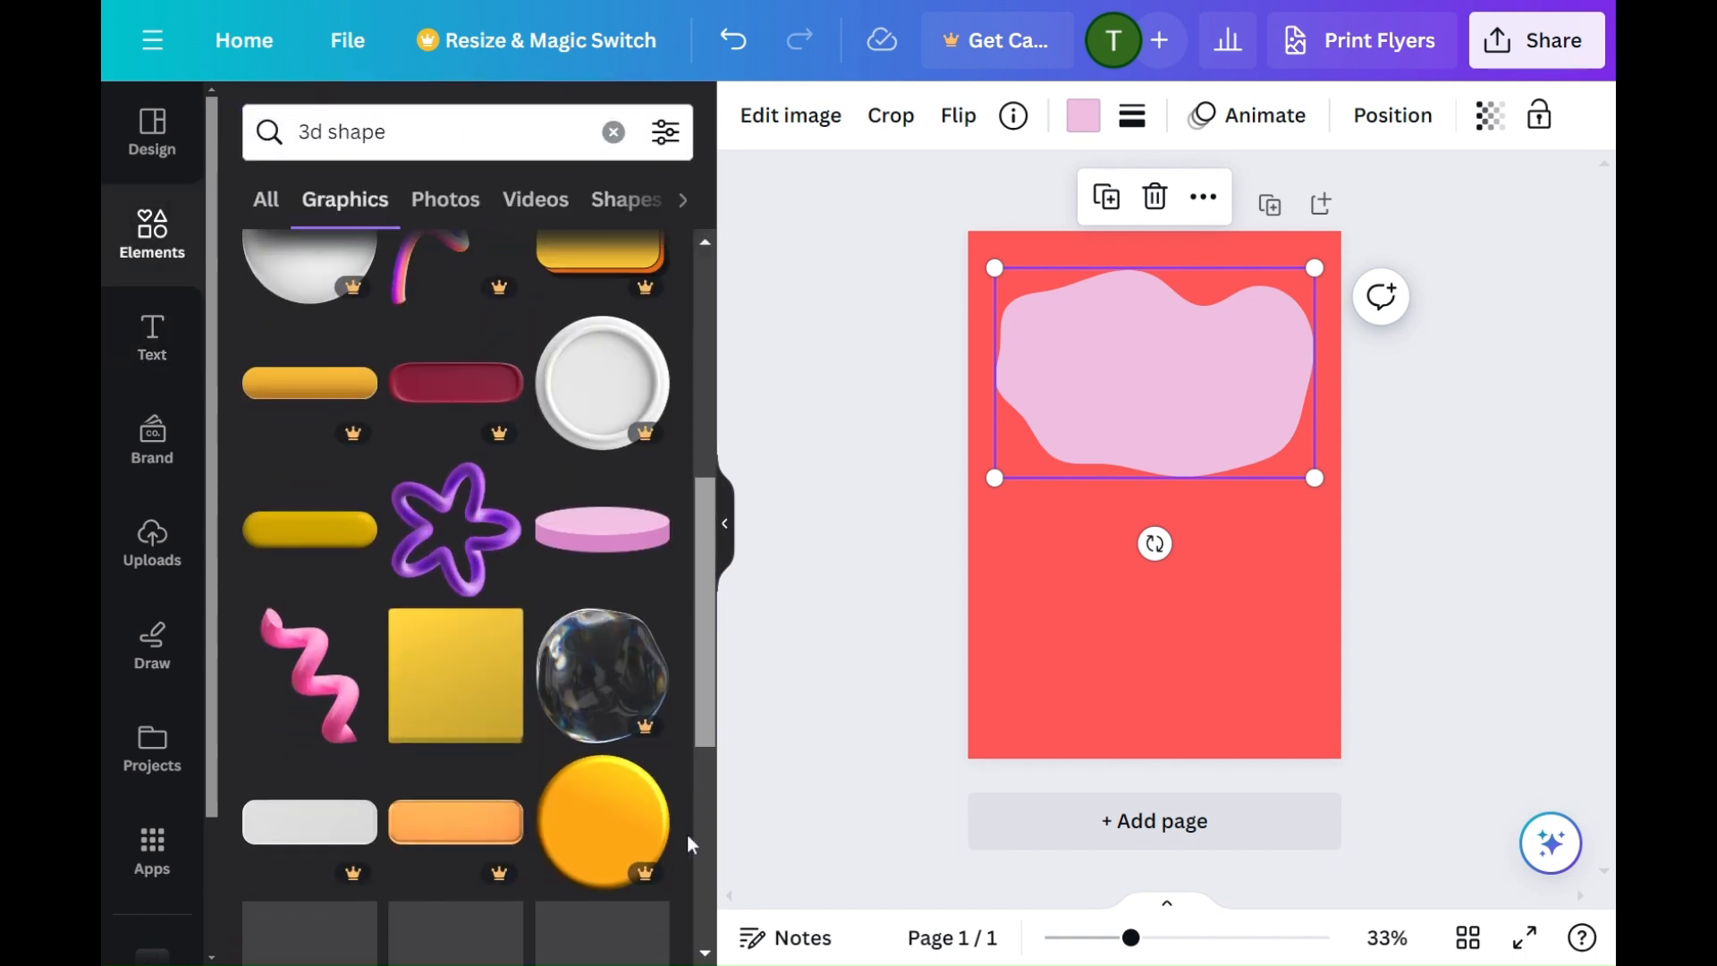
click(602, 456)
drag(1128, 488, 1204, 699)
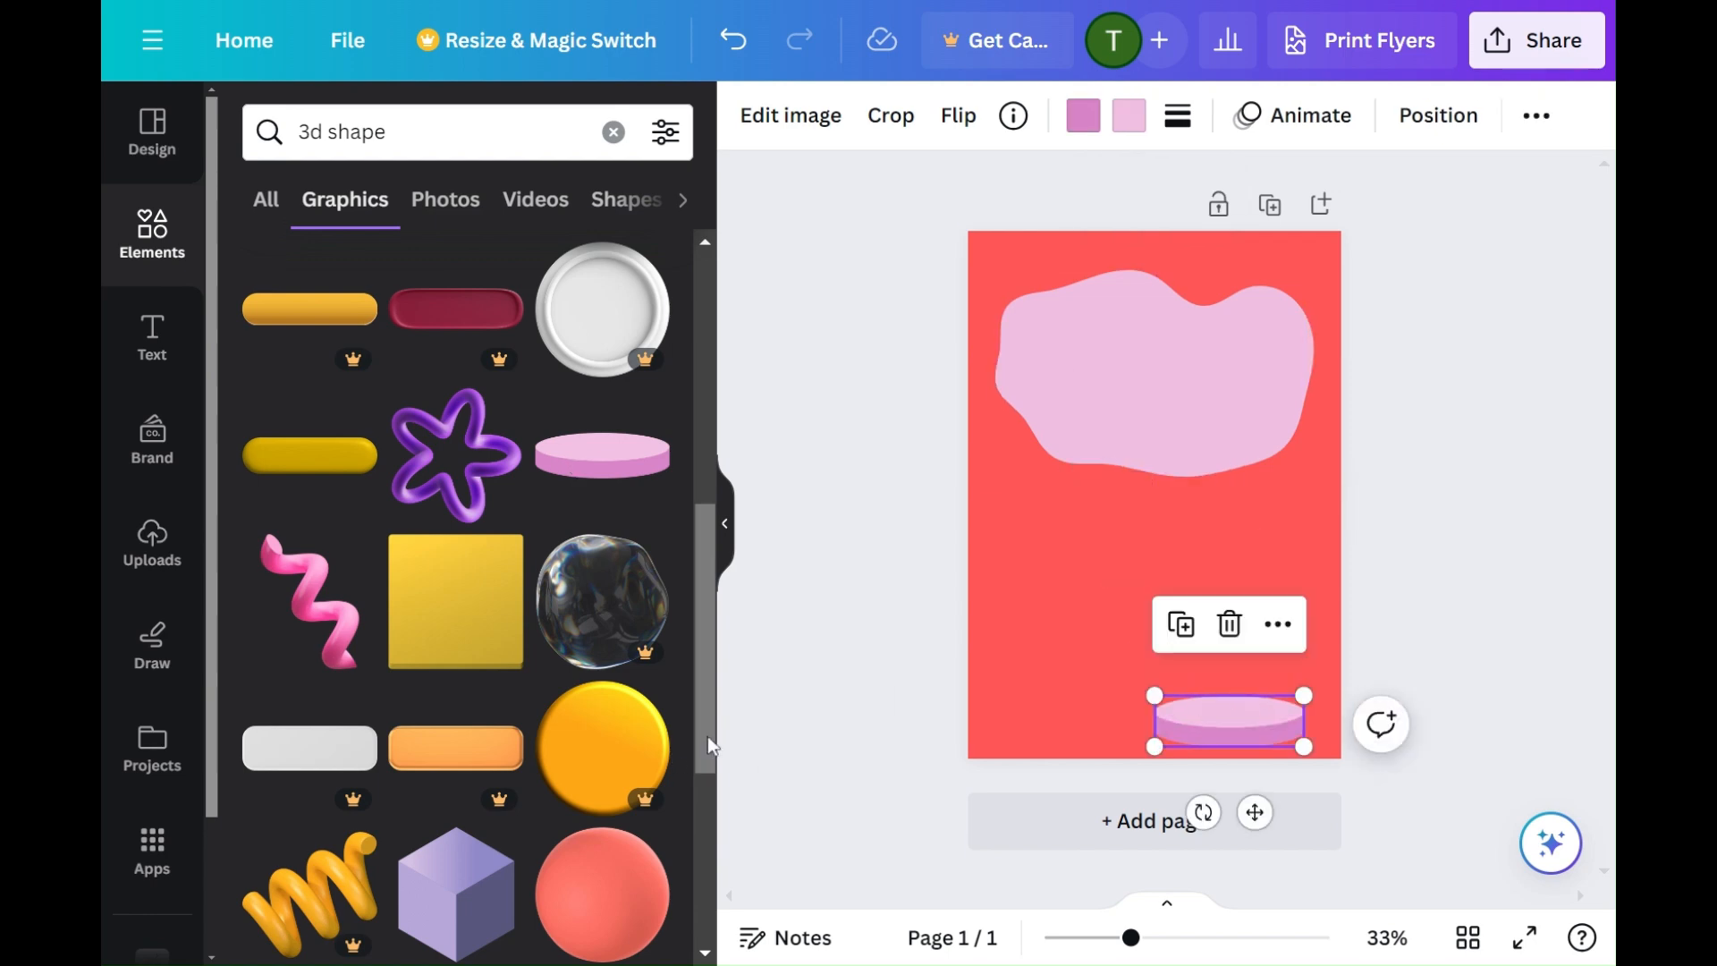
Step: Add the purple 3D cube graphic, shrink it and stand it on the pink disc
scroll(693, 733, down, 4)
click(440, 598)
drag(1134, 440, 1065, 626)
drag(1127, 755, 1062, 689)
drag(1019, 633, 1238, 686)
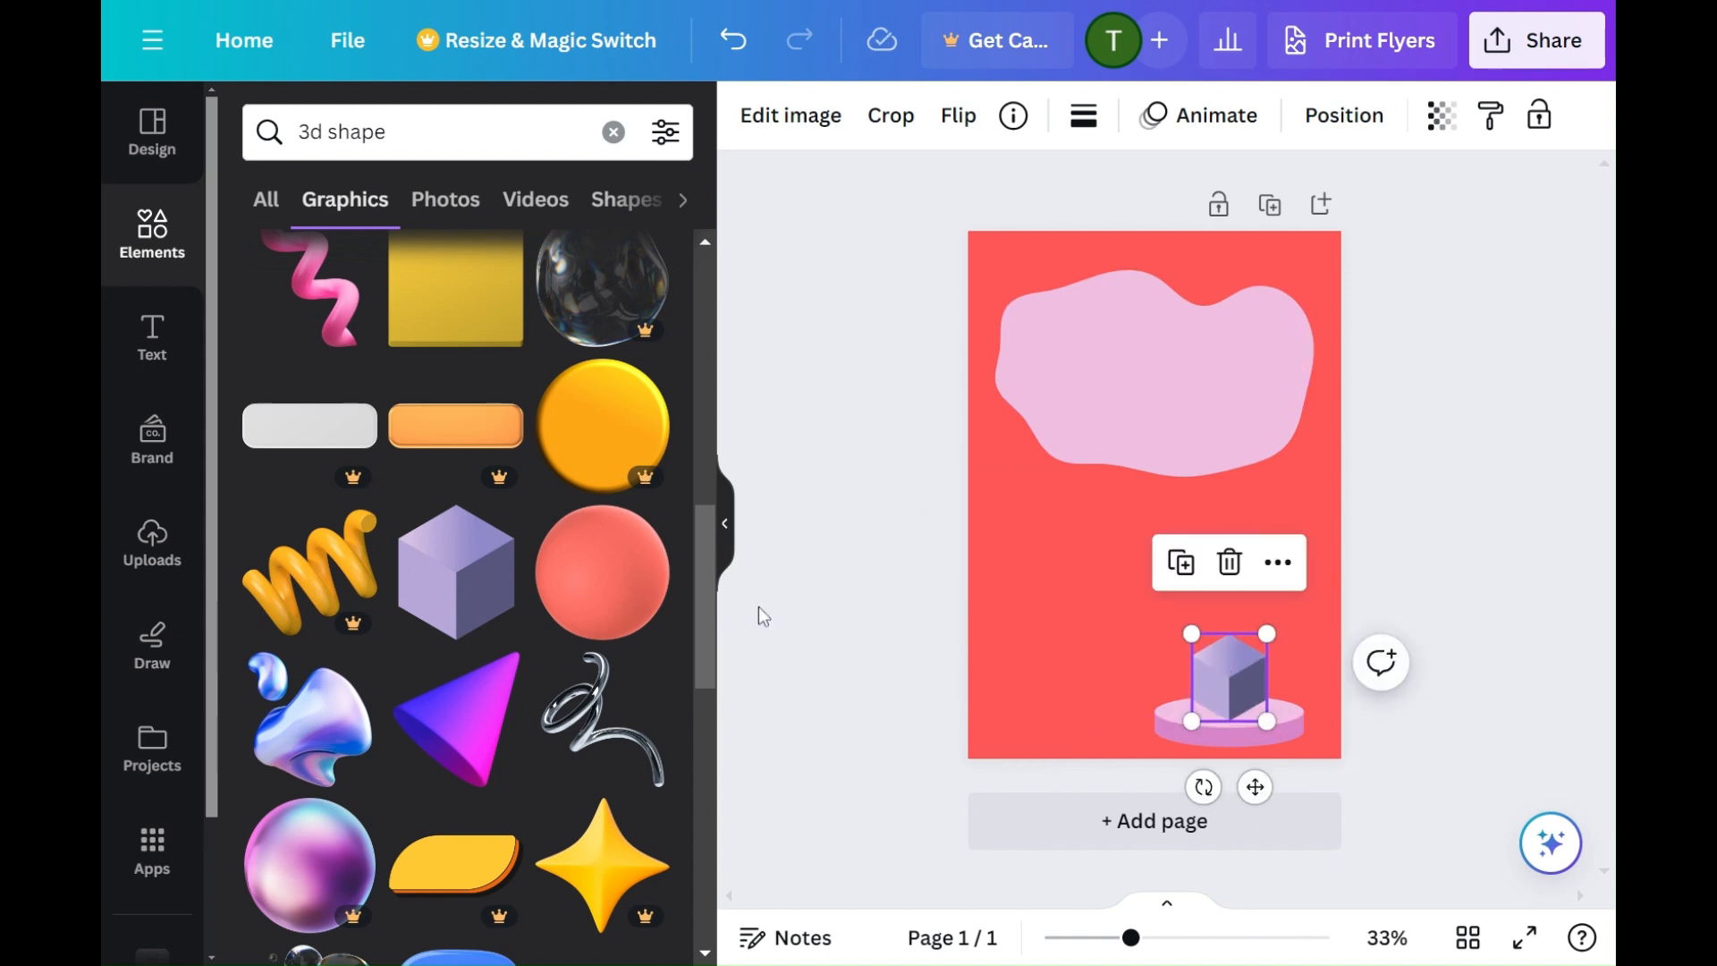
Step: Add the dark blue hexagonal prism graphic, shrink it and place it just left of the pink disc
scroll(706, 688, down, 7)
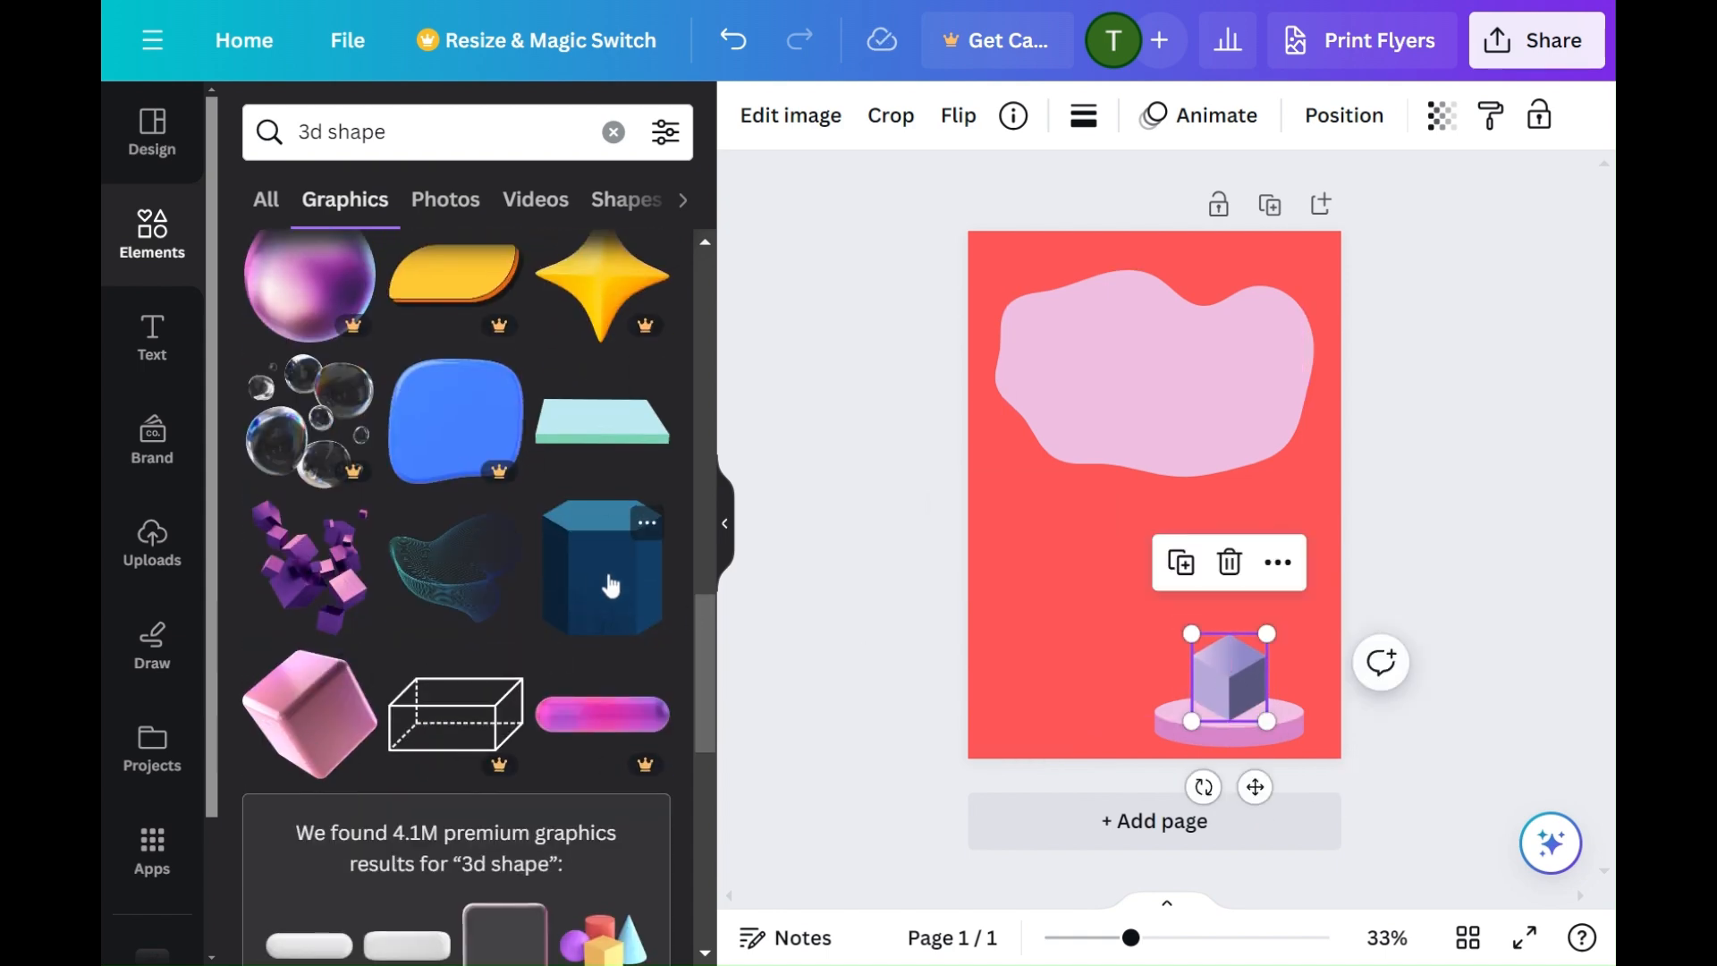
click(610, 586)
drag(1153, 488, 1080, 651)
drag(1157, 740, 1117, 705)
Step: Add the glossy red heart graphic and place it small between the hexagonal prism and the cube
scroll(460, 559, down, 7)
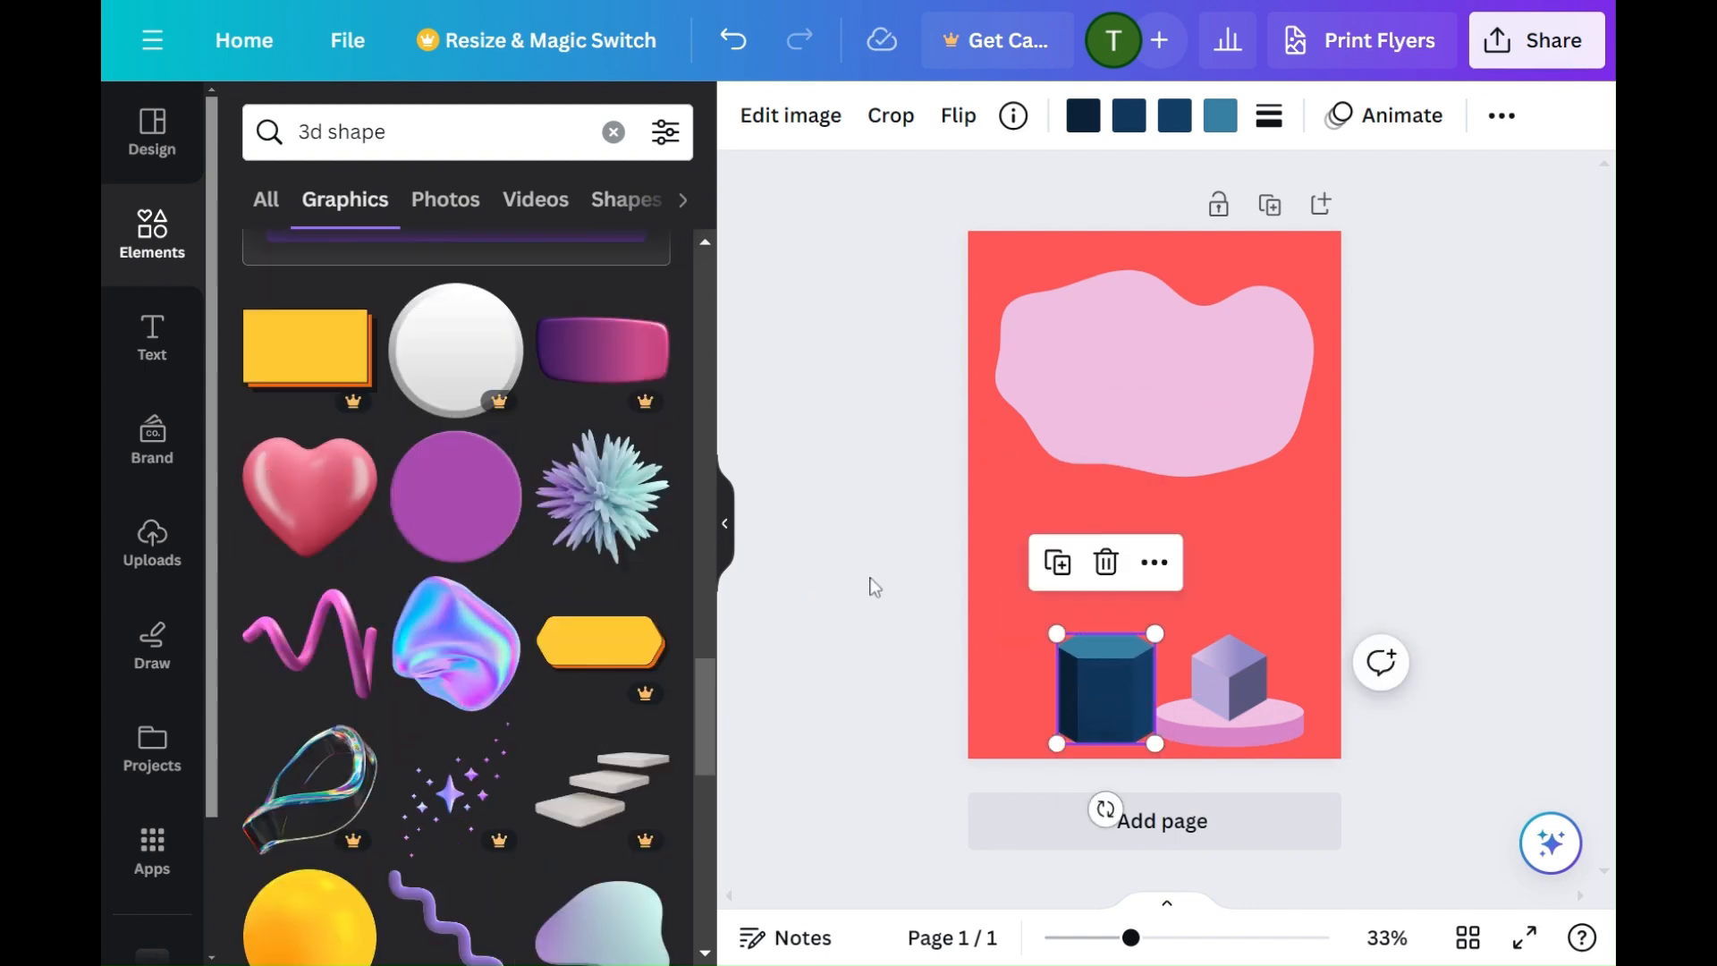
click(309, 496)
drag(1311, 626, 1148, 685)
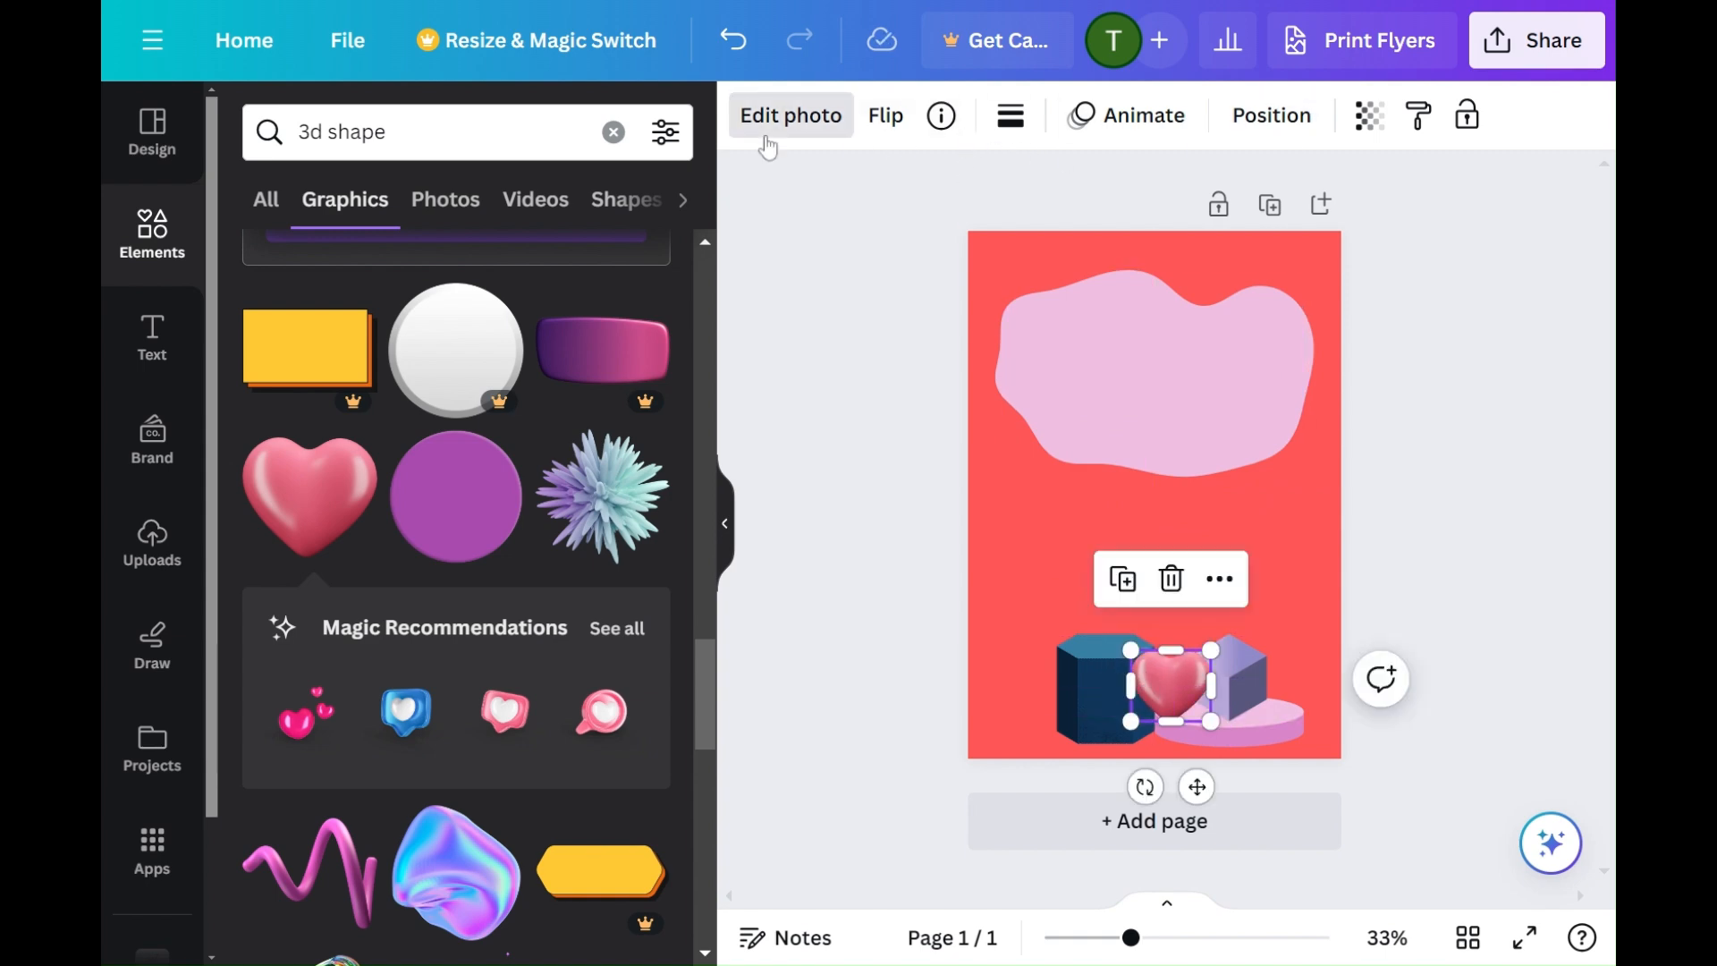
Step: Examine the image editing effects offered for the heart, the hexagonal prism and the cube
click(766, 139)
scroll(447, 537, down, 5)
click(298, 554)
click(306, 486)
click(1092, 703)
click(787, 116)
scroll(536, 456, down, 5)
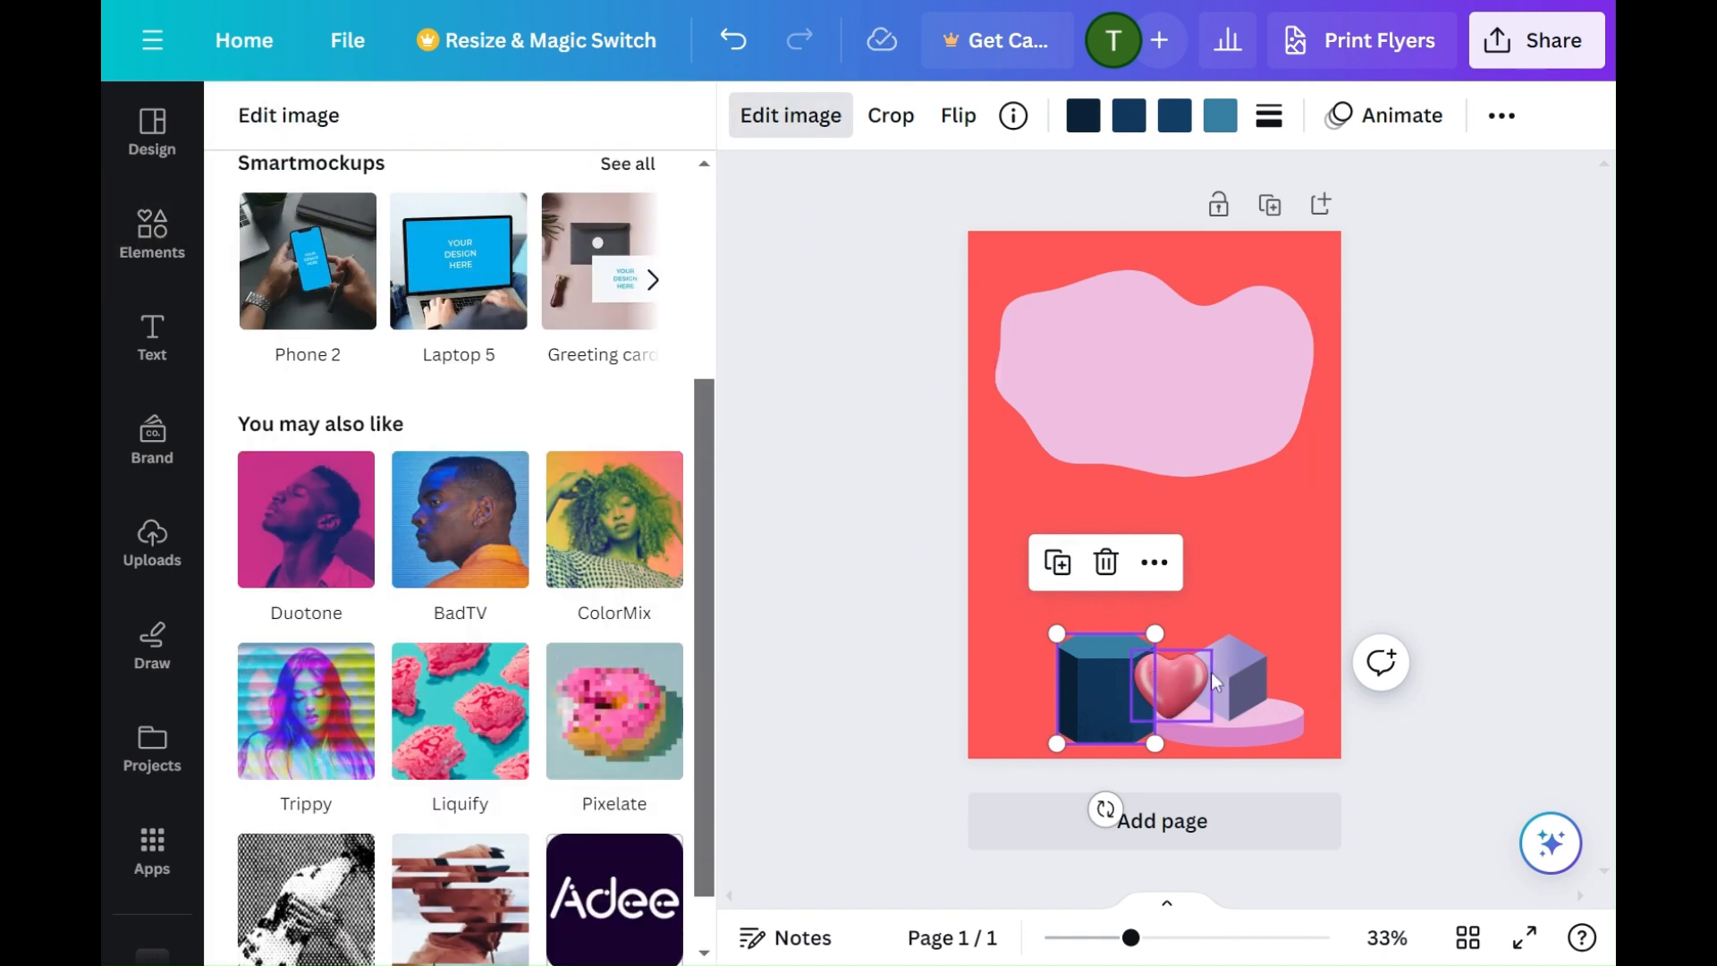
click(1229, 668)
click(824, 134)
click(755, 108)
drag(701, 324, 701, 769)
Step: Apply the Slice effect in its Sliced style to the pink irregular shape
click(1145, 362)
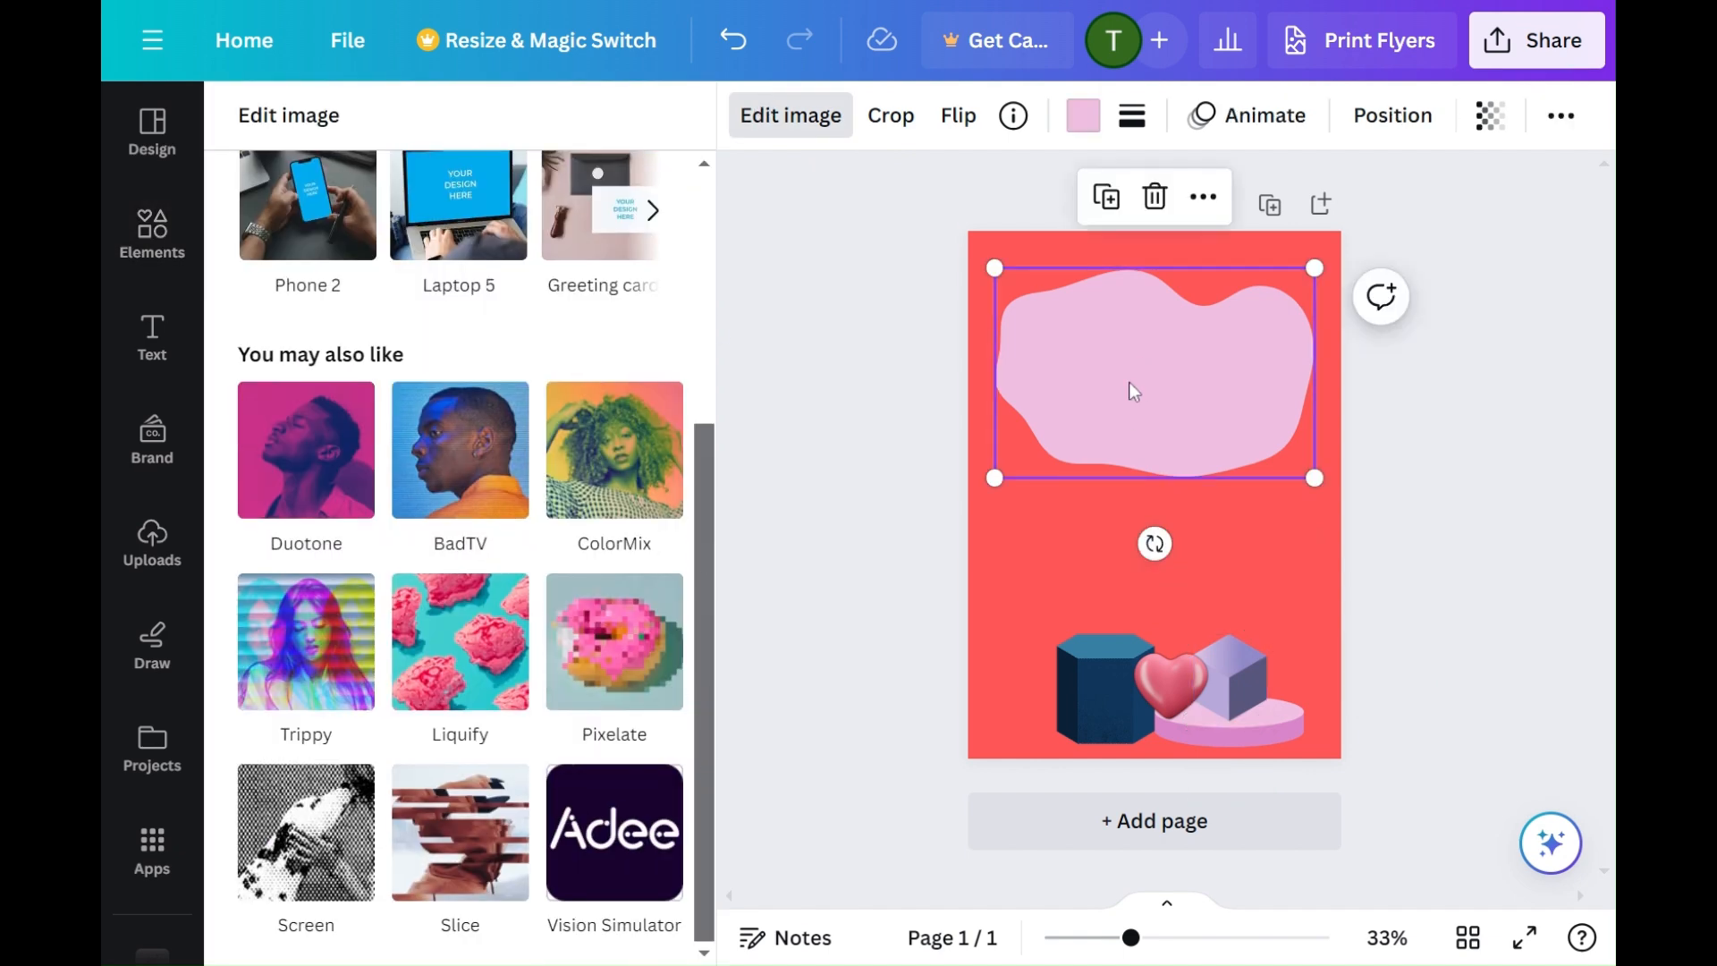
click(455, 848)
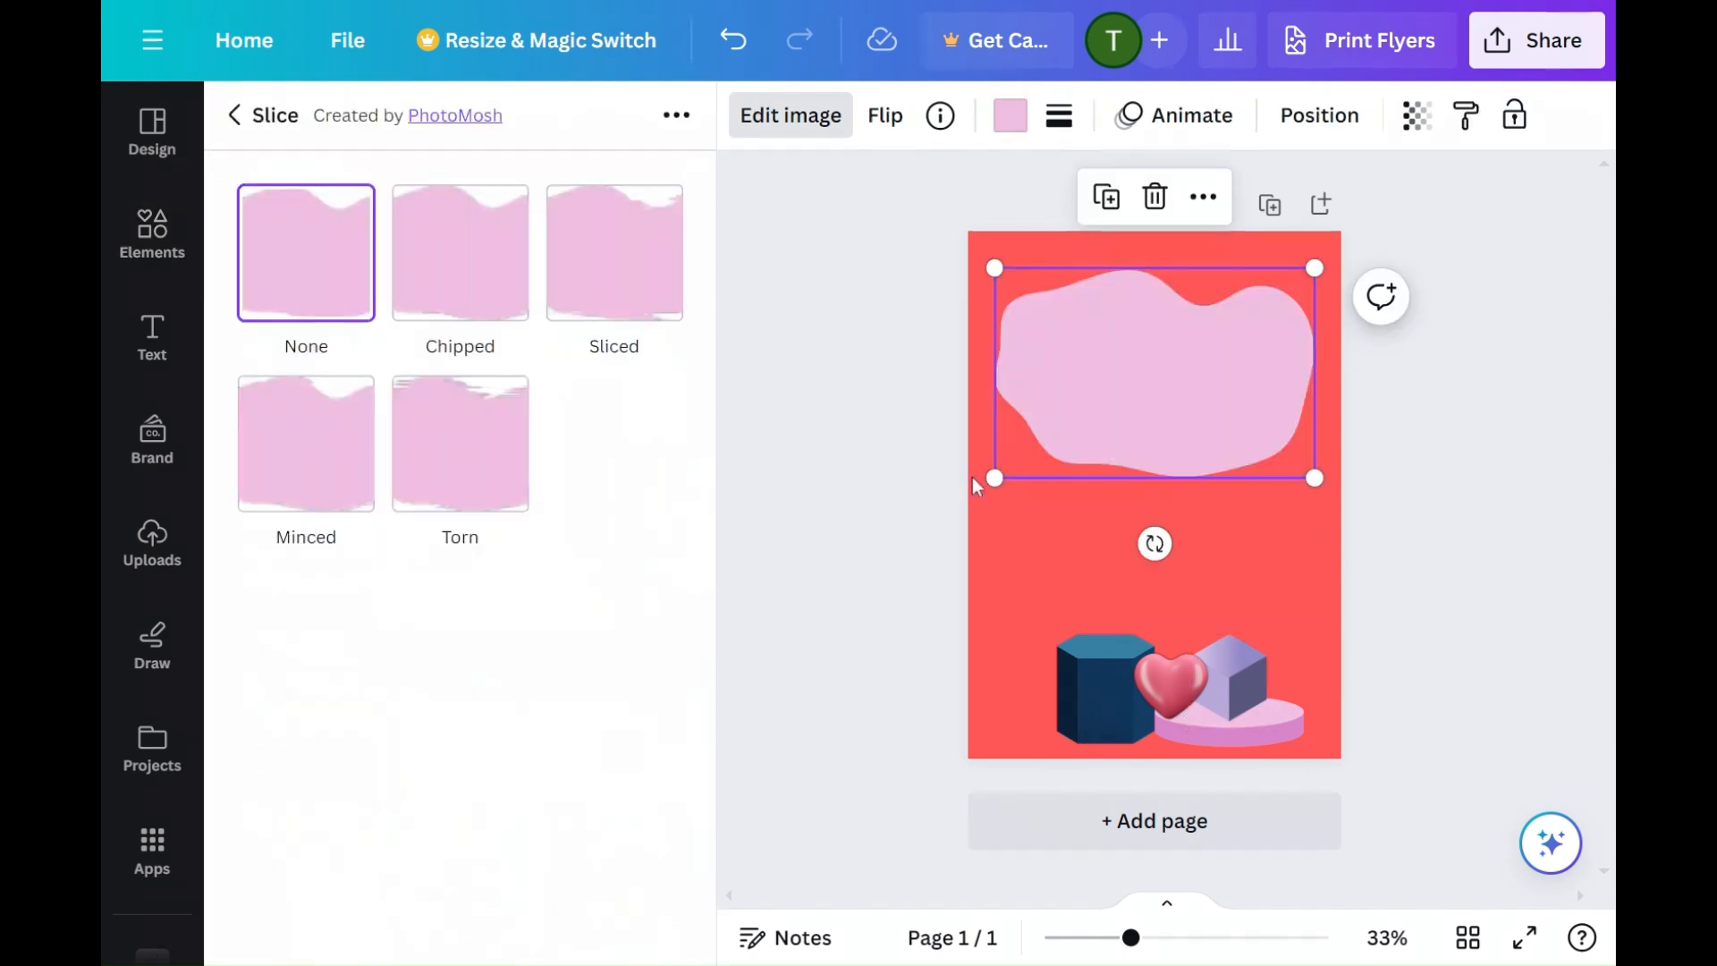
click(504, 251)
click(653, 274)
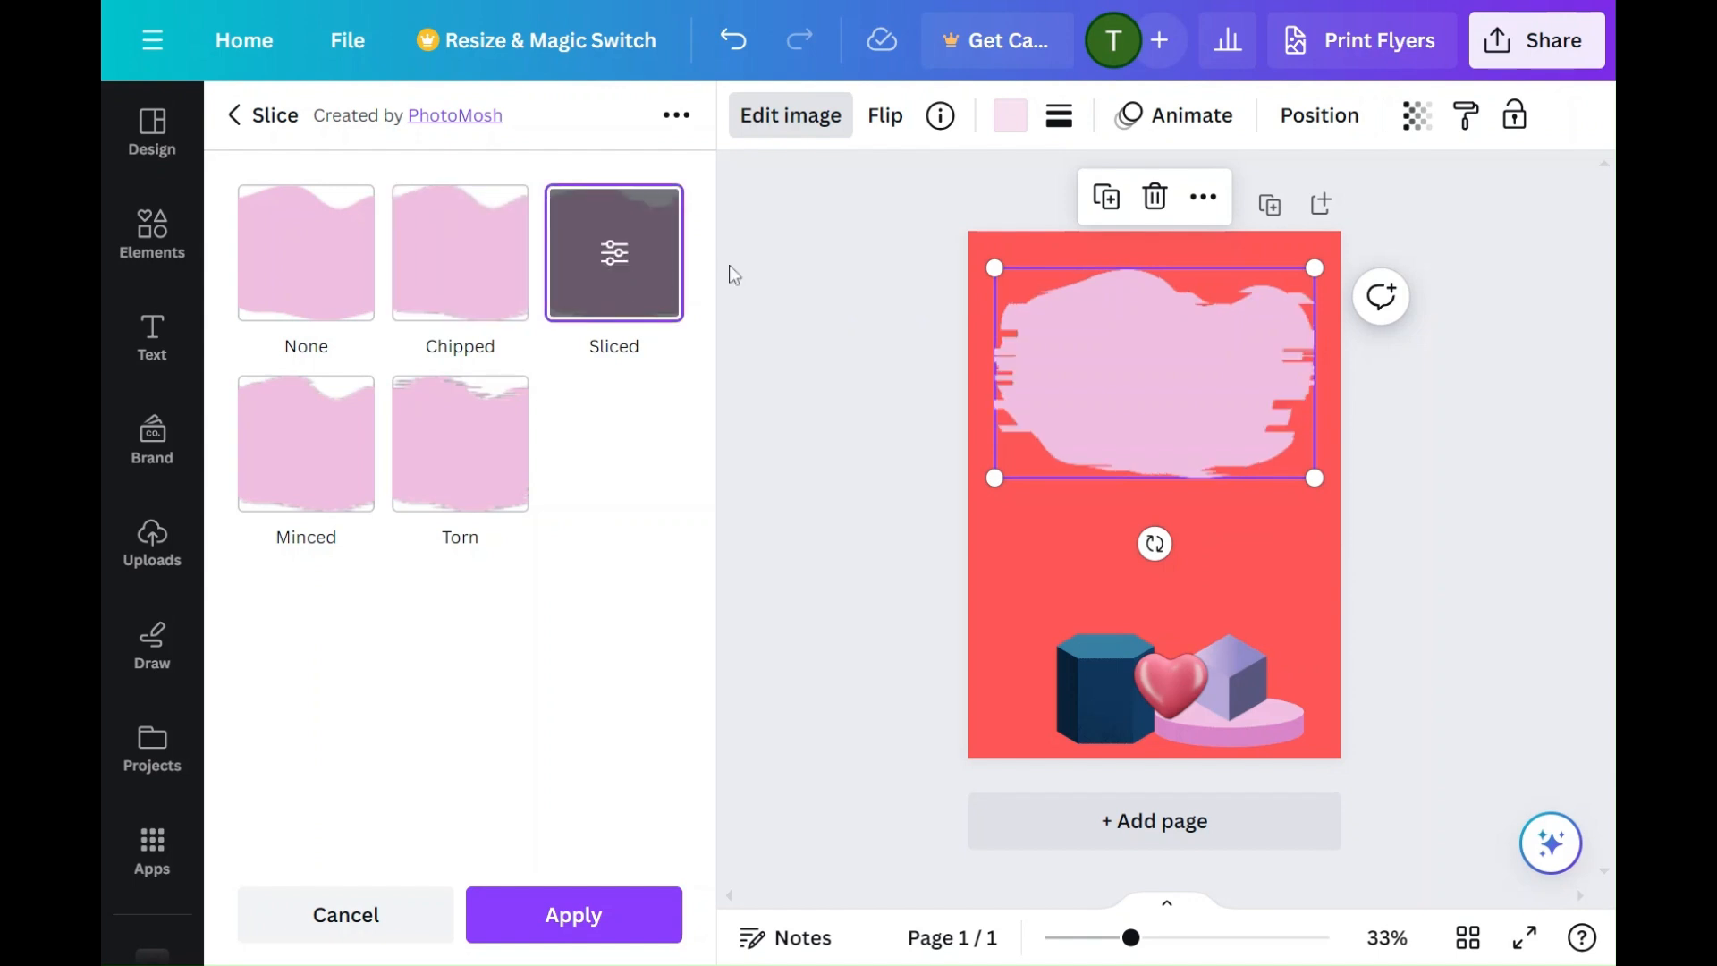
click(574, 916)
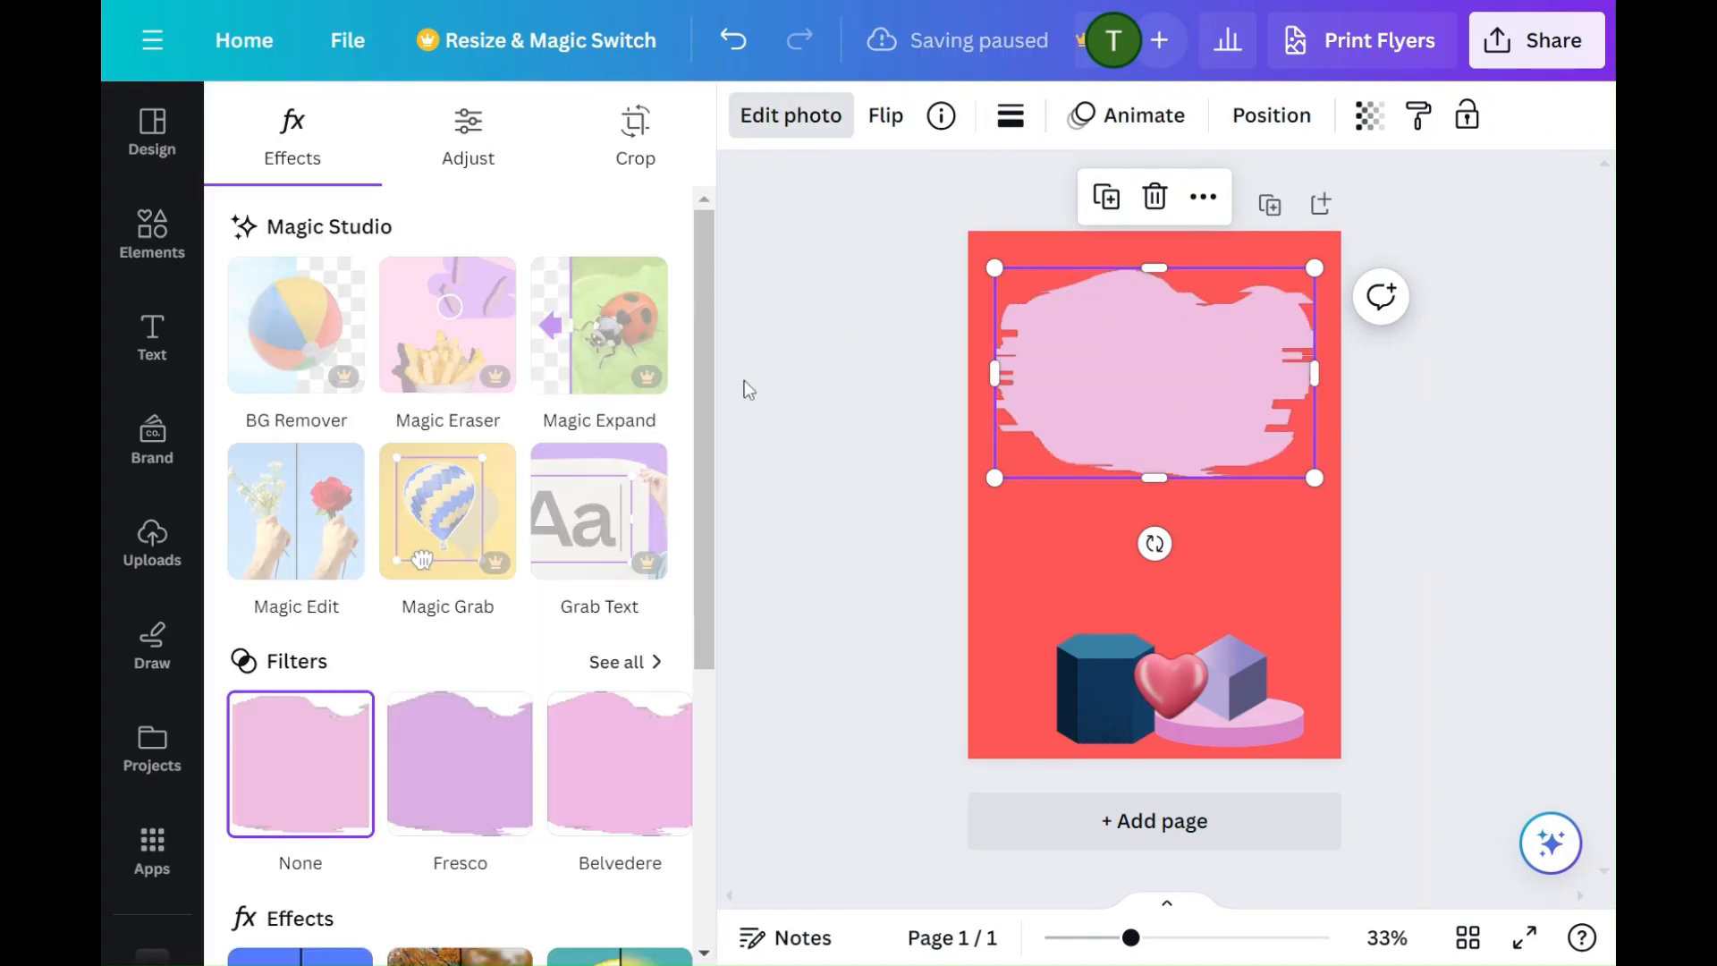
Step: Search the elements library for "shadow" and limit the results to graphics
scroll(711, 395, down, 1)
click(1062, 693)
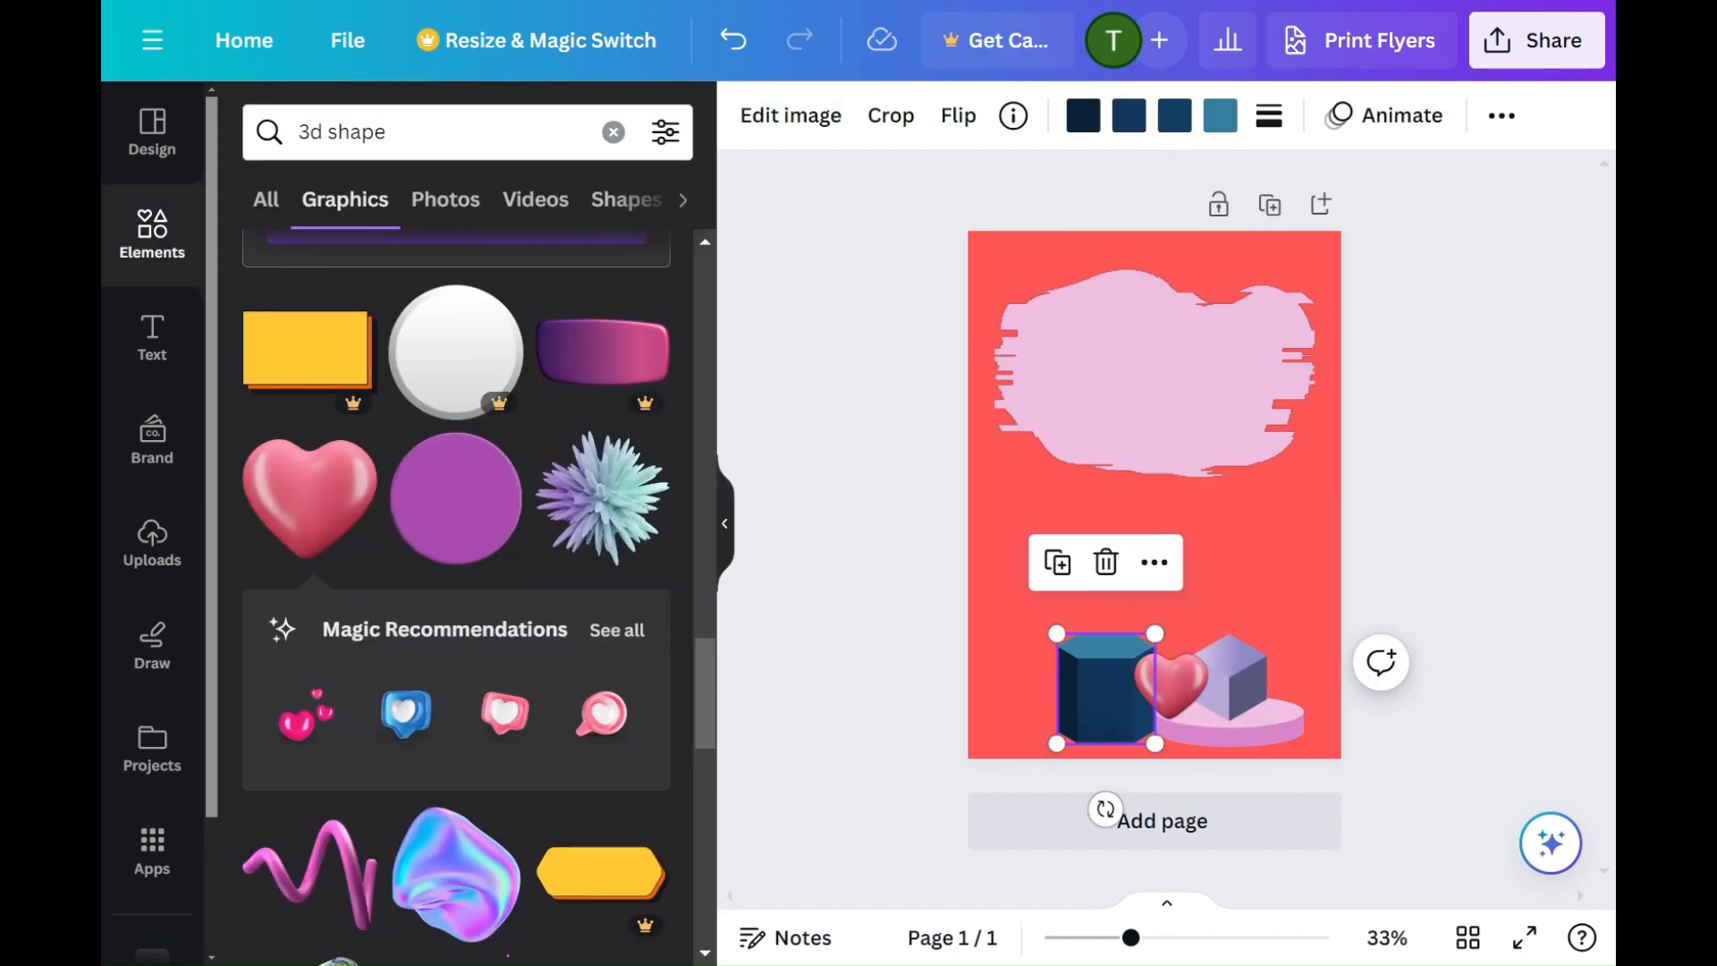
click(613, 132)
text(shadow)
key(Return)
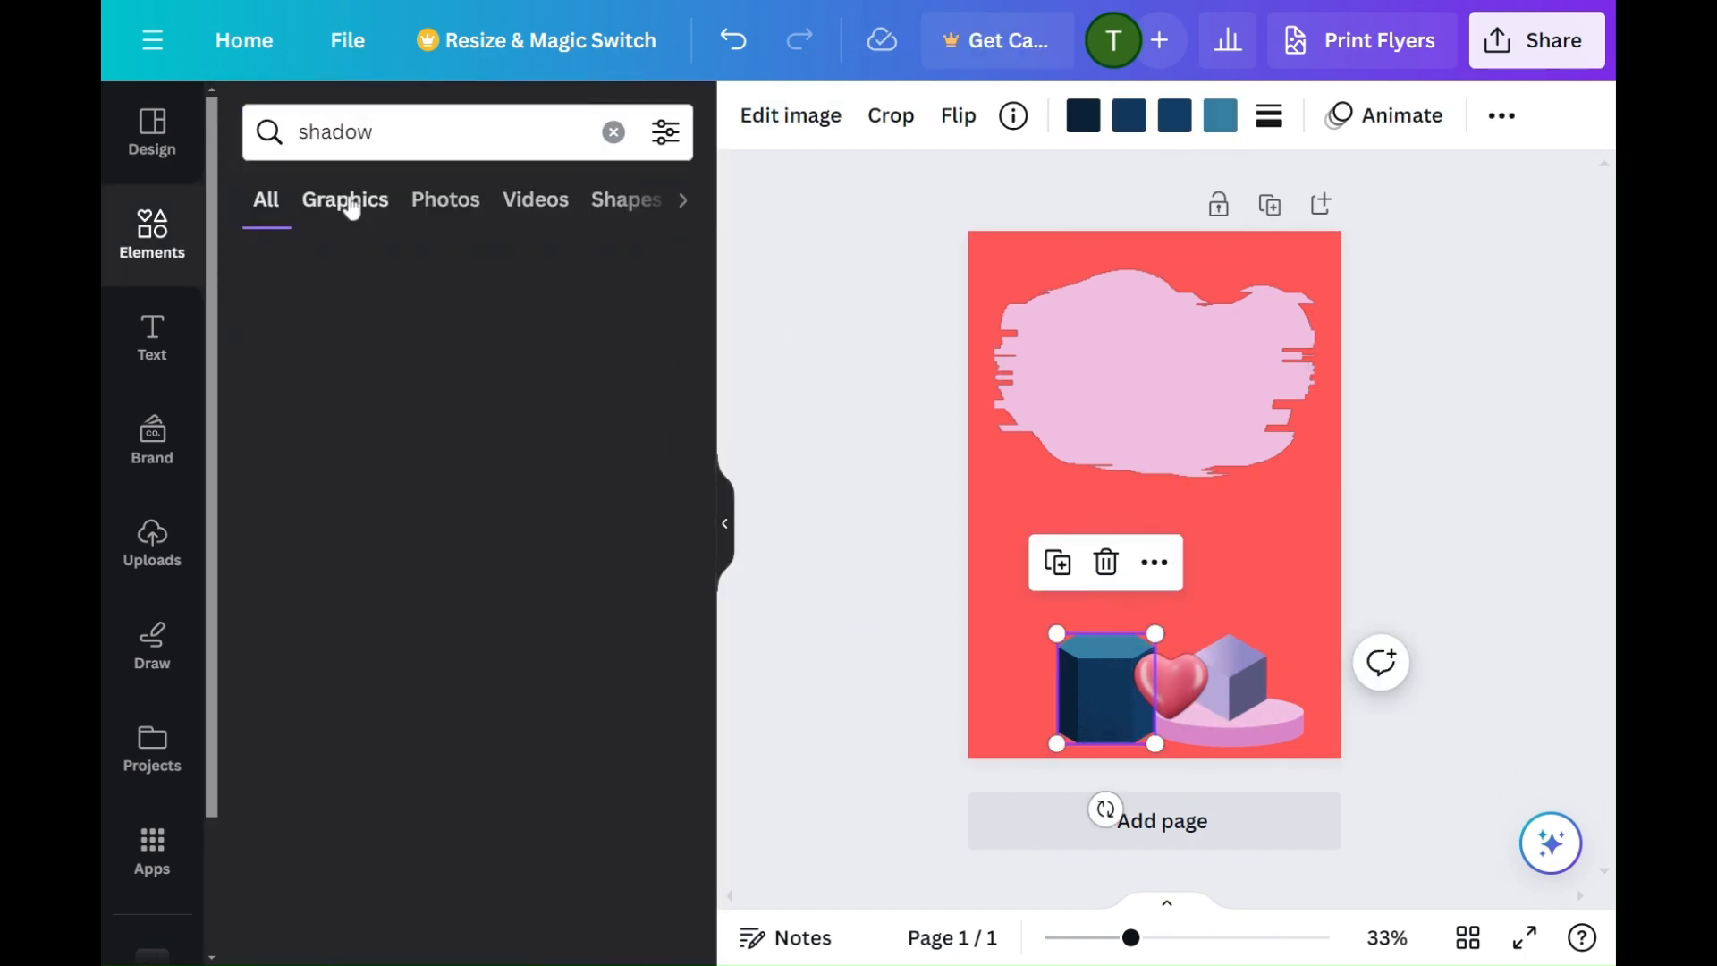
click(351, 205)
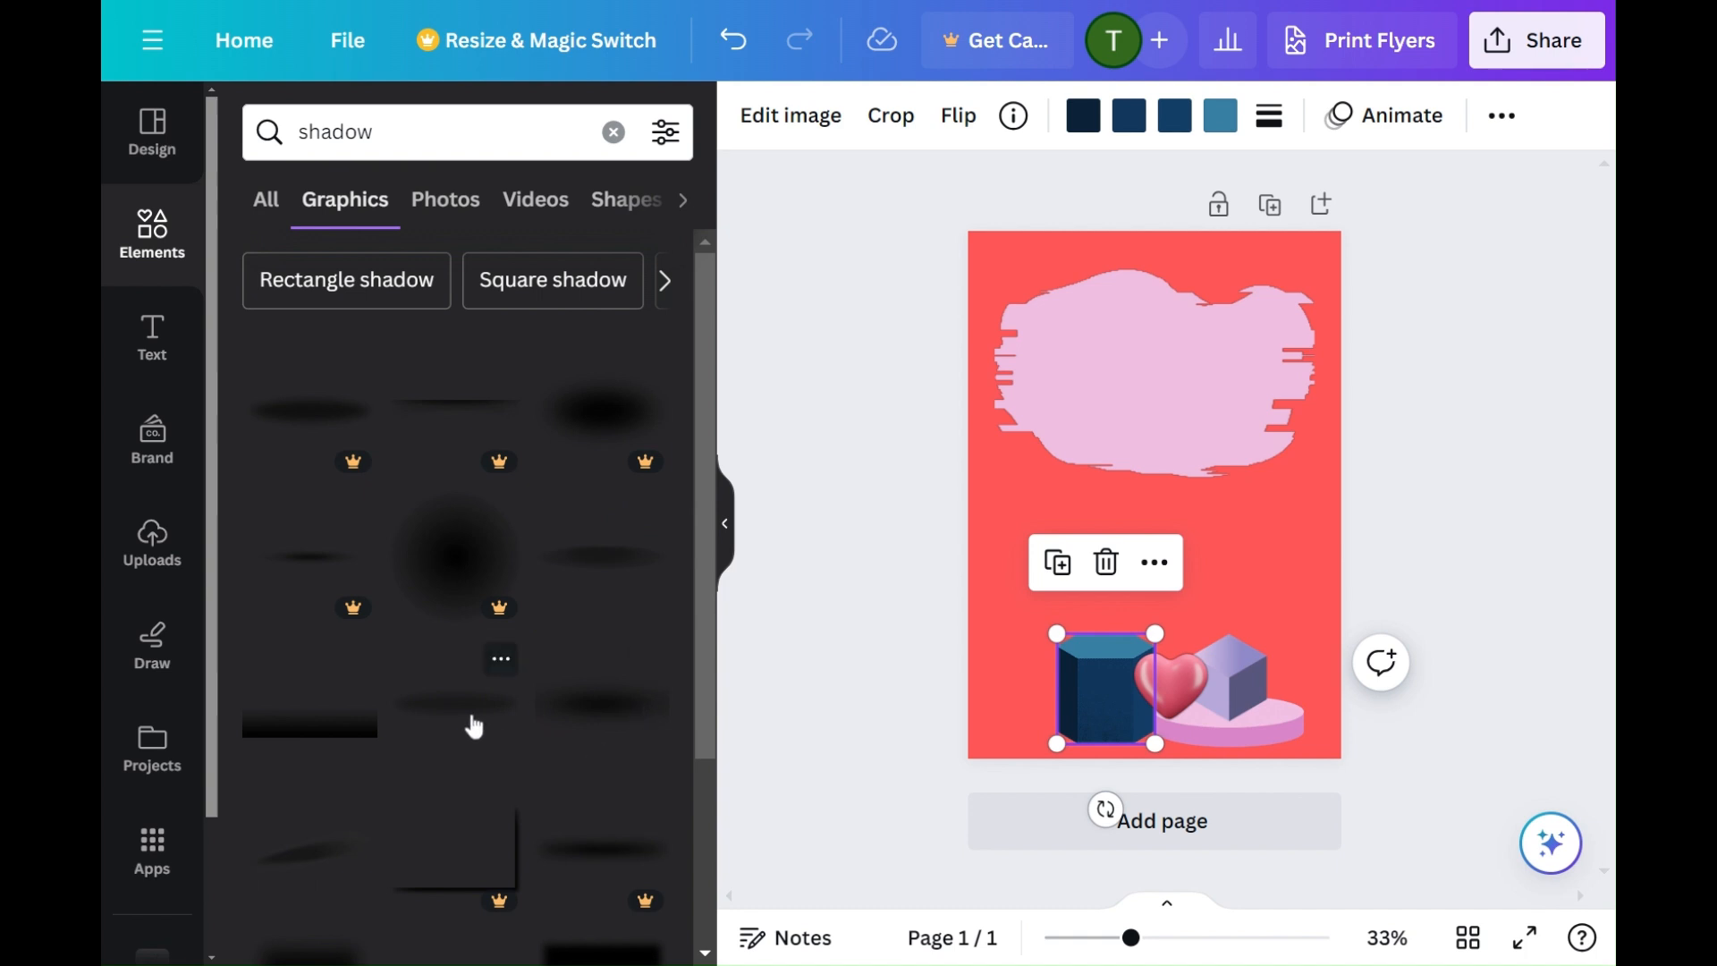
Step: Add a soft oval shadow graphic beneath the hexagonal prism and send it backward behind the 3D shapes
click(501, 692)
drag(1157, 492, 1118, 727)
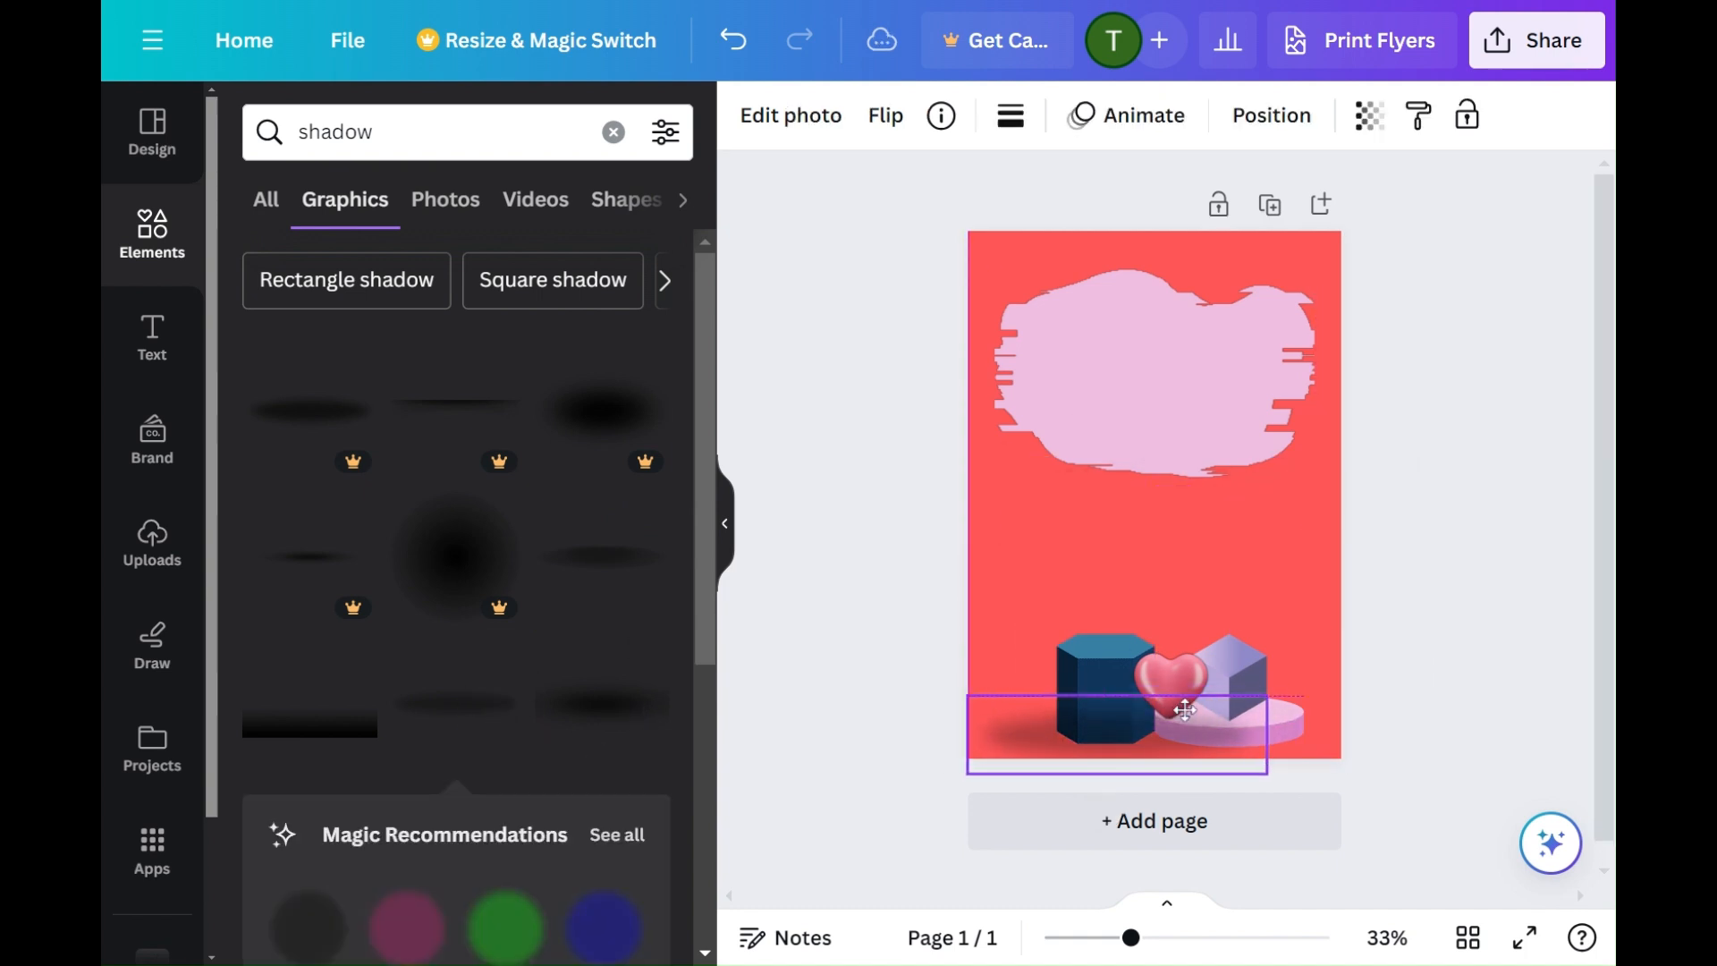
click(1271, 115)
click(550, 191)
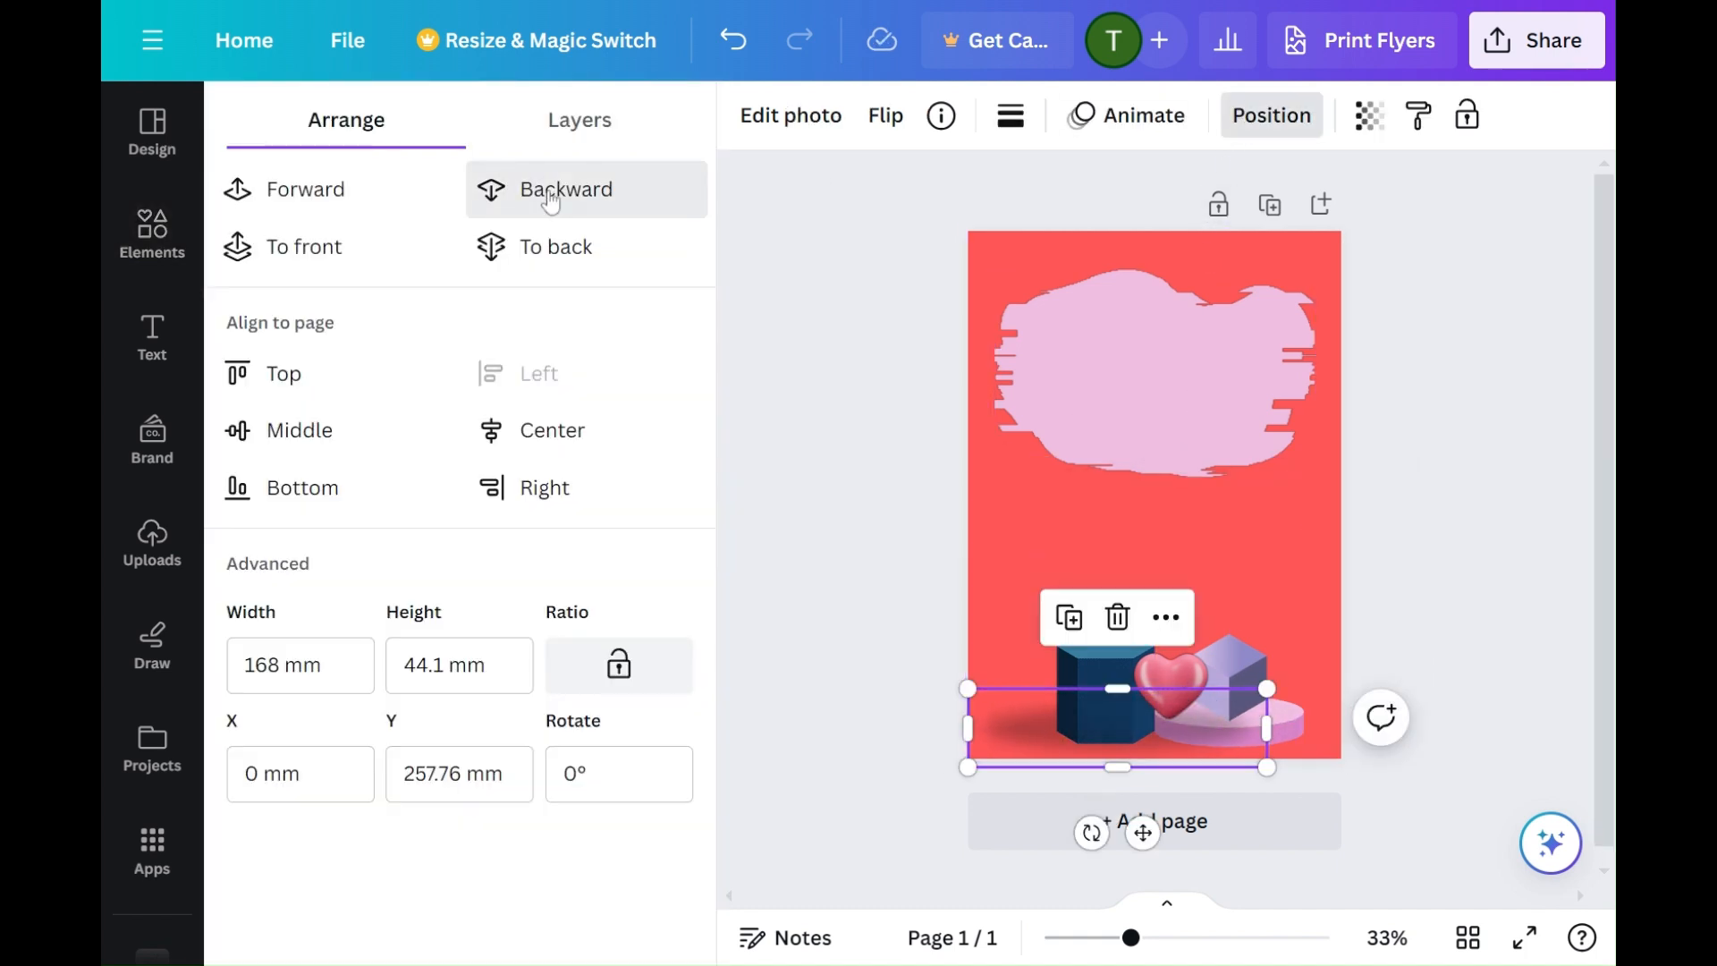
click(1271, 114)
scroll(698, 626, down, 10)
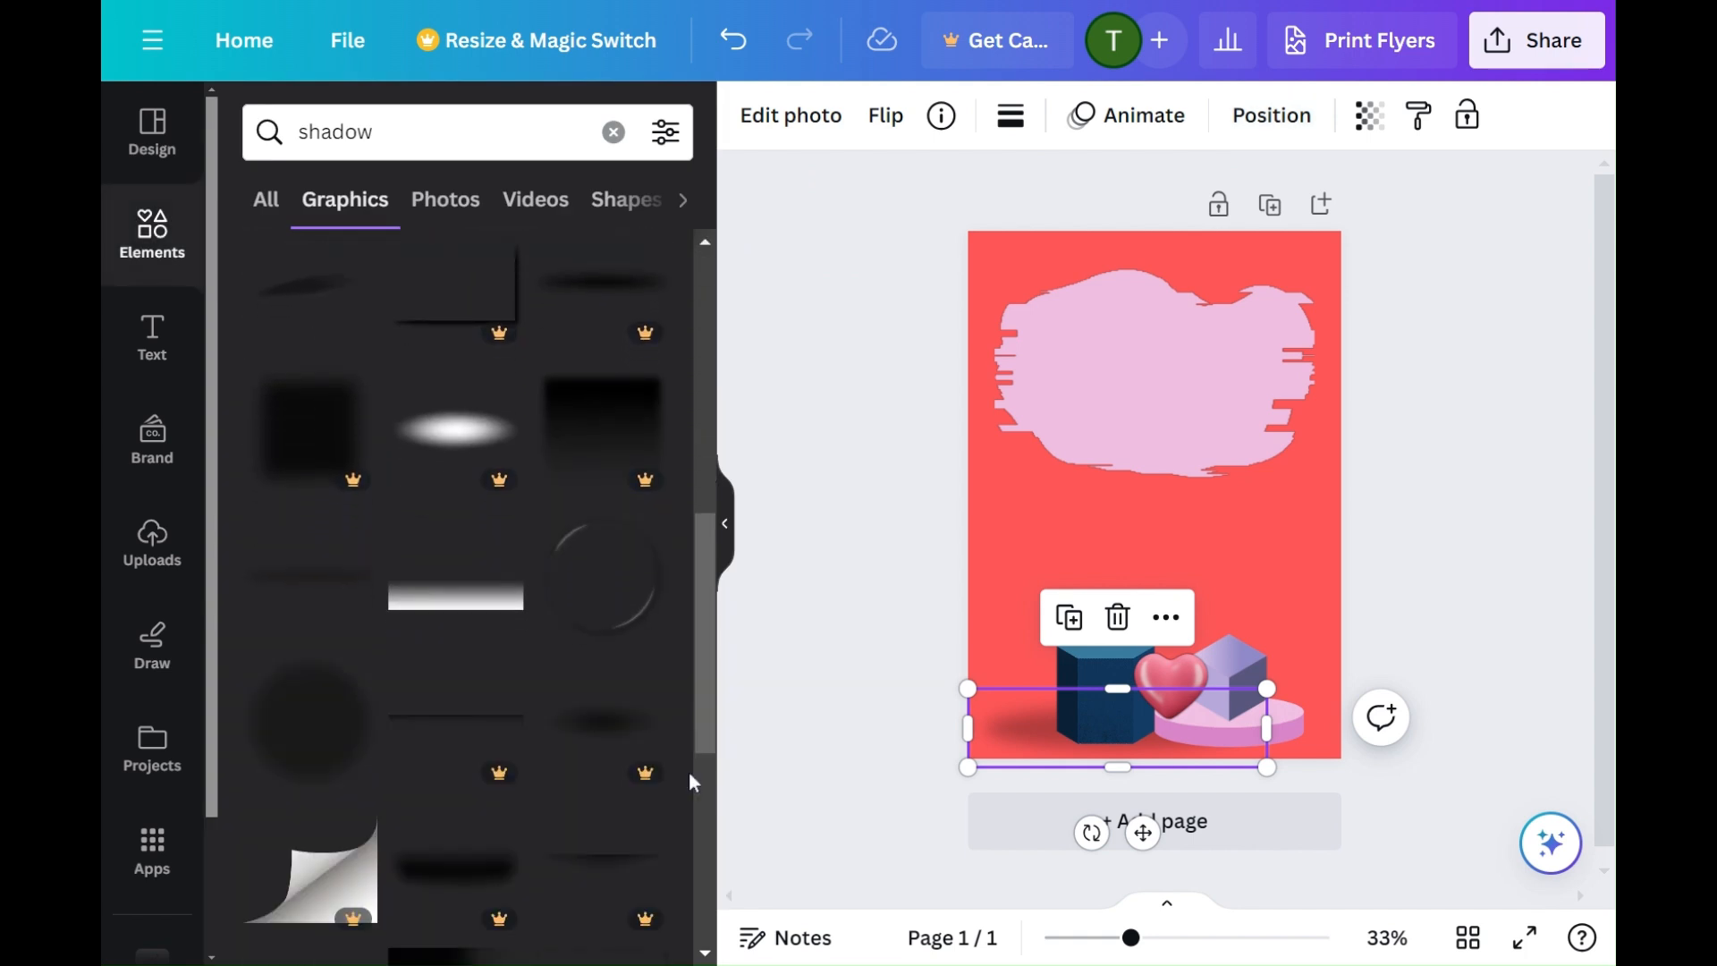
click(792, 232)
Step: Add a heading reading "Tech Job Fair" to the flyer
click(154, 340)
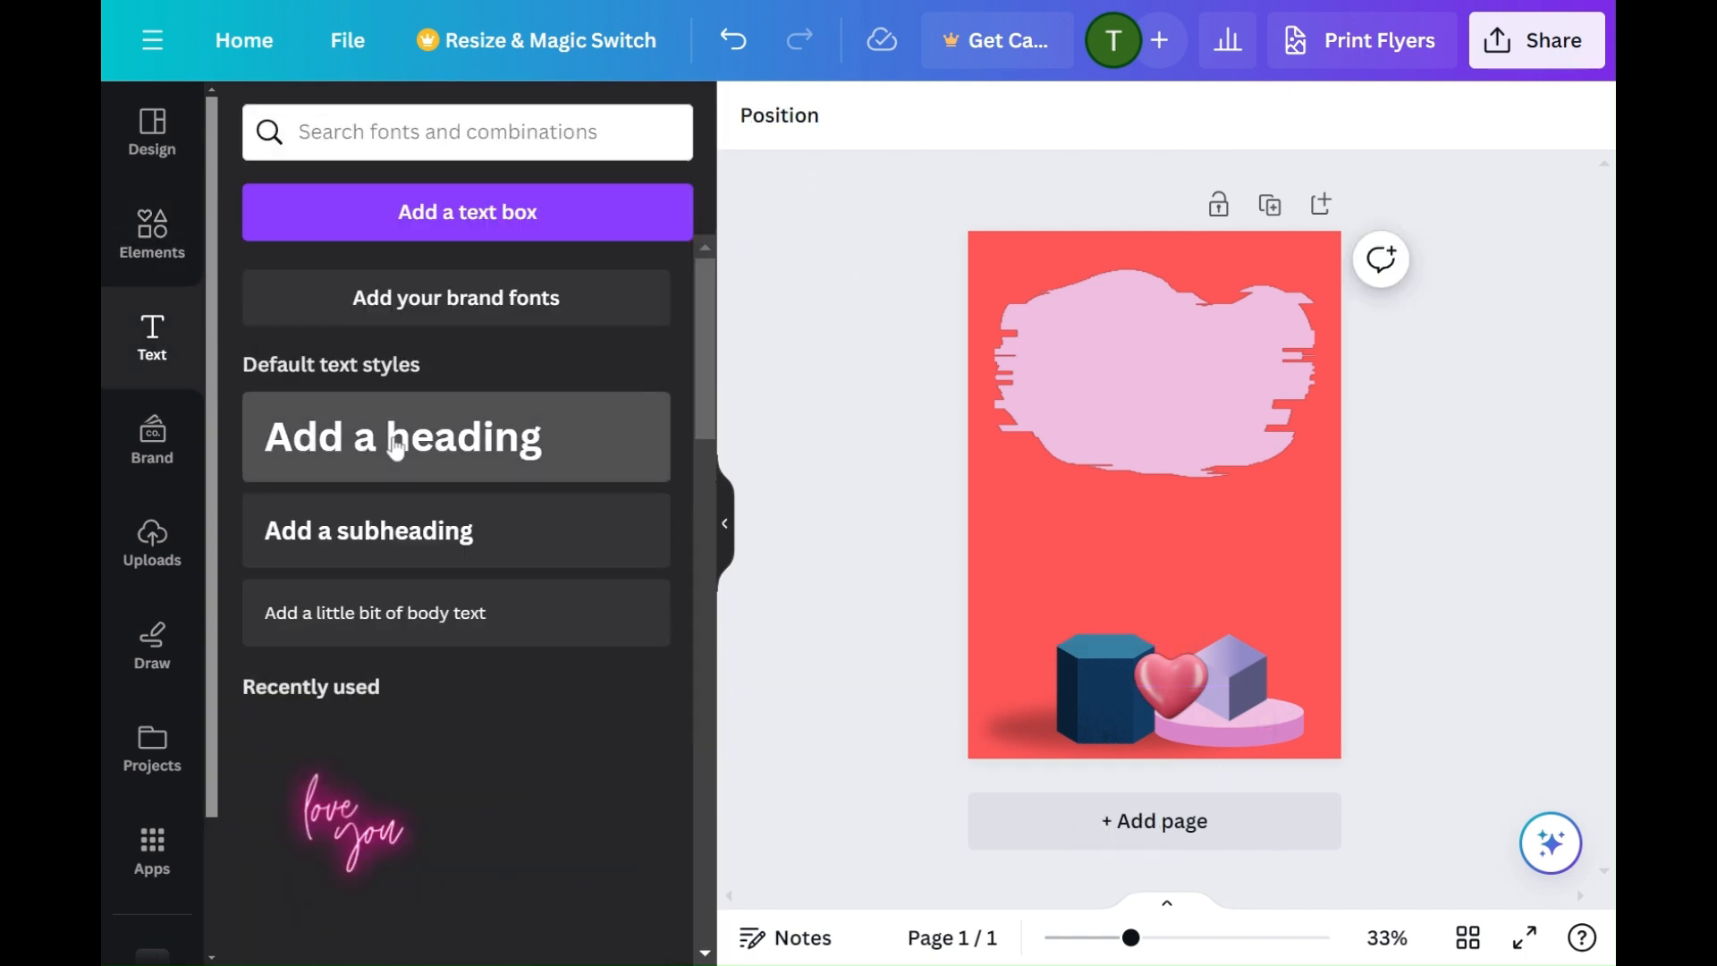
click(391, 437)
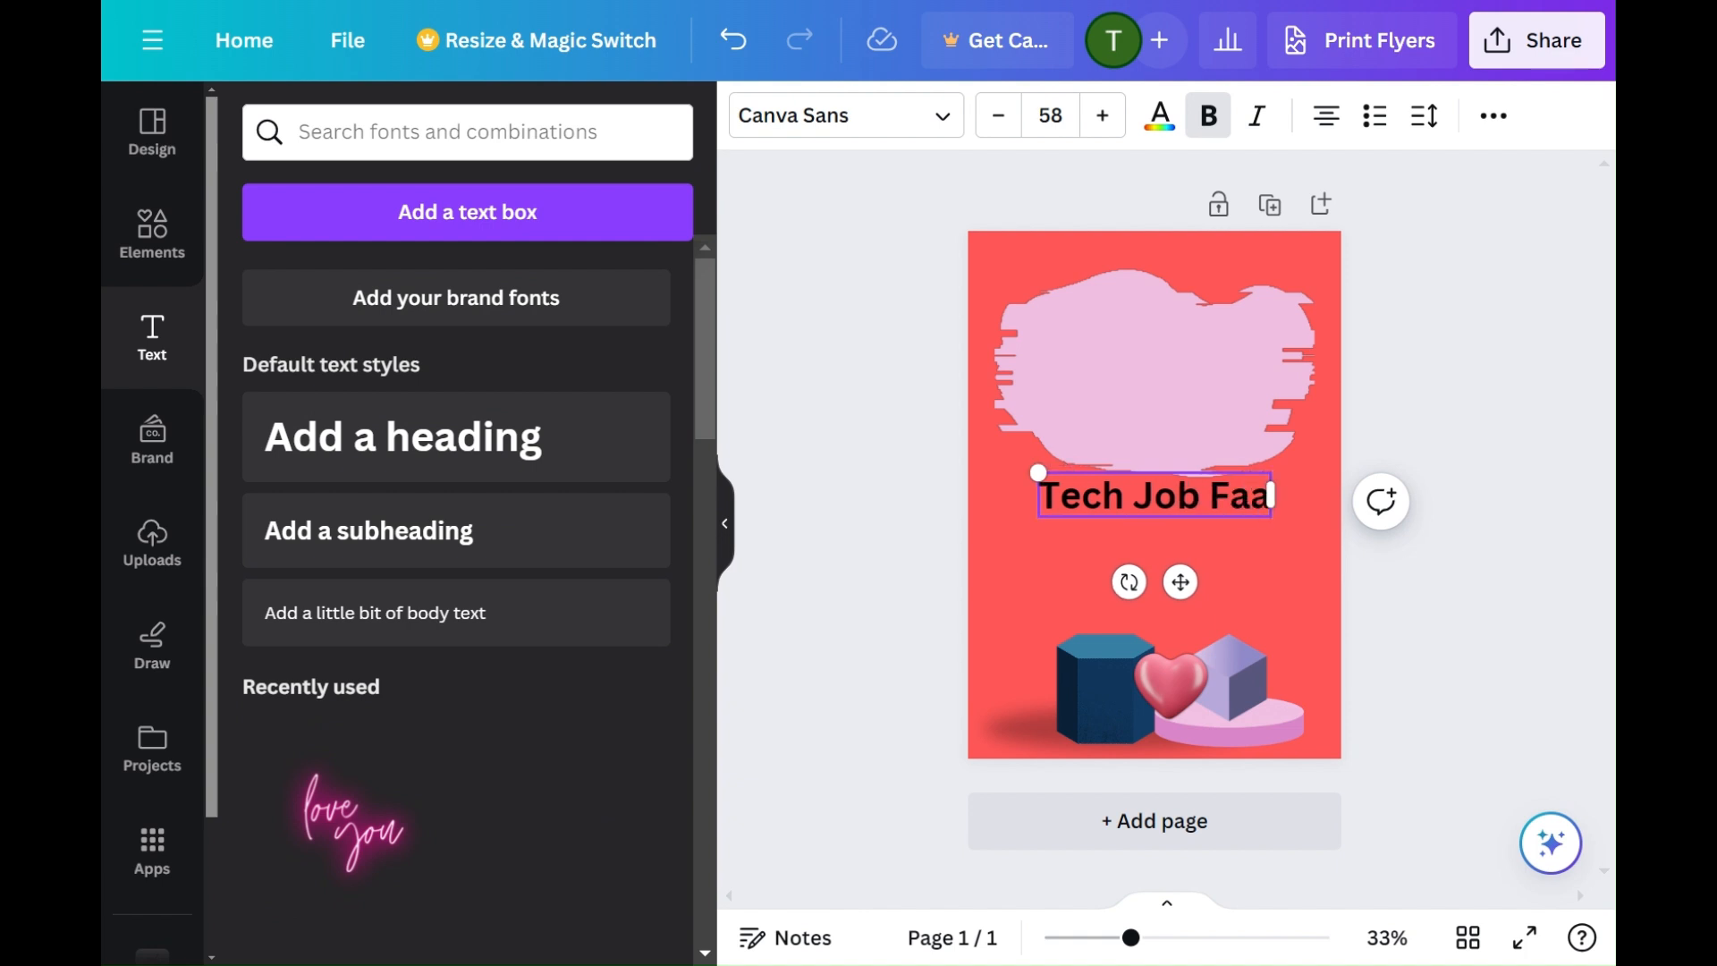
drag(1035, 470, 1033, 469)
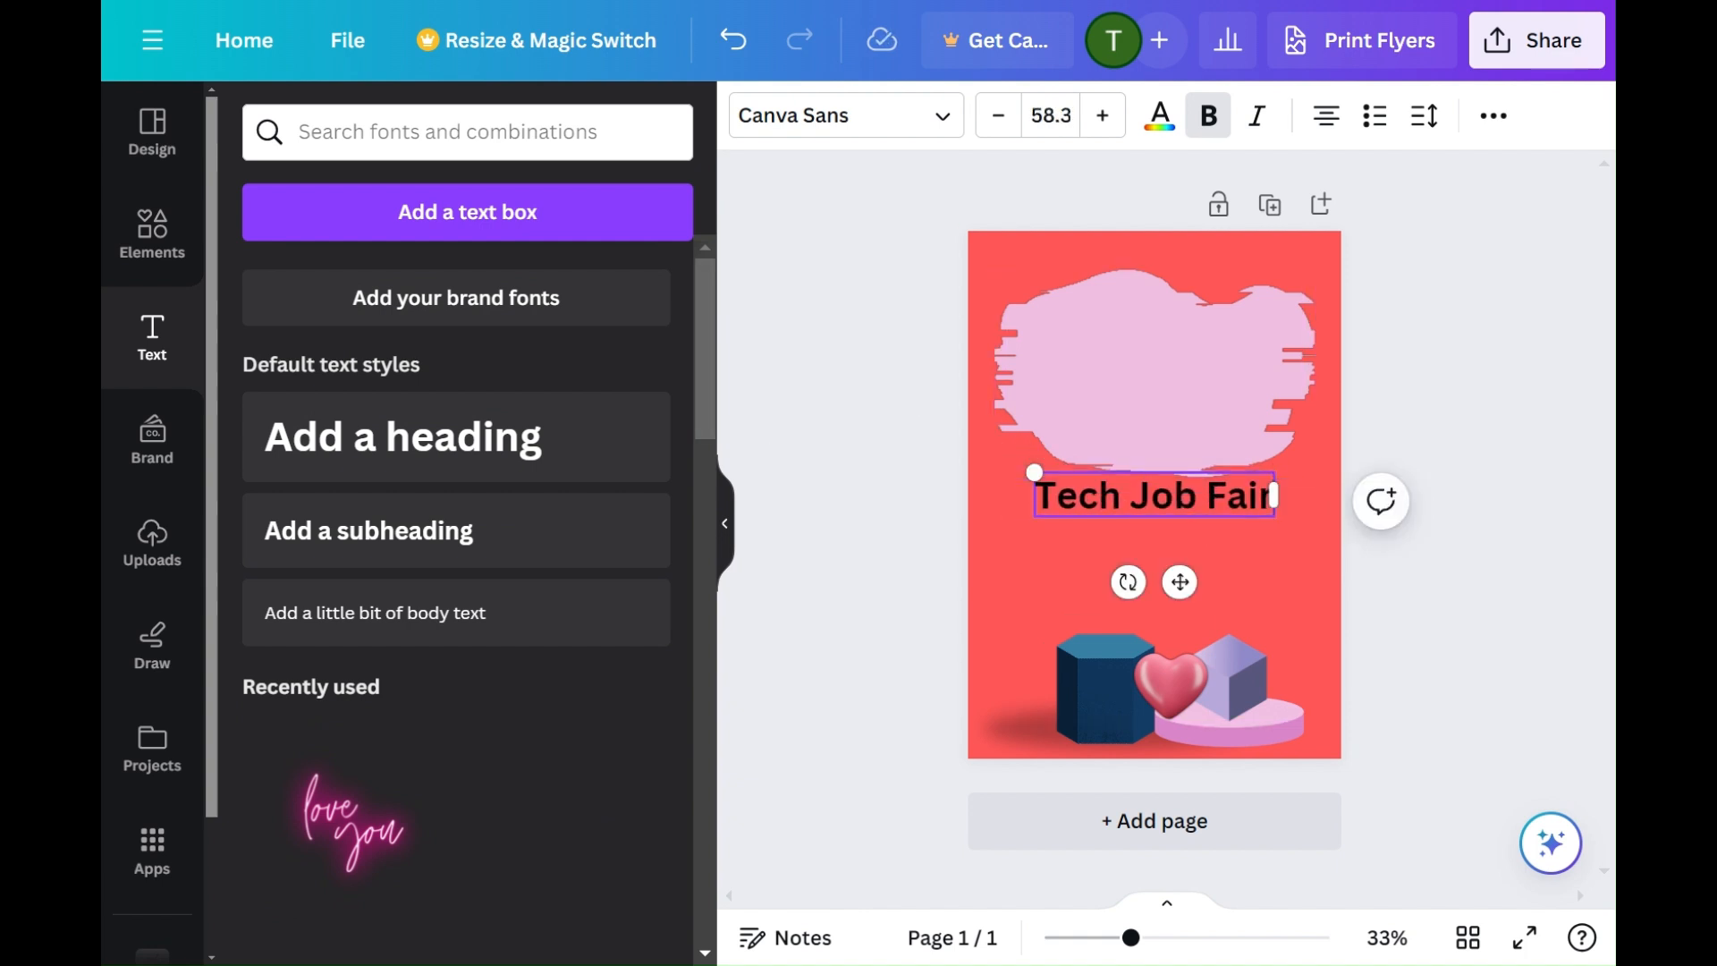
click(1496, 555)
Step: Enlarge the heading to size 96.1 over two lines on the pink shape and set its font to Inter
drag(1153, 519, 1117, 354)
drag(1198, 402, 1297, 495)
drag(1183, 436, 1168, 441)
click(916, 114)
click(319, 610)
Step: Open the apps directory and browse forward through its Trending apps
click(160, 866)
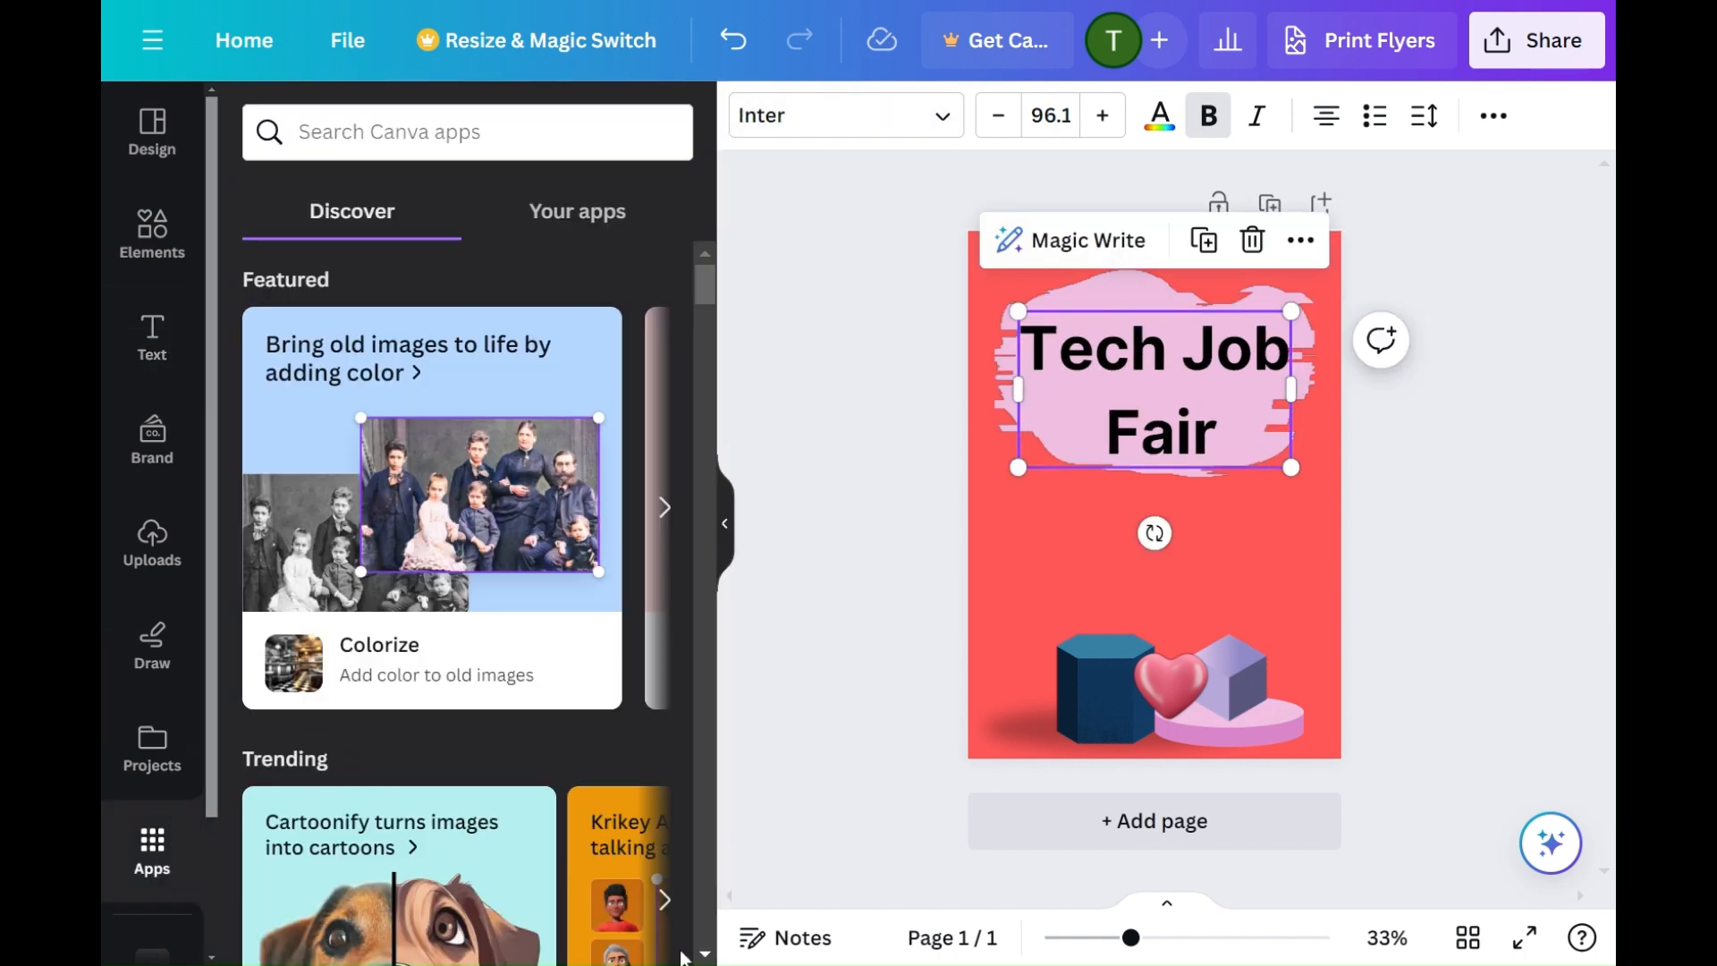
scroll(706, 292, down, 5)
click(665, 387)
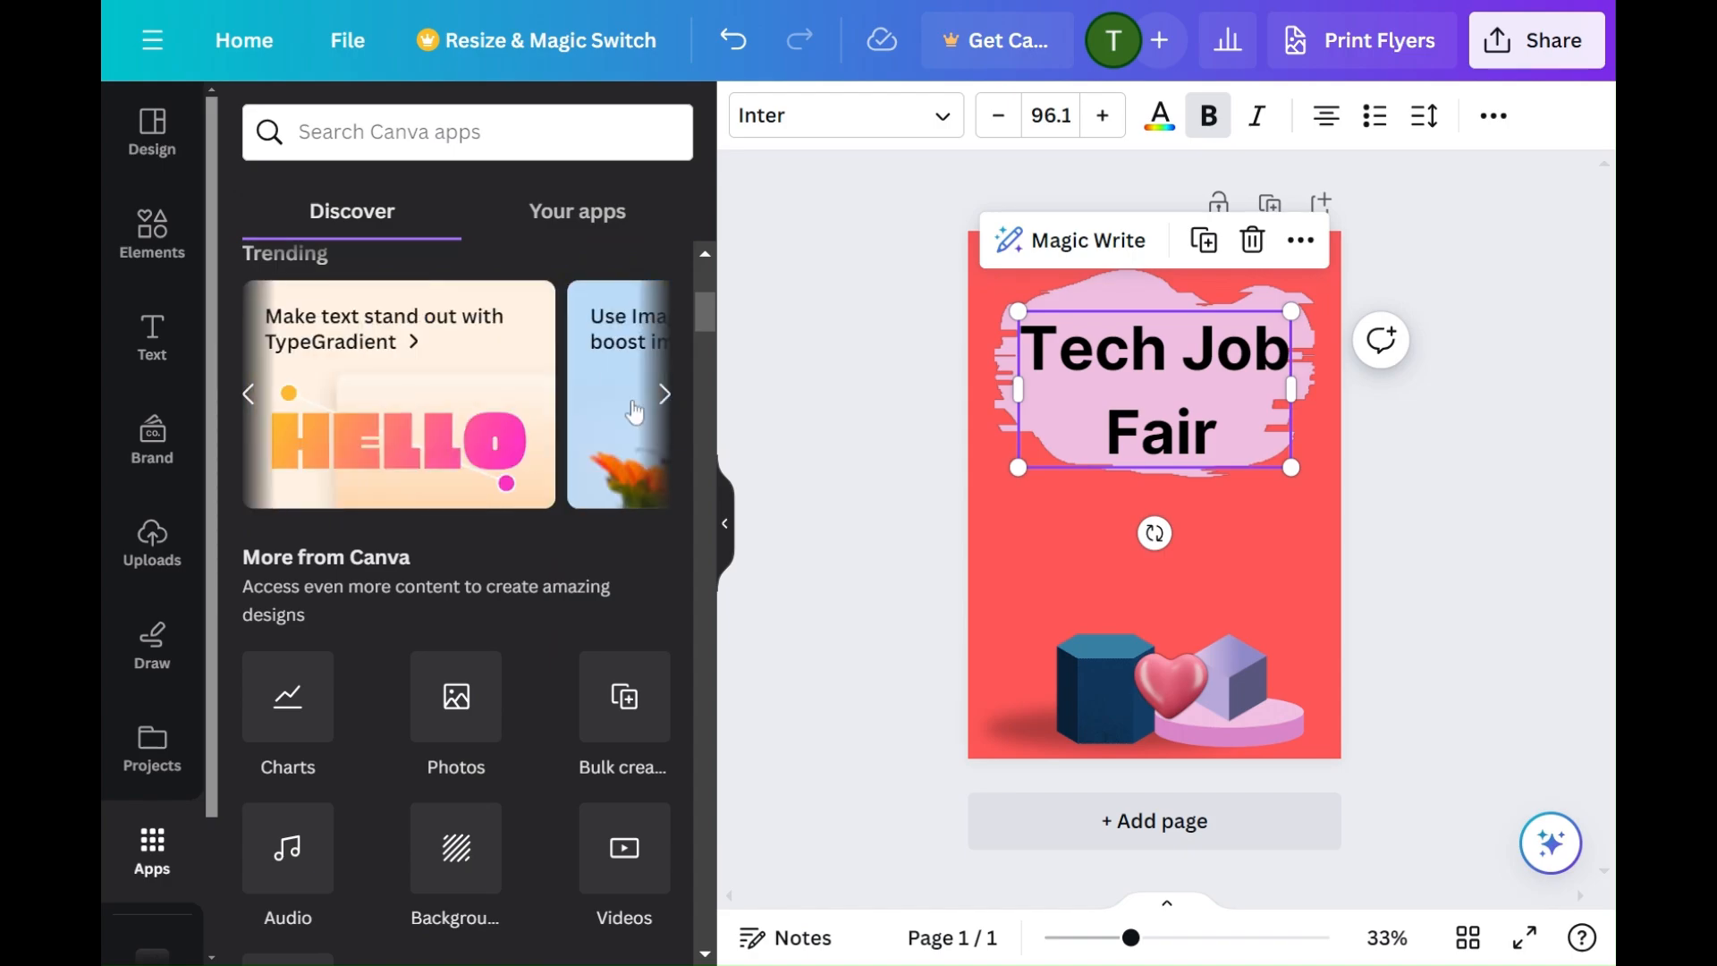
click(459, 437)
click(1575, 132)
click(656, 382)
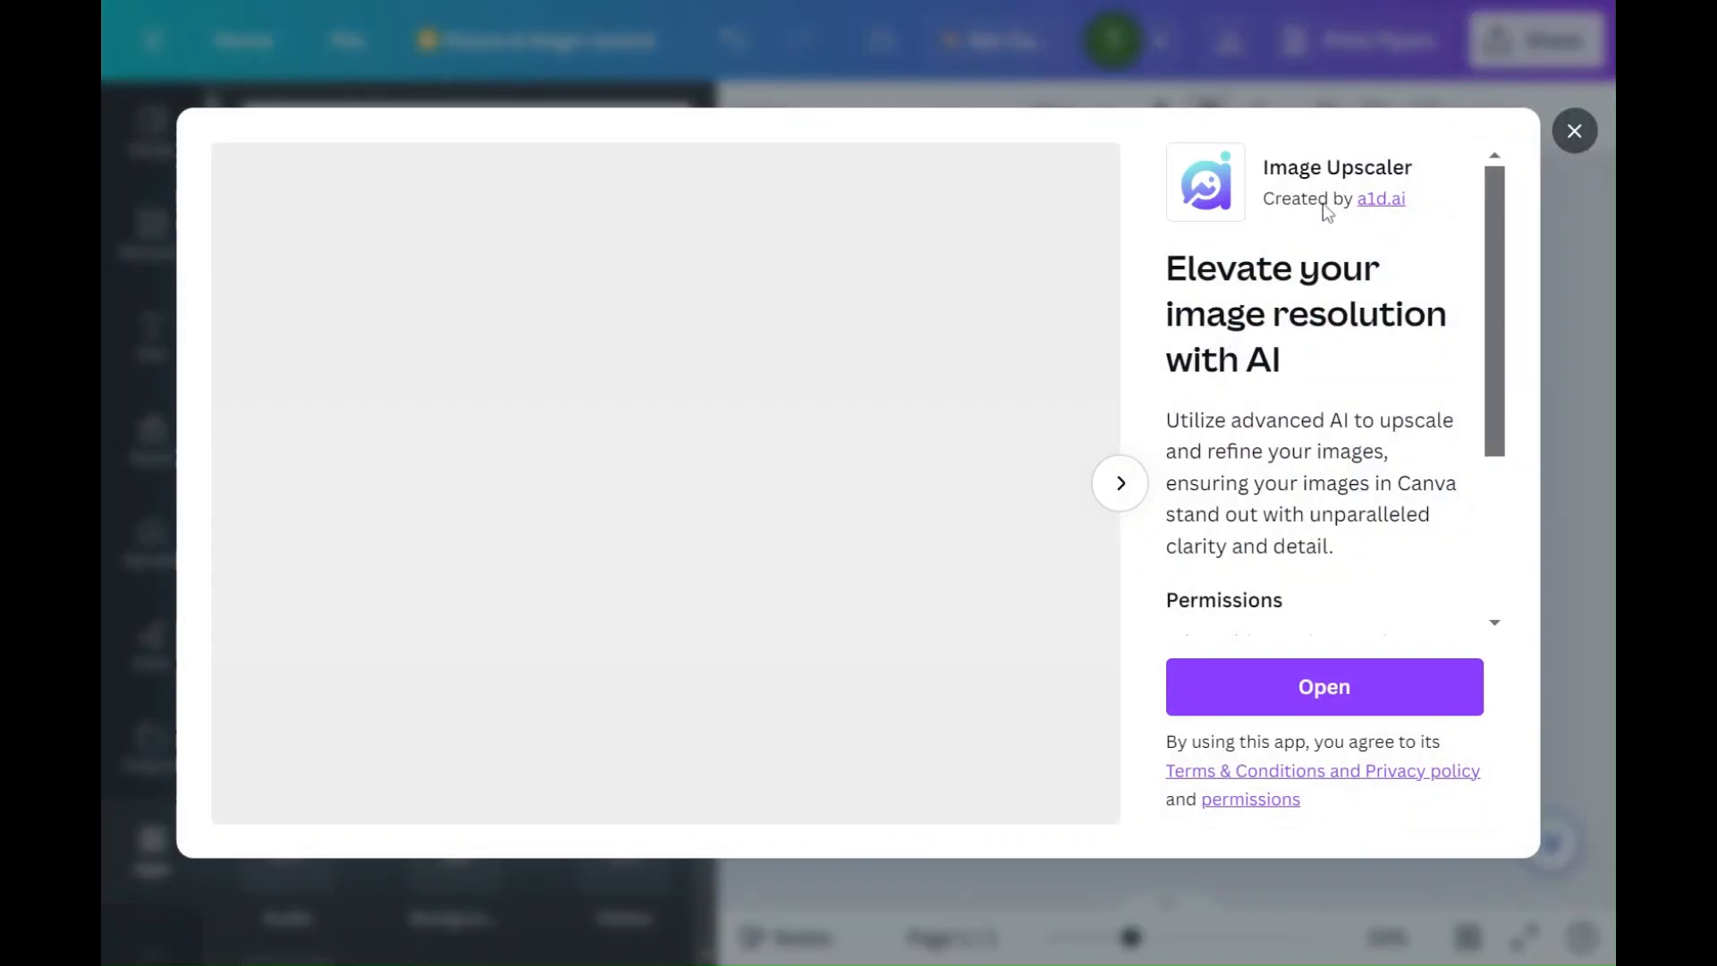
click(1574, 134)
Step: Find the TypeCraft app in the apps directory and open it
drag(713, 333, 724, 541)
scroll(725, 541, down, 5)
click(456, 429)
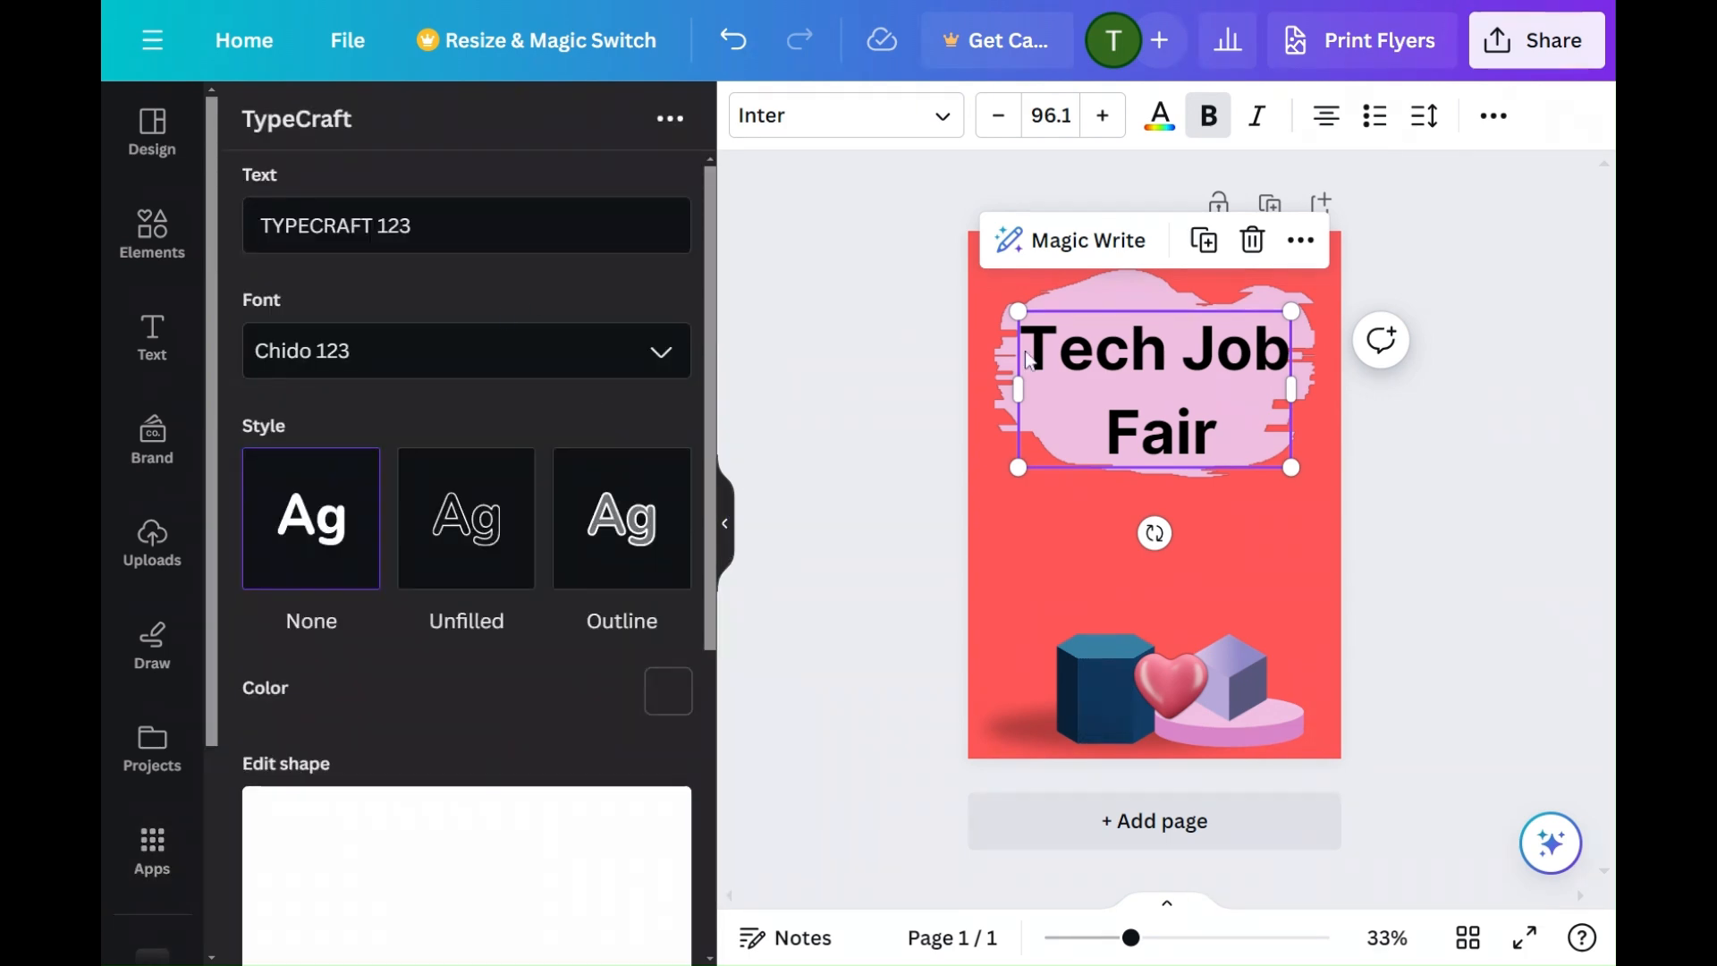
Step: Set the TypeCraft text to "Tech job fair" and its font to Chiro Miro Regular 123
drag(707, 401, 802, 853)
drag(711, 464, 540, 170)
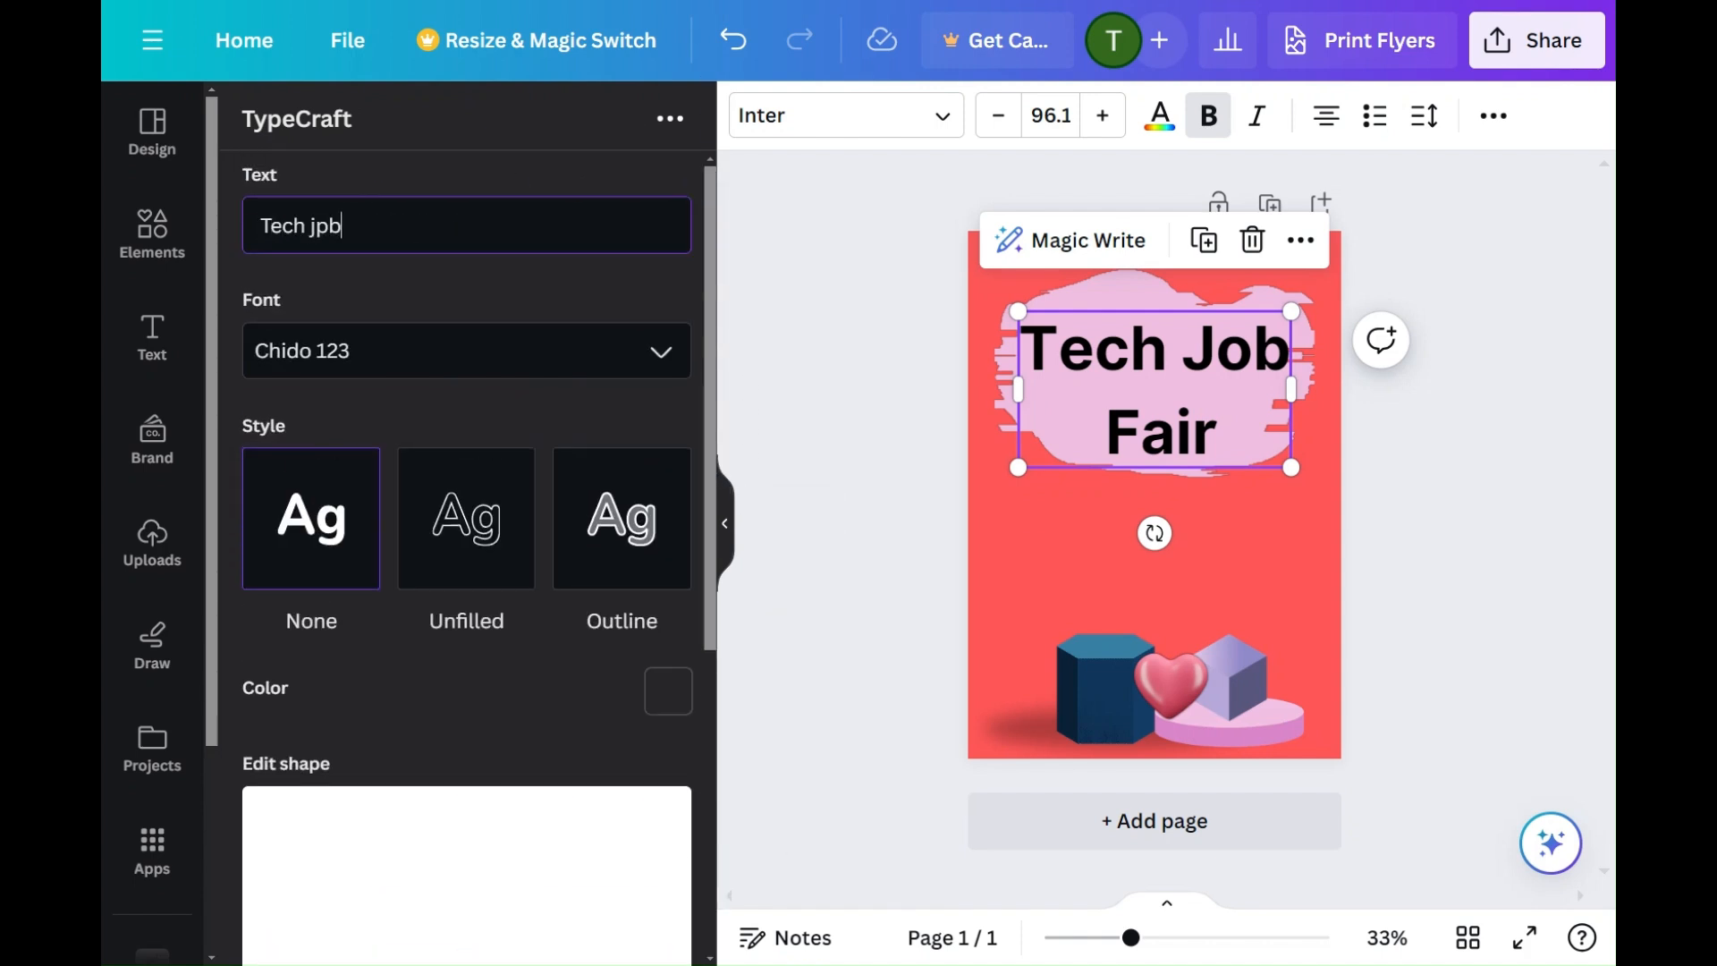
text(r)
click(495, 351)
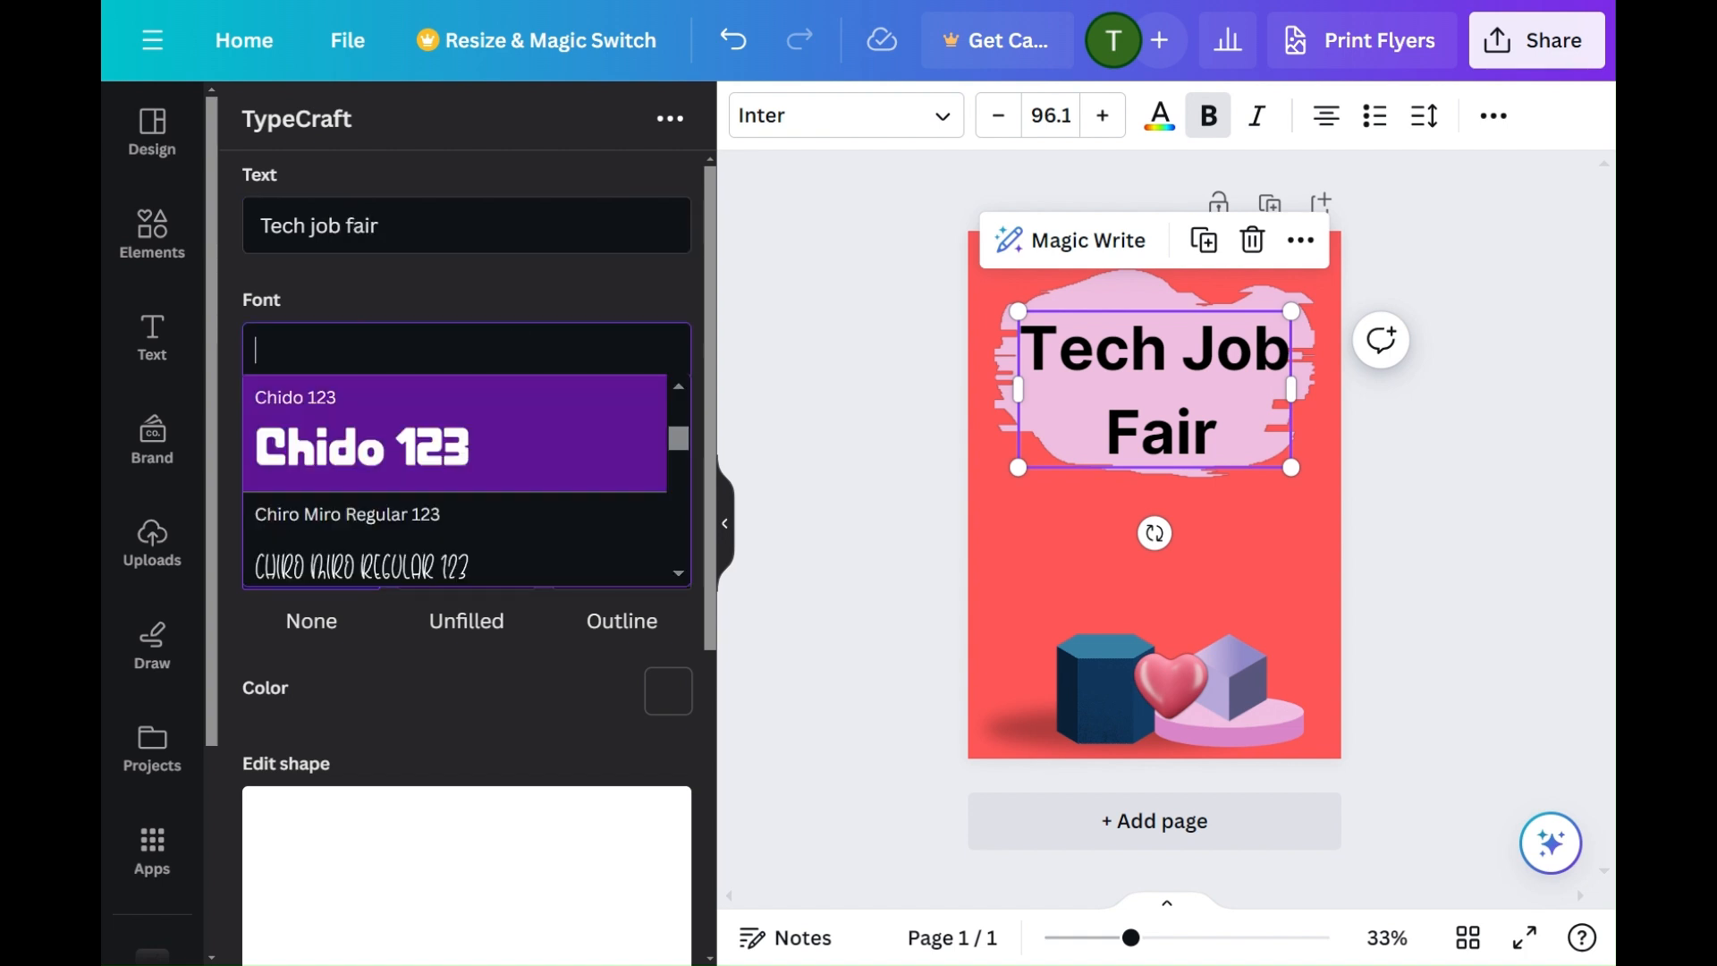
click(402, 567)
Step: Set the TypeCraft text color to white
drag(707, 480, 735, 623)
scroll(707, 483, down, 1)
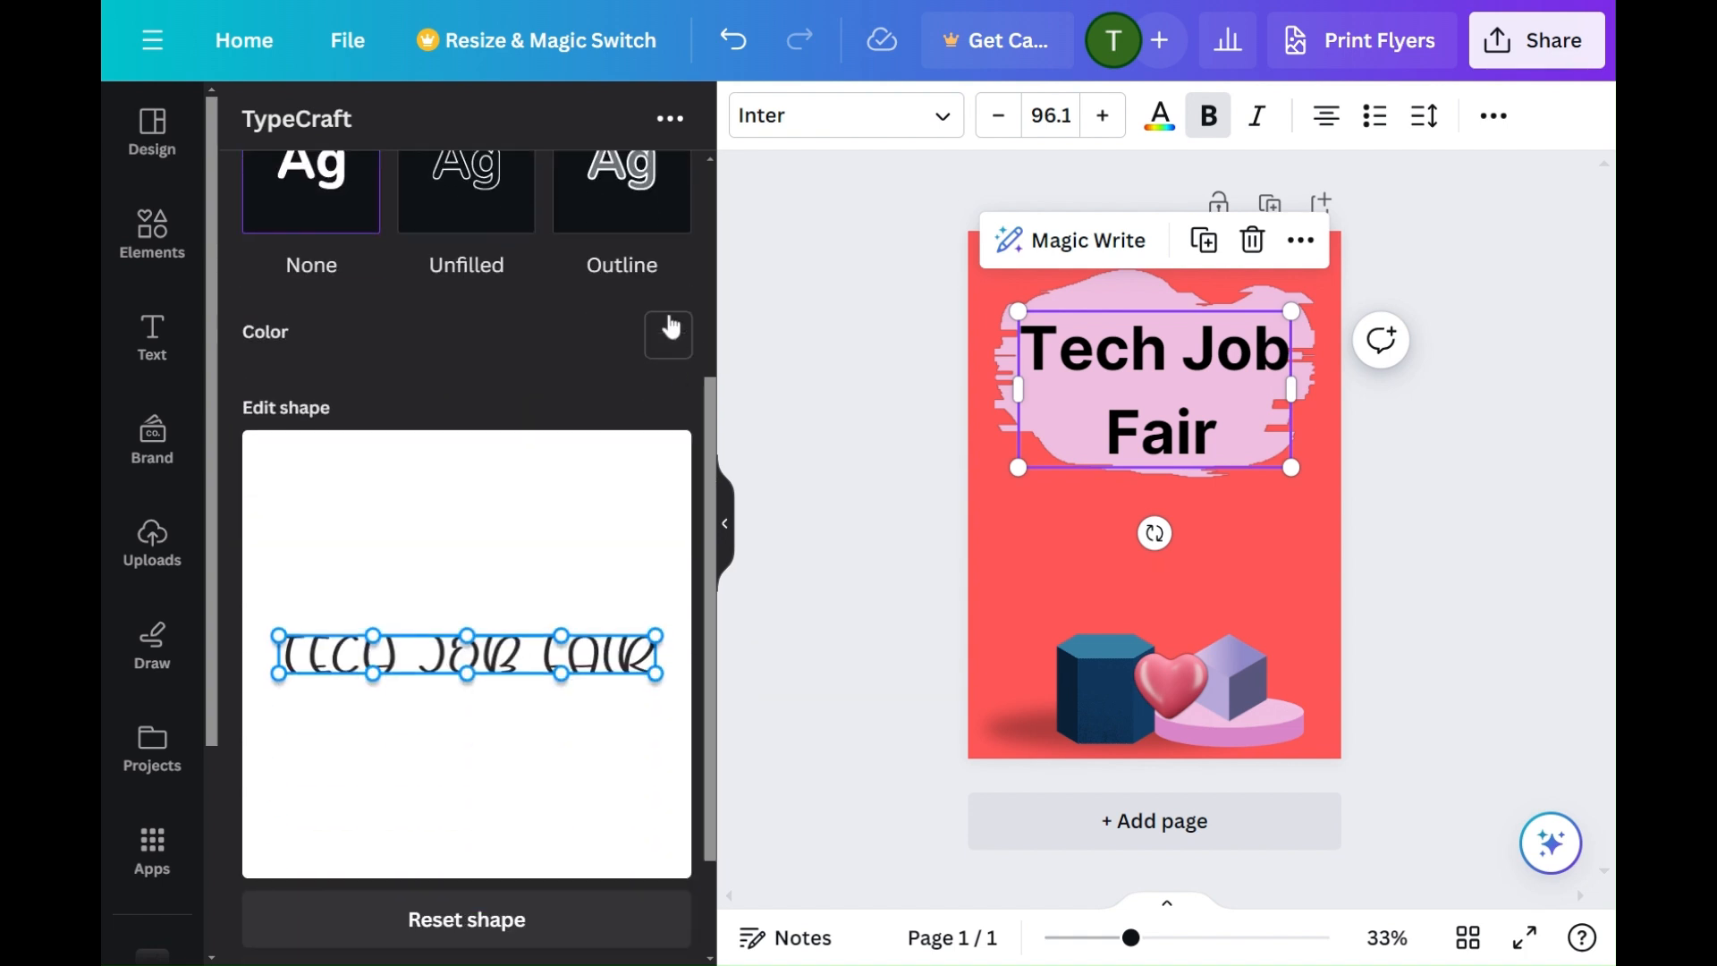
click(669, 334)
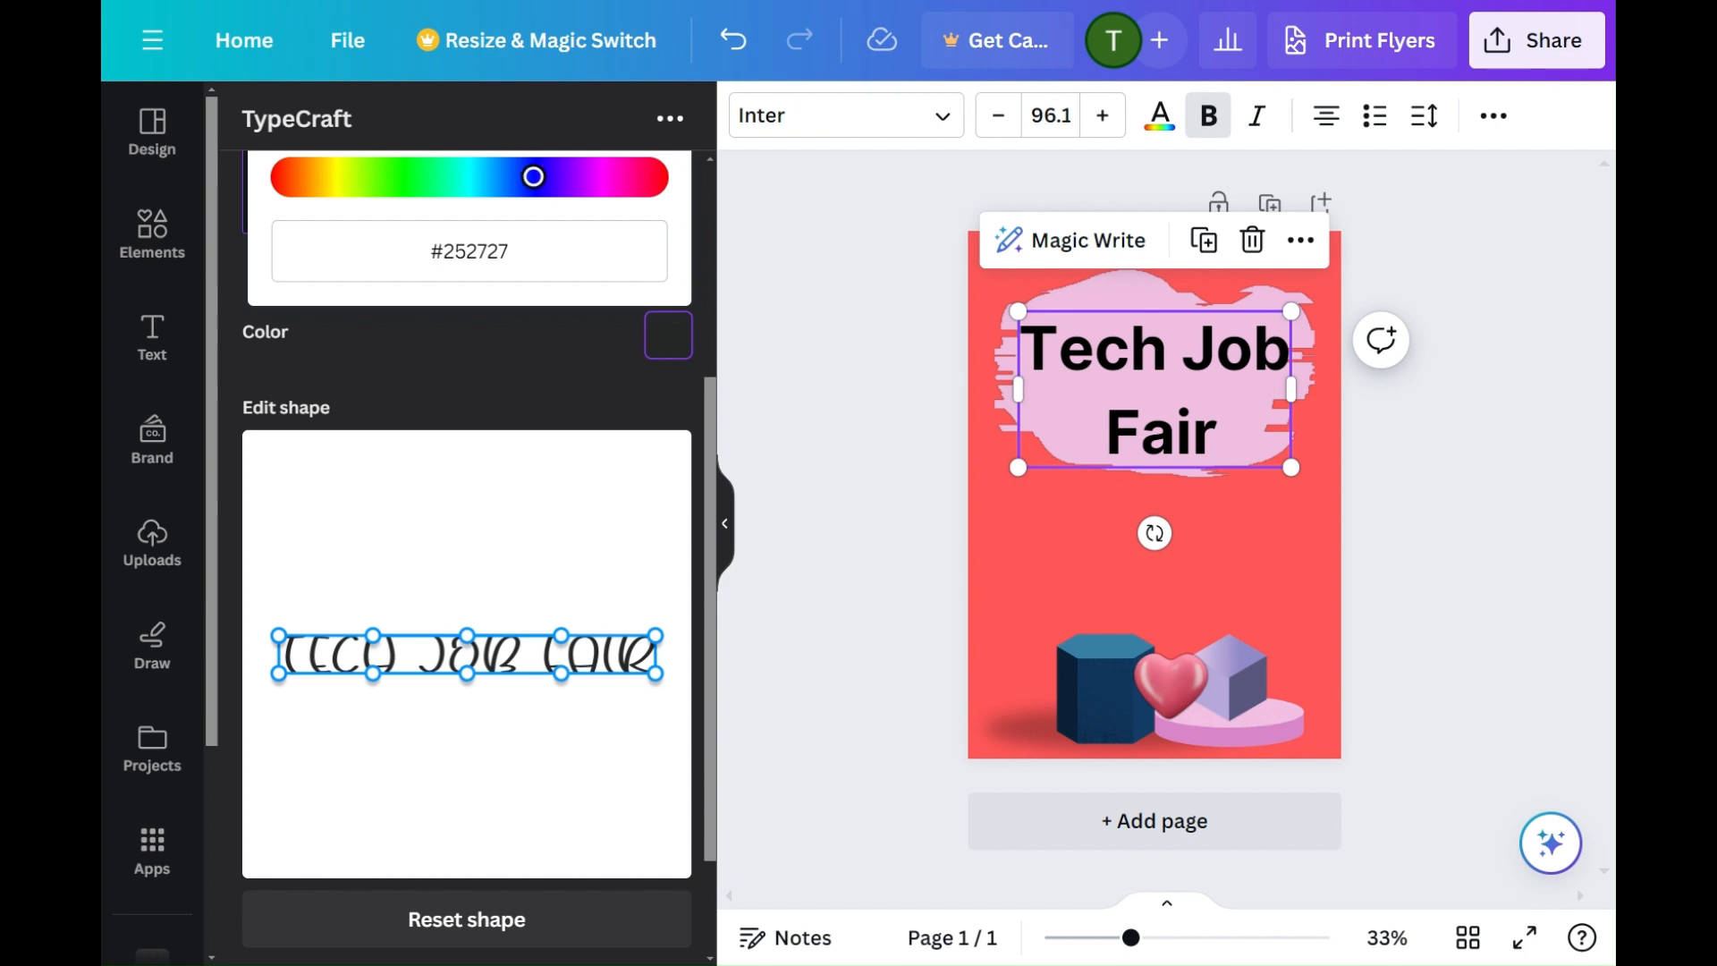
scroll(583, 282, up, 4)
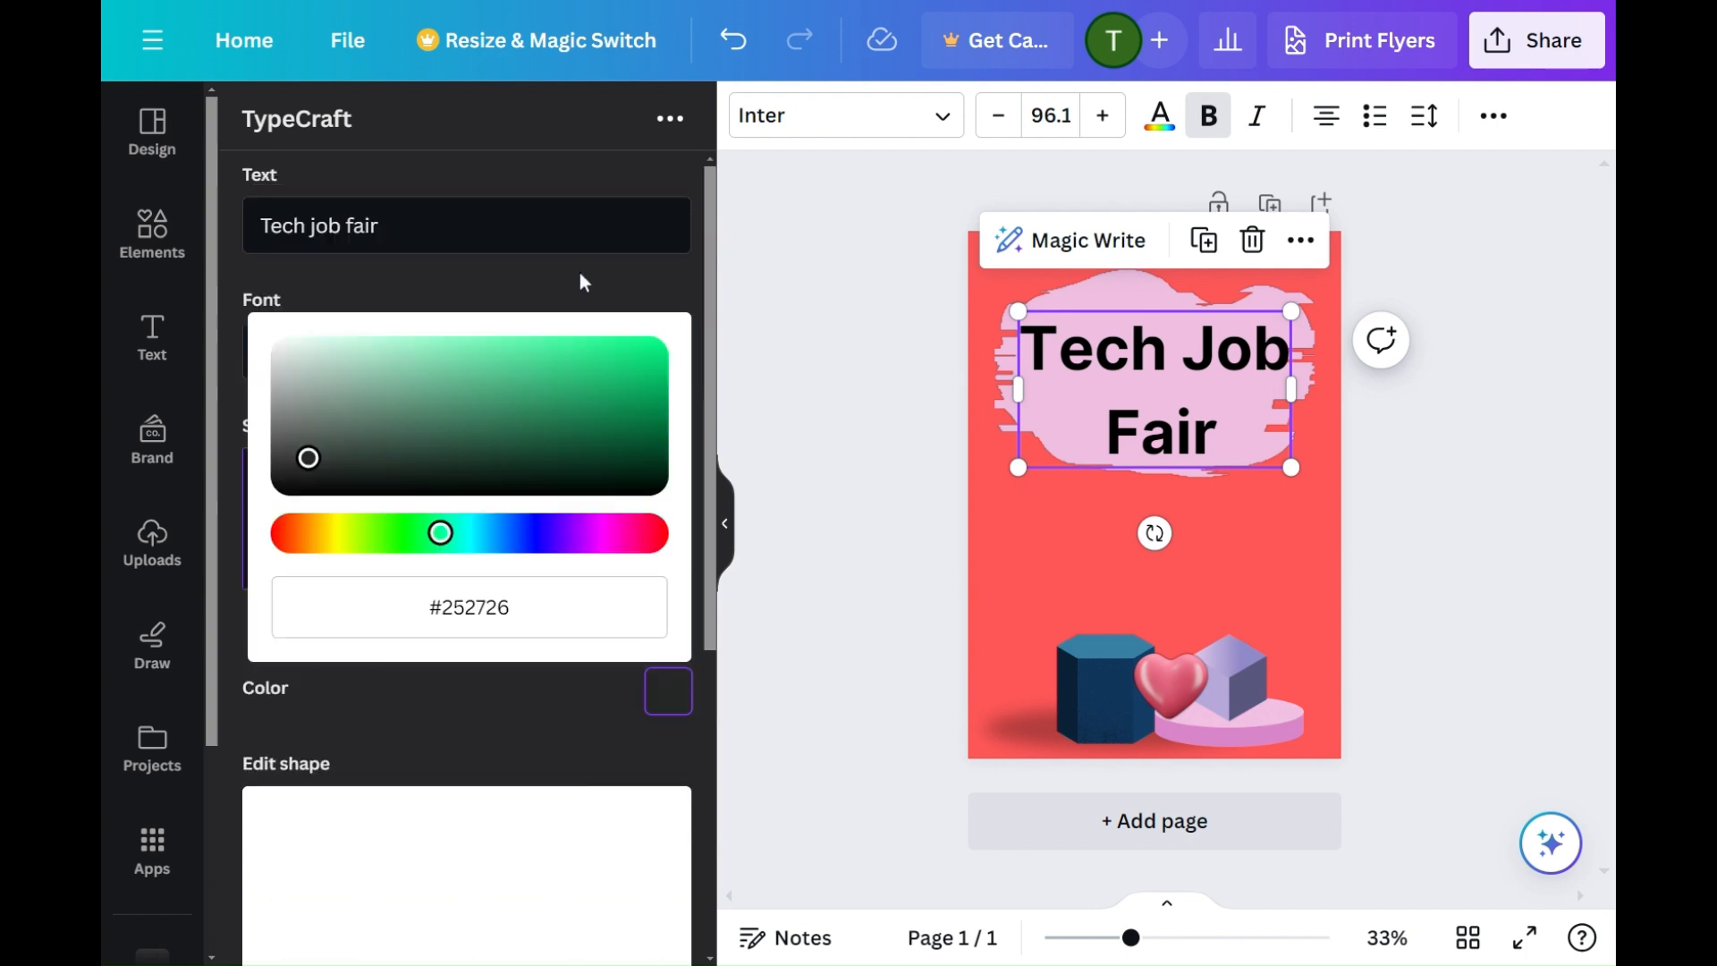
drag(283, 347, 251, 313)
Step: Change the TypeCraft lettering's font to Makkabi 123
drag(708, 455, 685, 489)
click(572, 351)
click(525, 563)
click(572, 351)
click(464, 443)
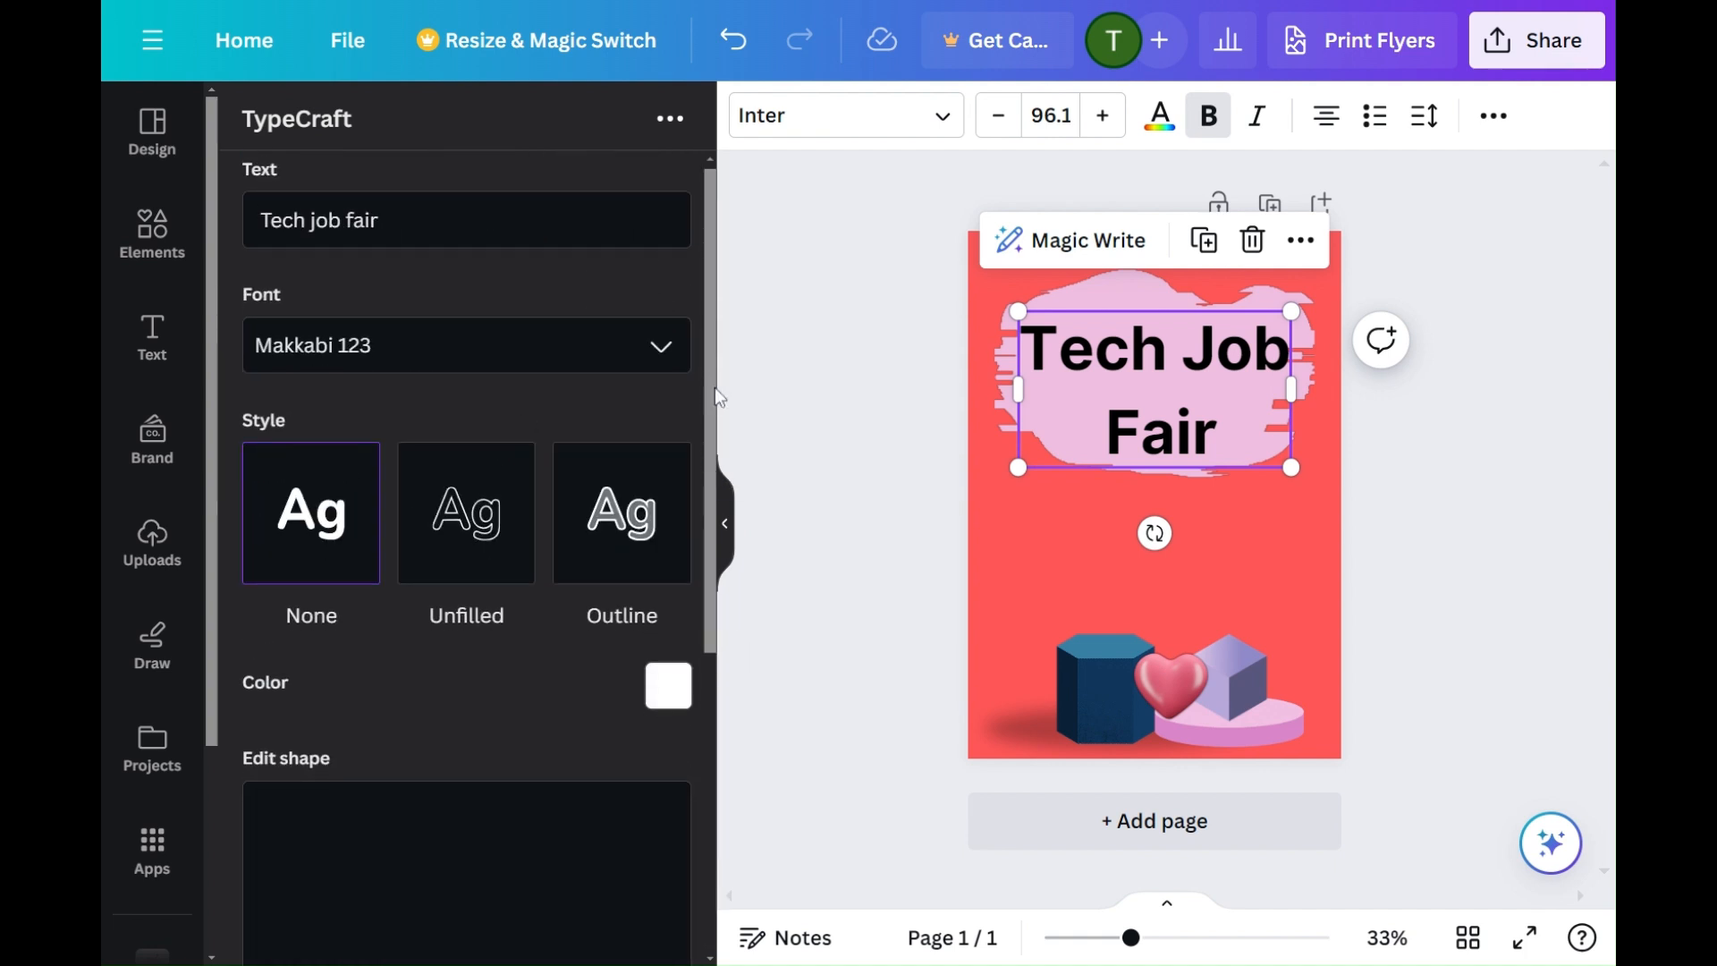
Step: Bend the TypeCraft lettering into a wavy, raised shape with its shape handles and add it to the design
scroll(540, 620, down, 5)
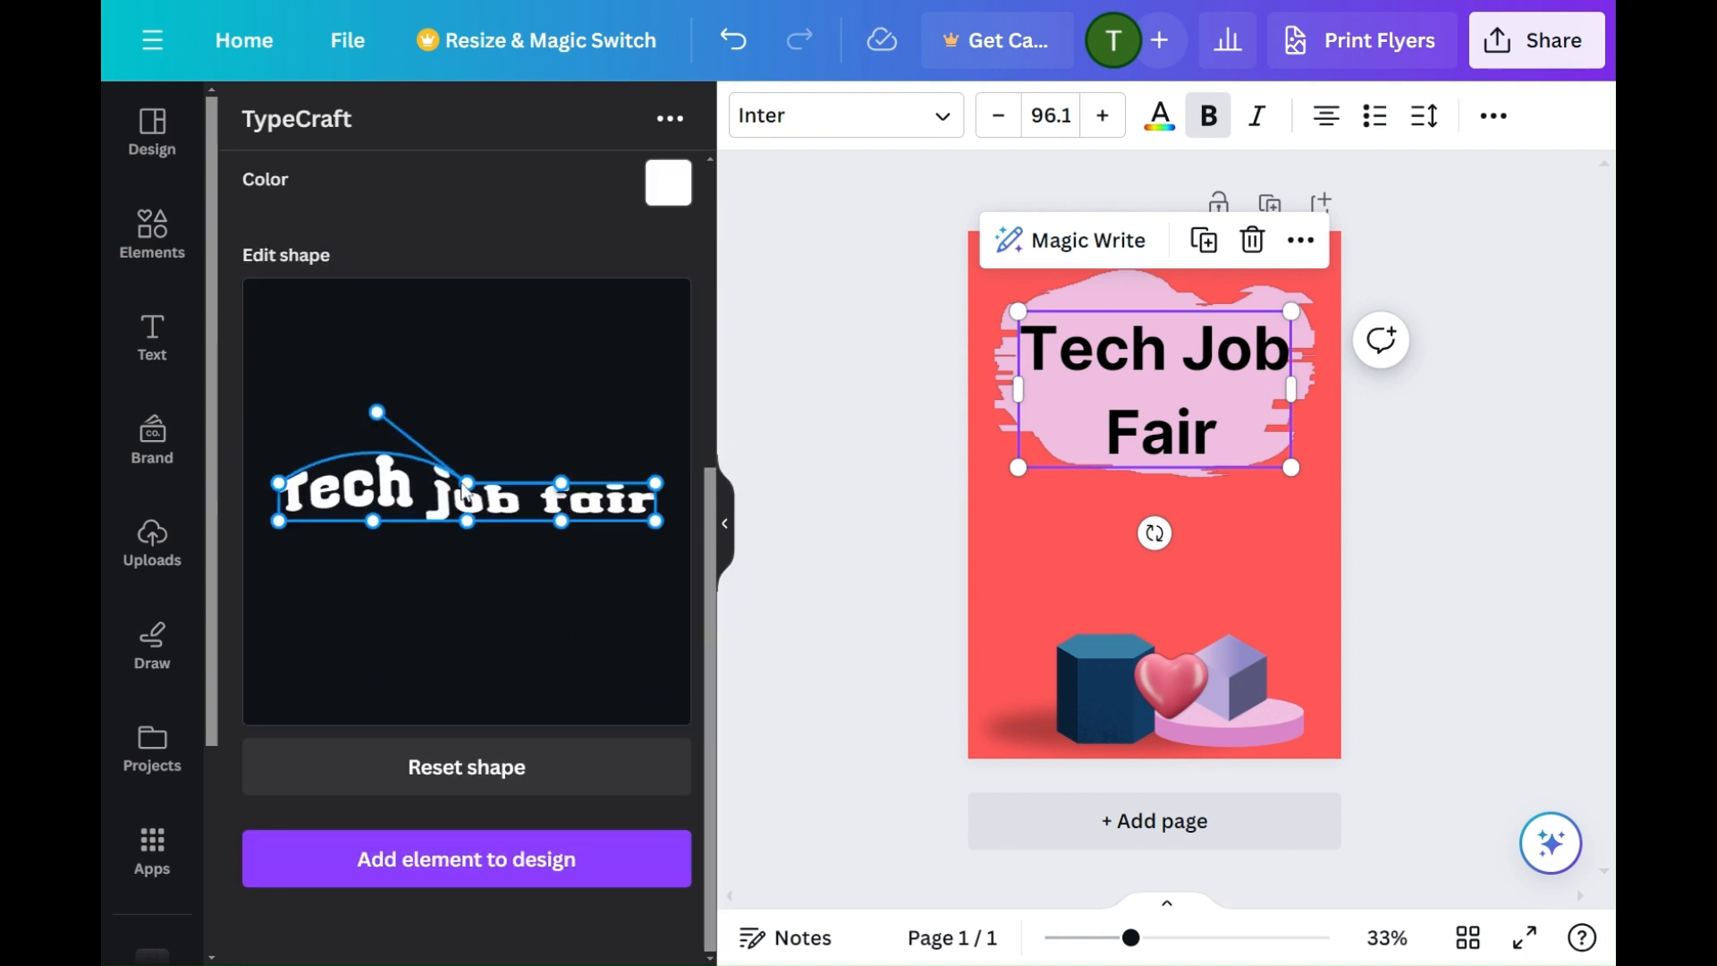
drag(467, 483, 511, 421)
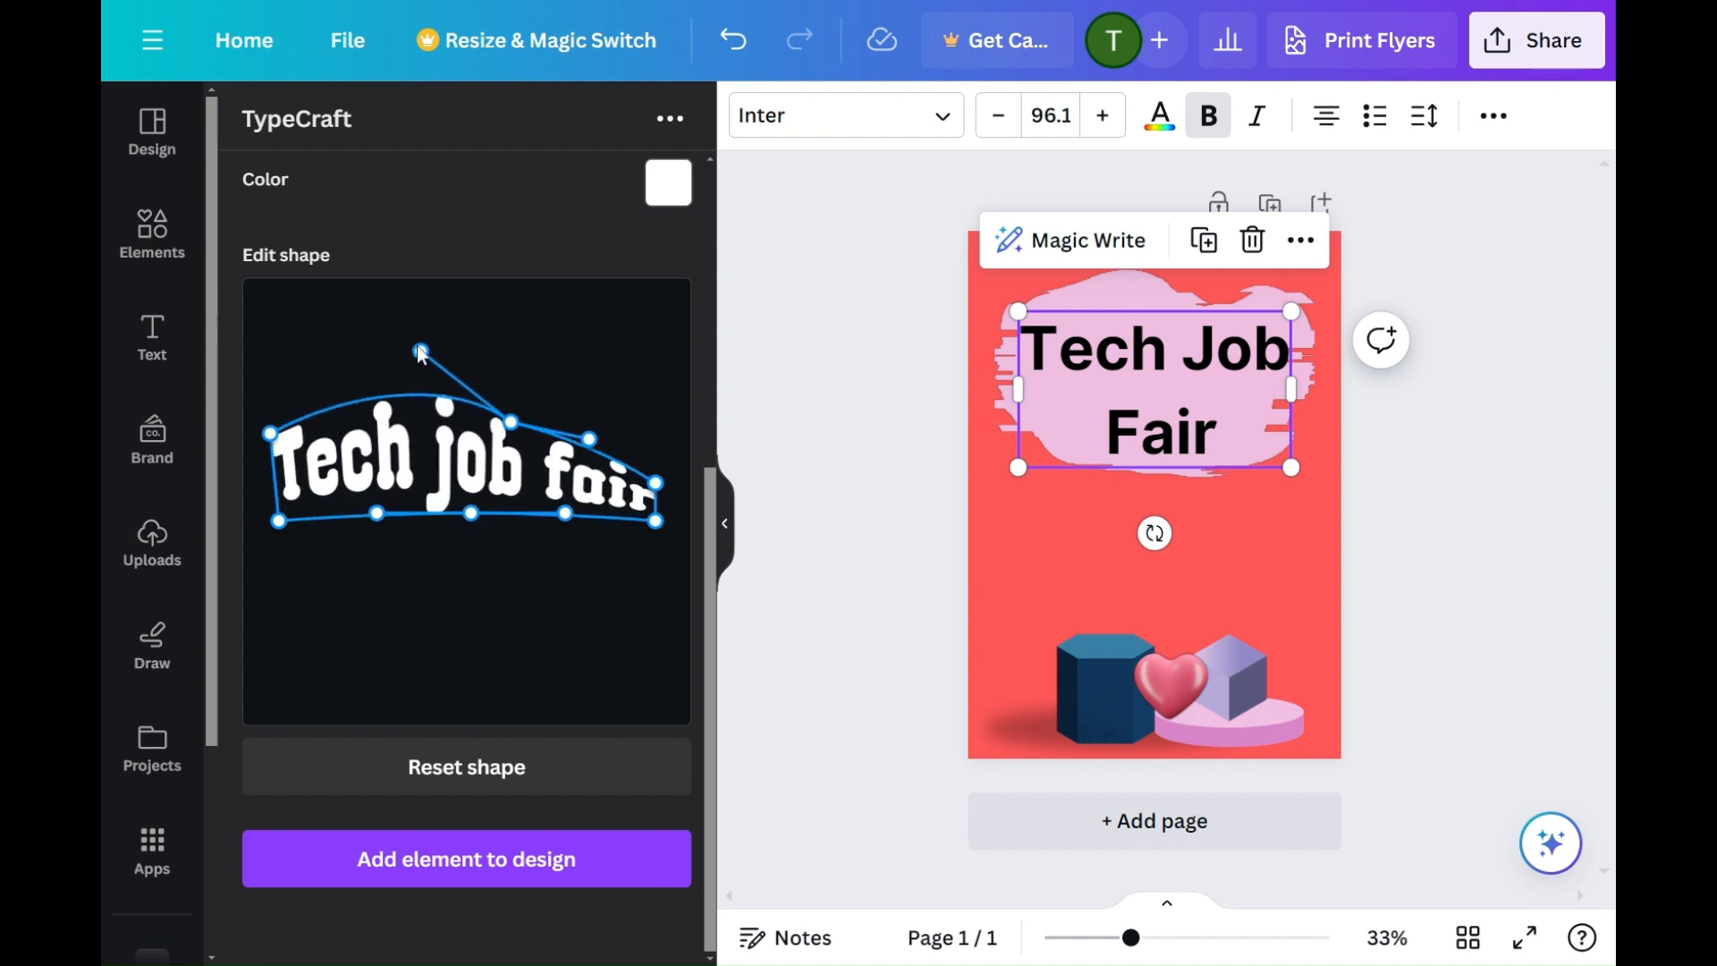
drag(657, 484, 490, 455)
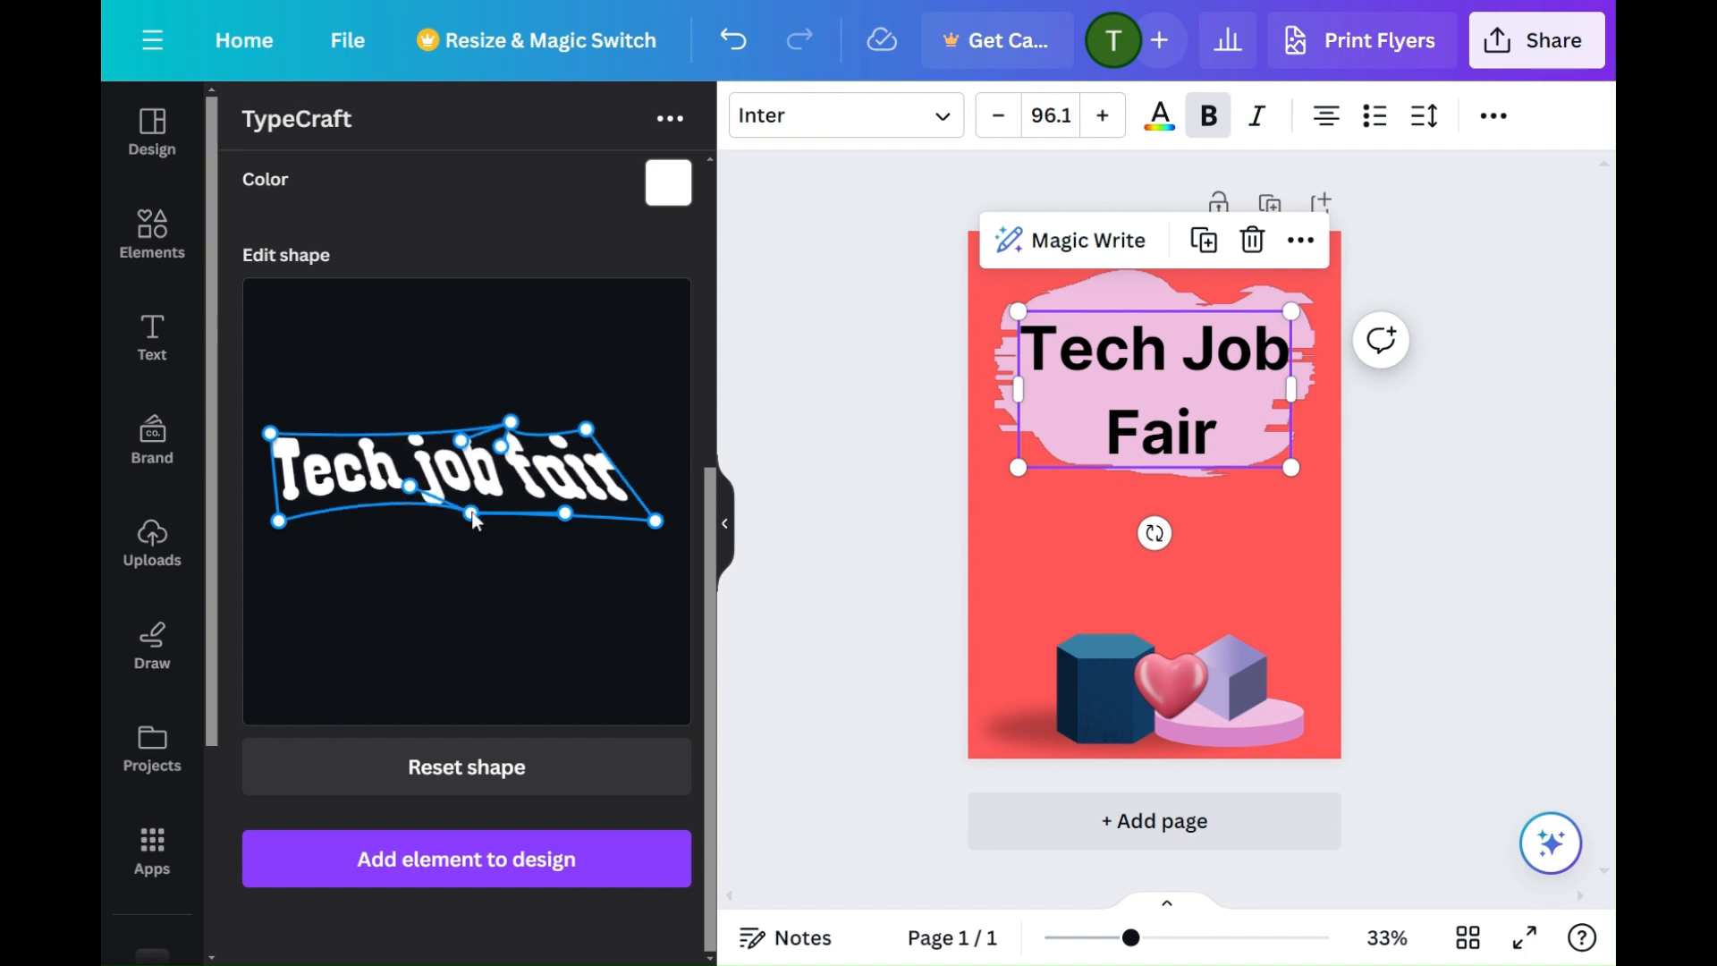
click(467, 858)
Step: Delete the plain black heading, then enlarge the white TypeCraft lettering and place it over the pink shape
click(1247, 344)
click(1252, 240)
click(1153, 495)
drag(1081, 479, 912, 313)
drag(1083, 575, 1184, 479)
drag(993, 394, 1006, 386)
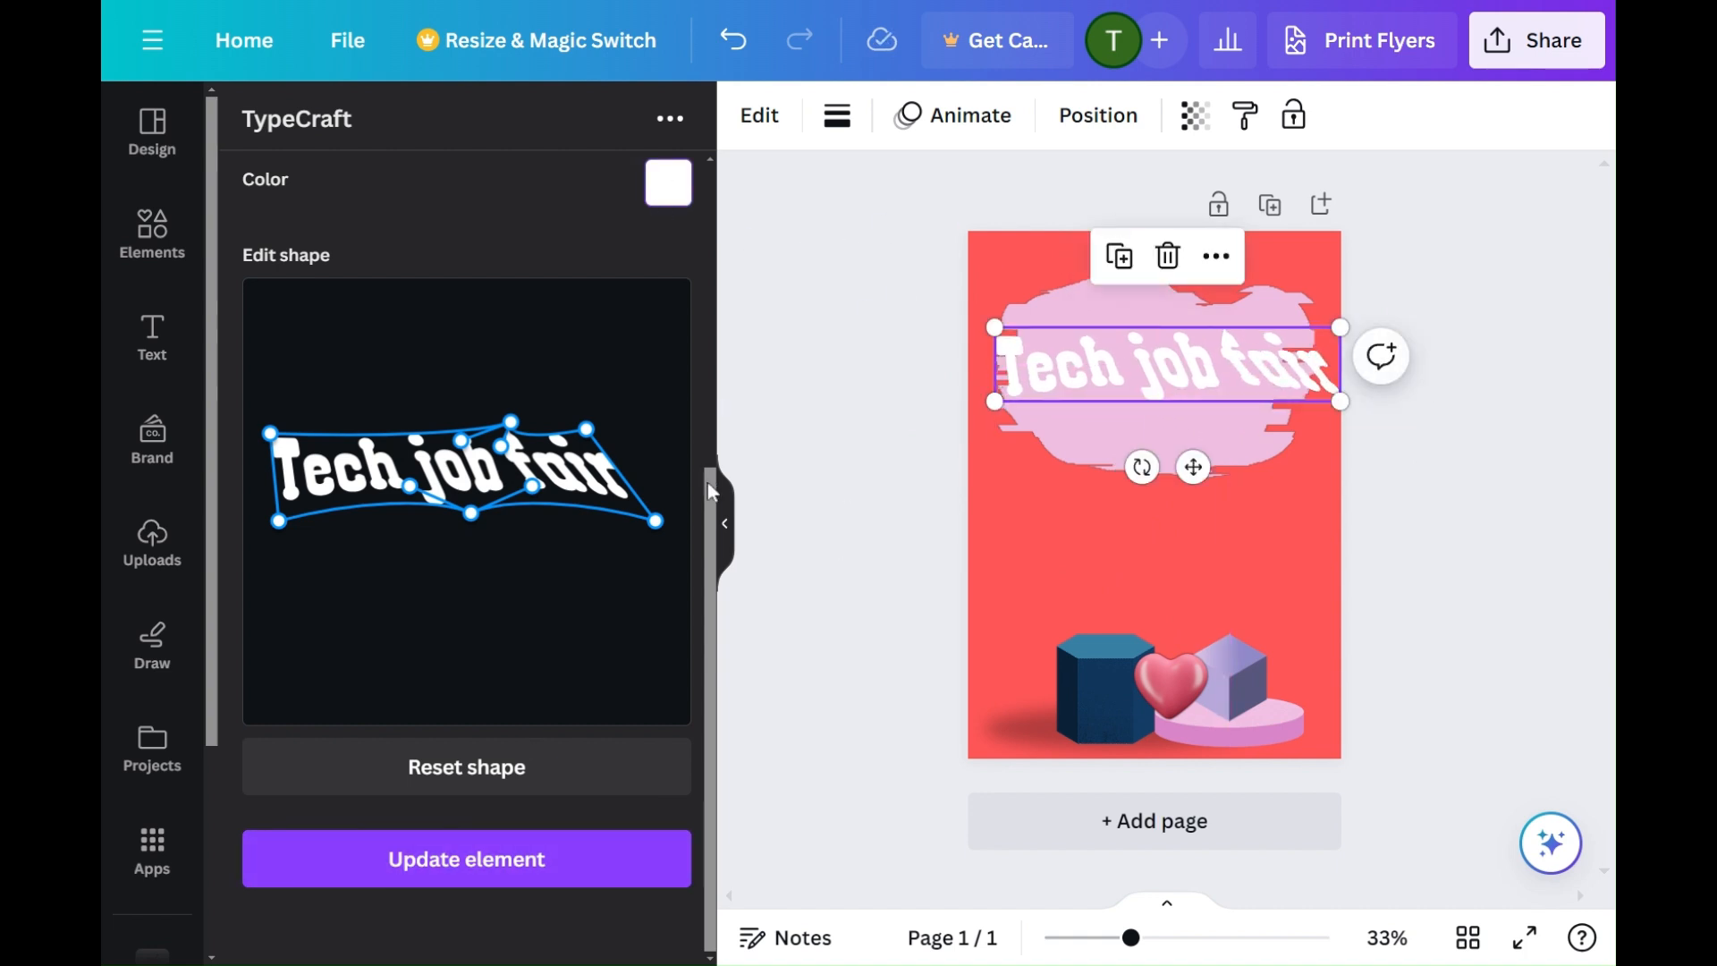
Step: Change the TypeCraft lettering's color to dark navy blue and update it in the design
scroll(716, 484, up, 3)
click(668, 411)
scroll(682, 337, up, 2)
click(637, 338)
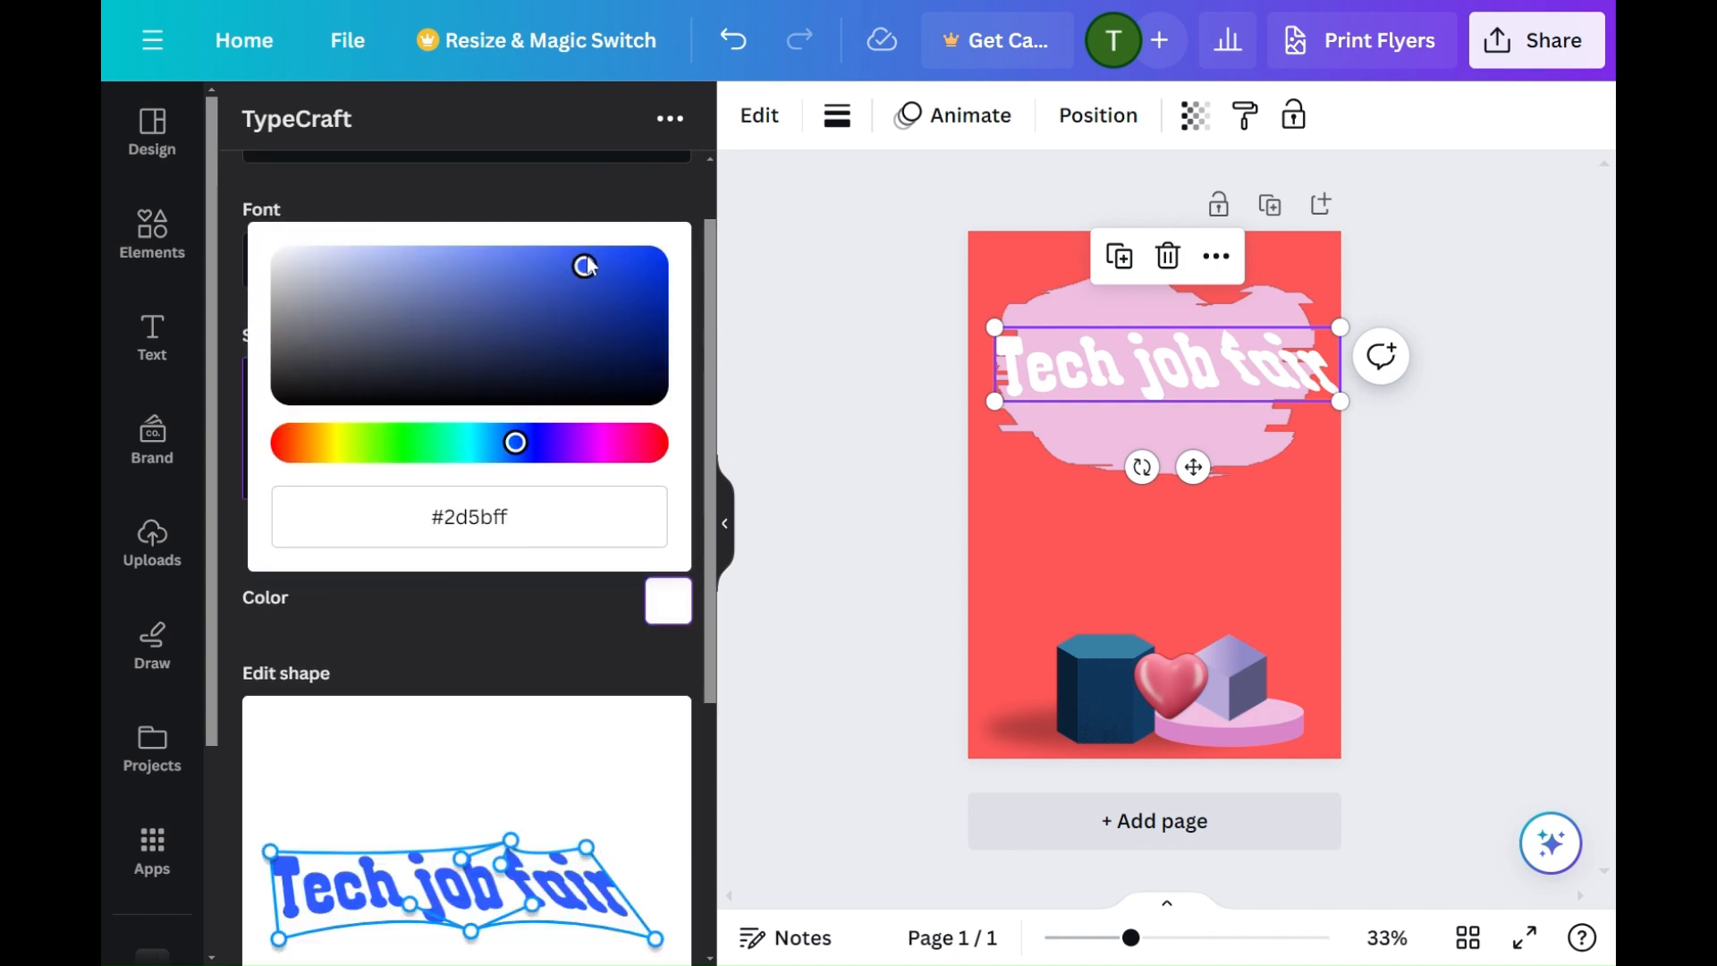
scroll(686, 754, down, 5)
click(560, 872)
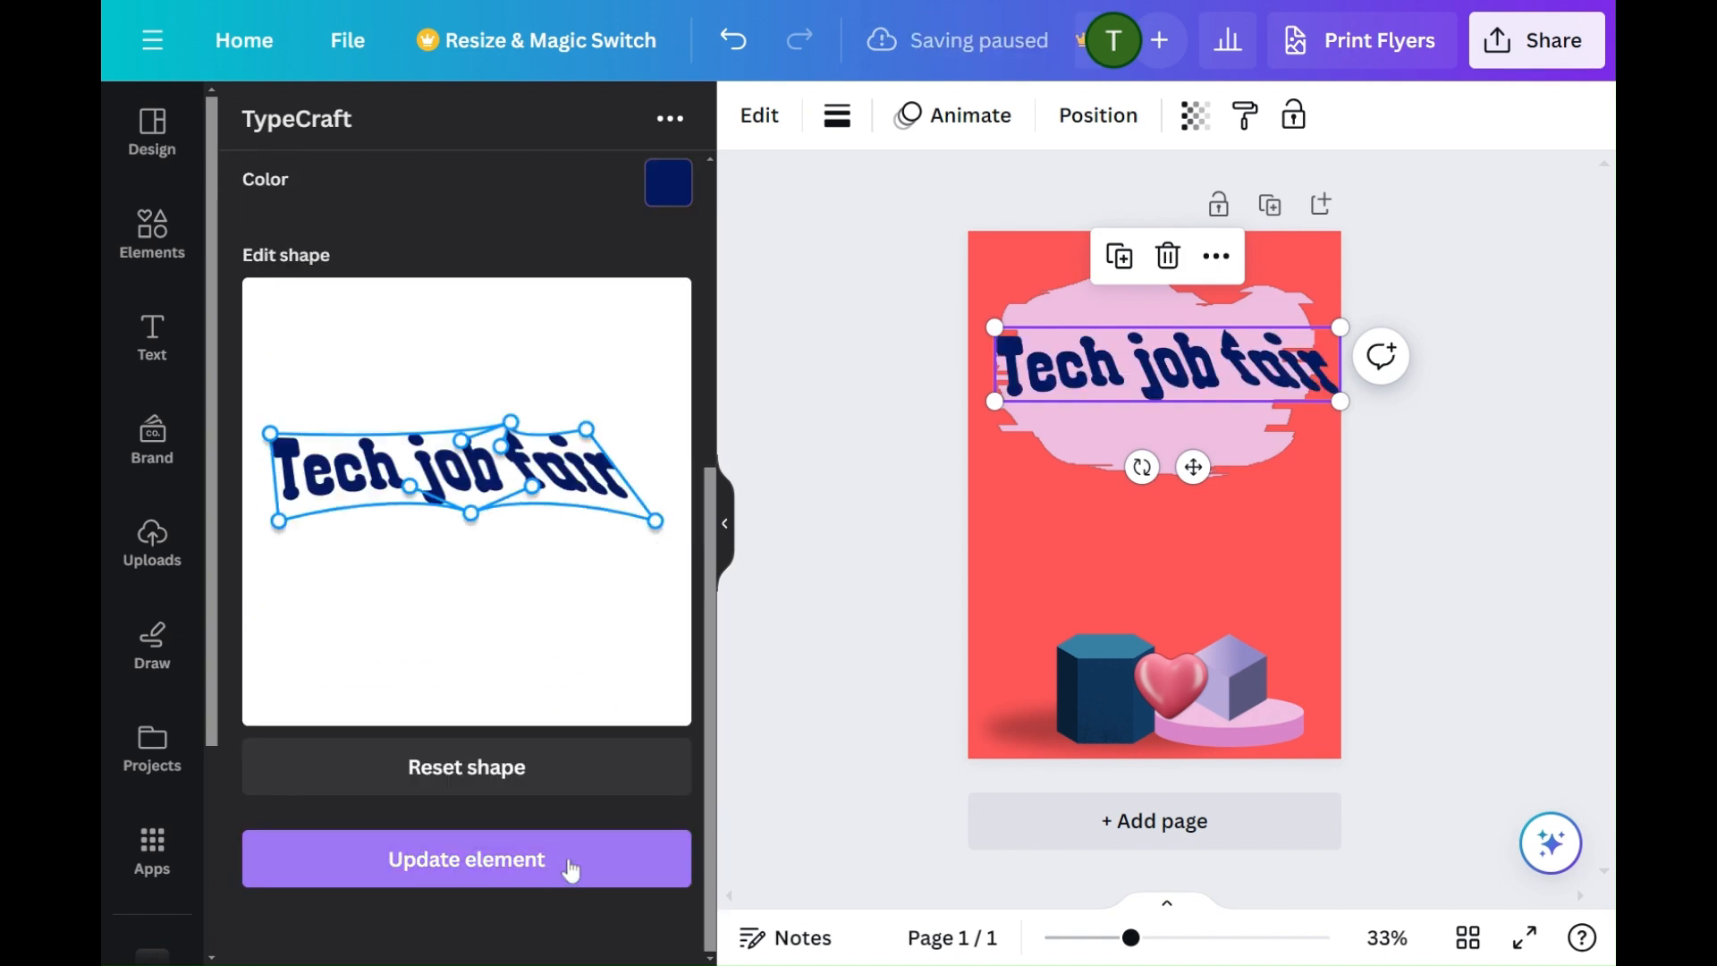
Step: Reshape the end of the lettering so "fair" stands upright, update the element and center it on the page
drag(656, 516, 621, 517)
drag(586, 429, 629, 406)
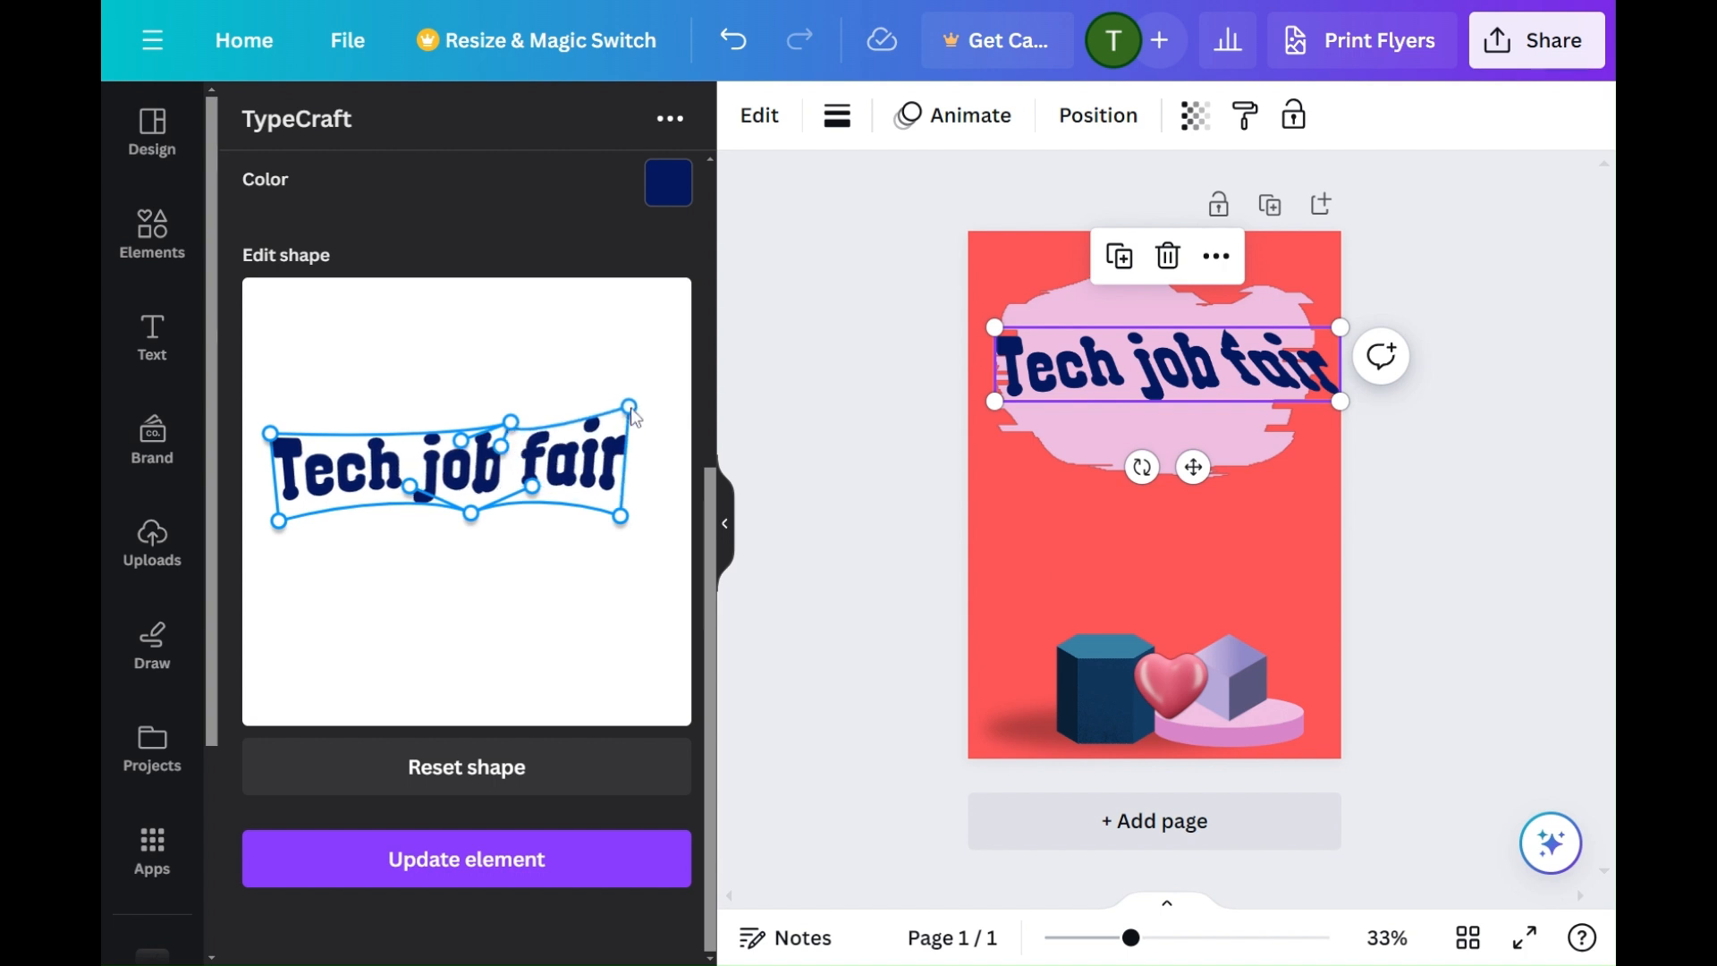
click(528, 858)
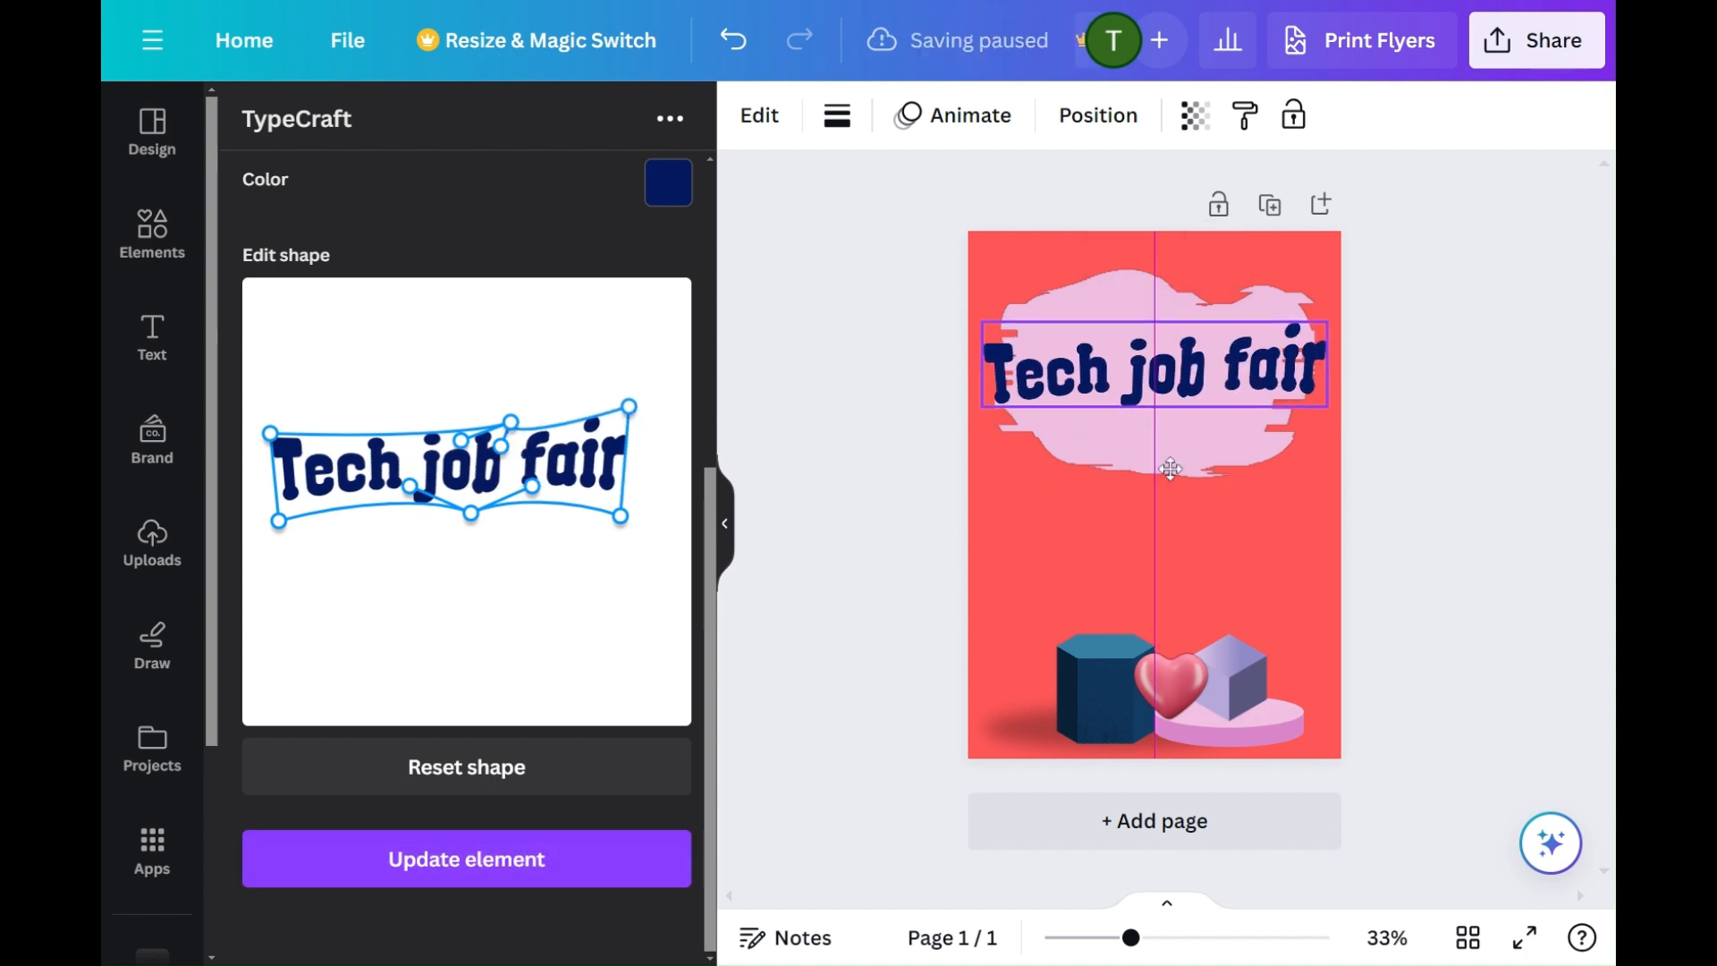
click(810, 317)
Step: Search the graphics for "element", add a white dot grid at the page's upper-left corner and send it backward
click(152, 231)
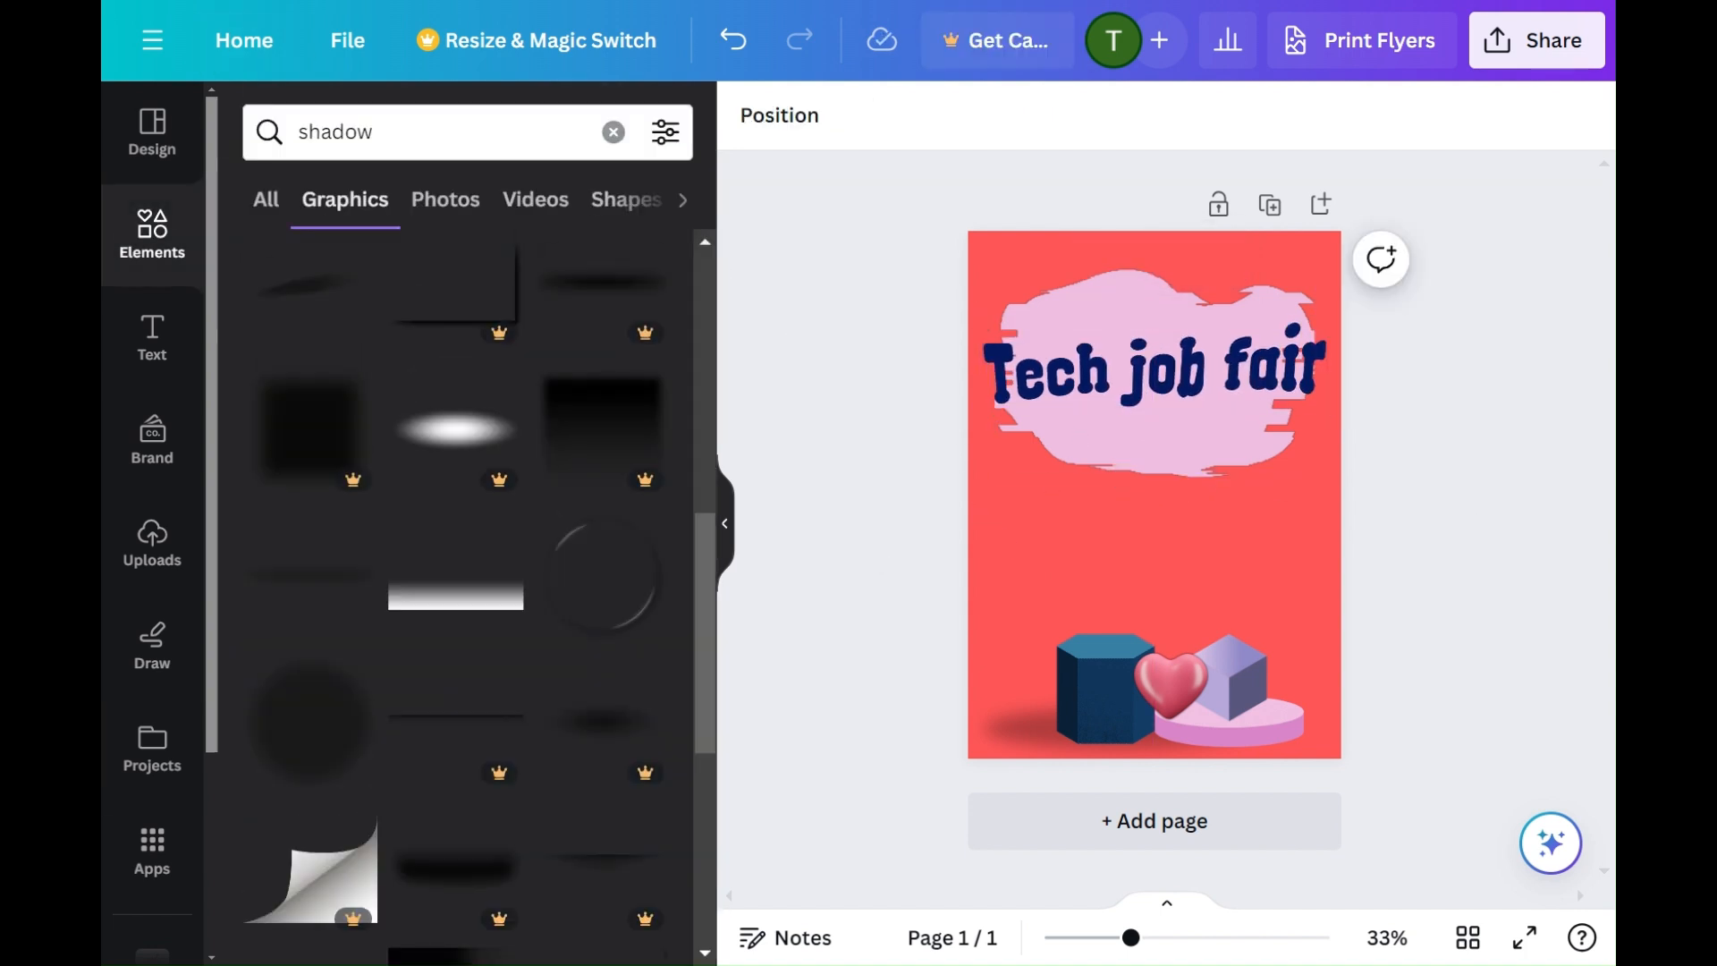
click(610, 132)
text(element)
key(Return)
click(351, 203)
click(558, 654)
drag(1122, 485, 948, 256)
click(1391, 115)
click(639, 202)
click(1392, 115)
Step: Add the white triple-arrow graphic and place it below the word "fair" at the pink shape's lower right
drag(710, 359, 711, 597)
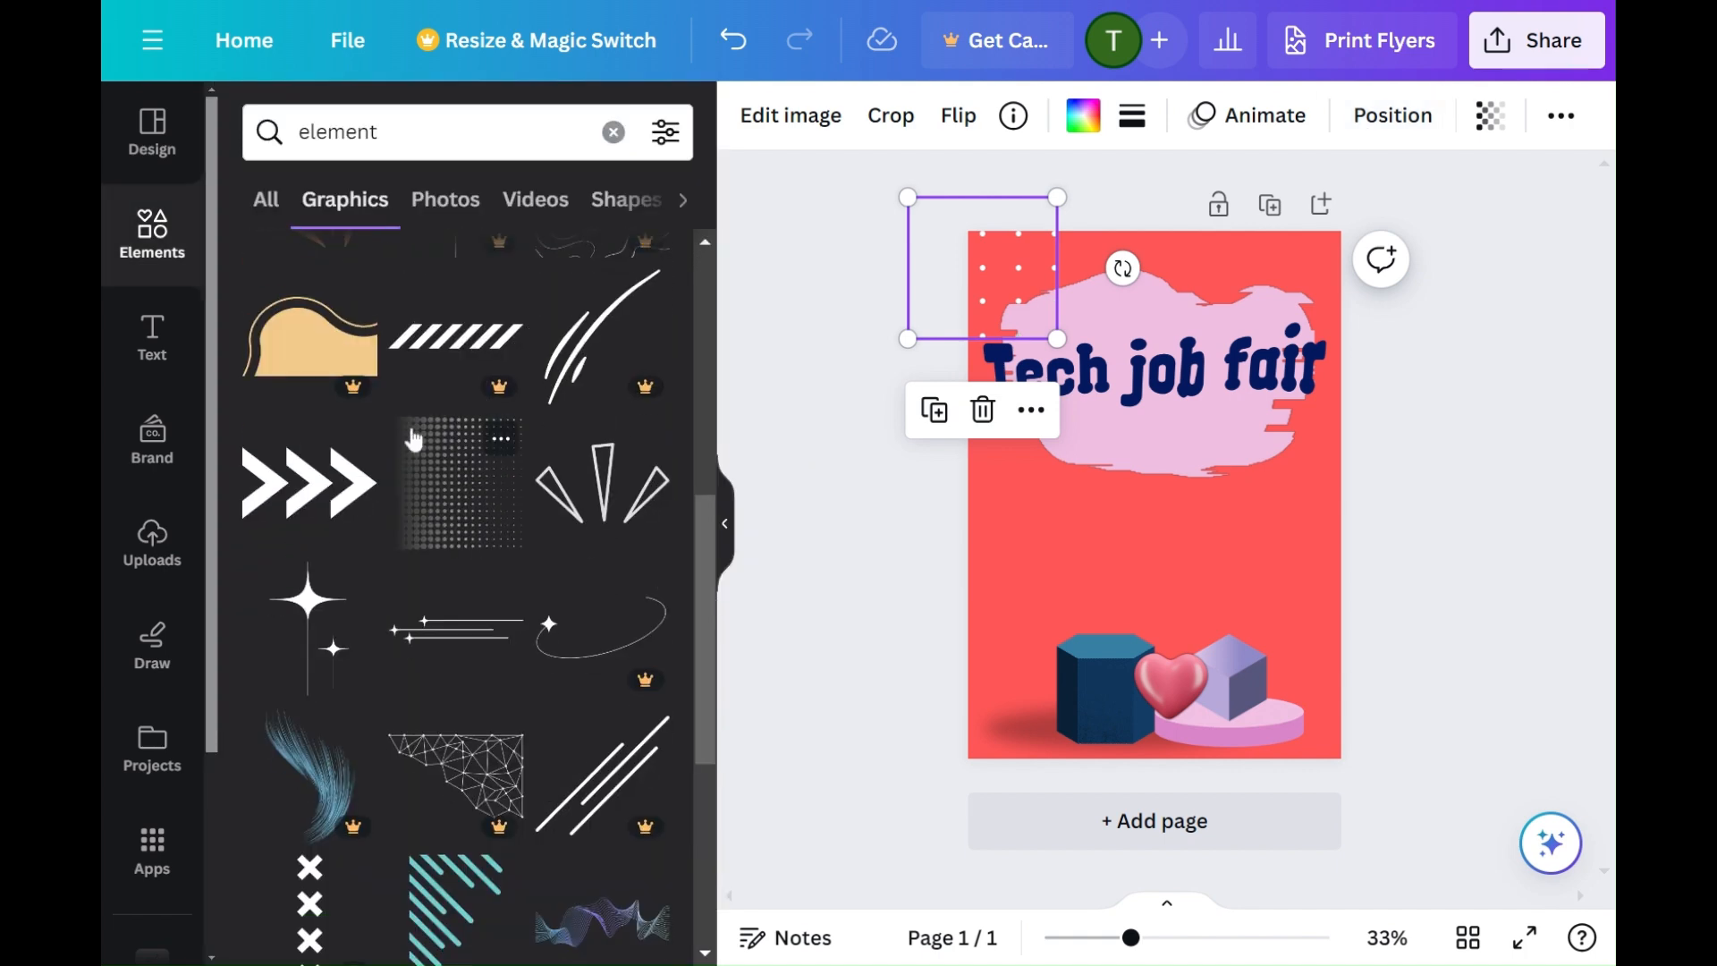
click(308, 492)
drag(1142, 499, 1245, 446)
Step: Add the sparkle lines graphic in white and move it to the page's upper-right corner
scroll(465, 581, down, 3)
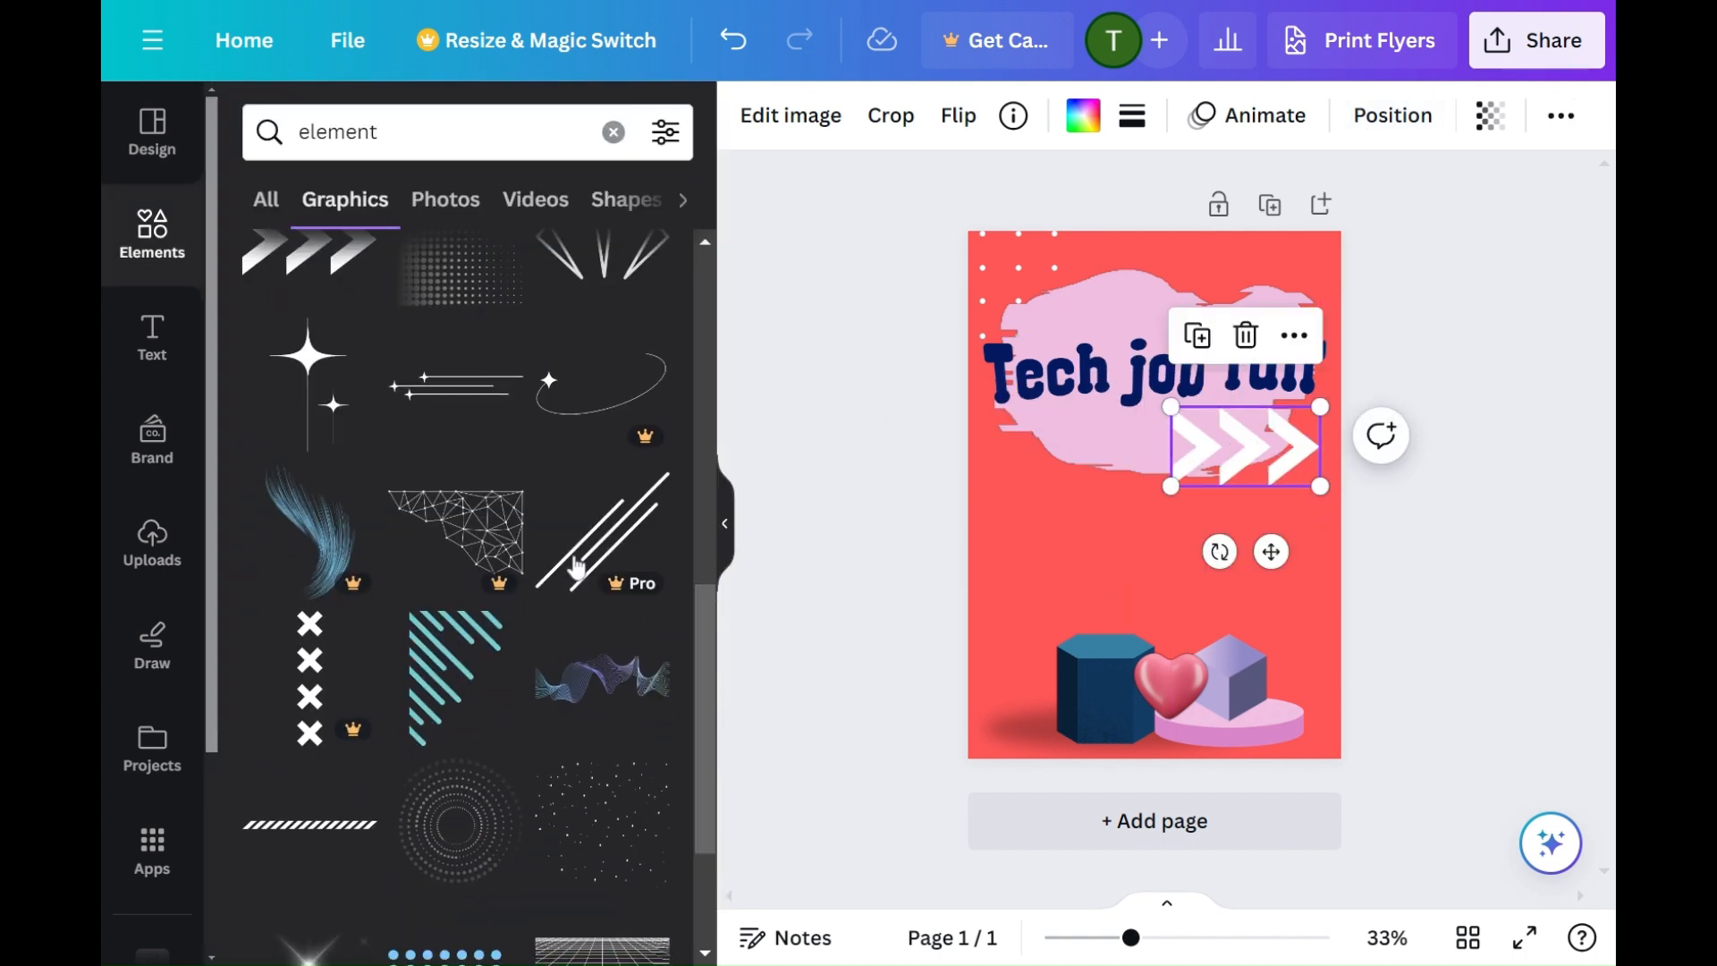
click(456, 382)
click(1083, 114)
click(490, 365)
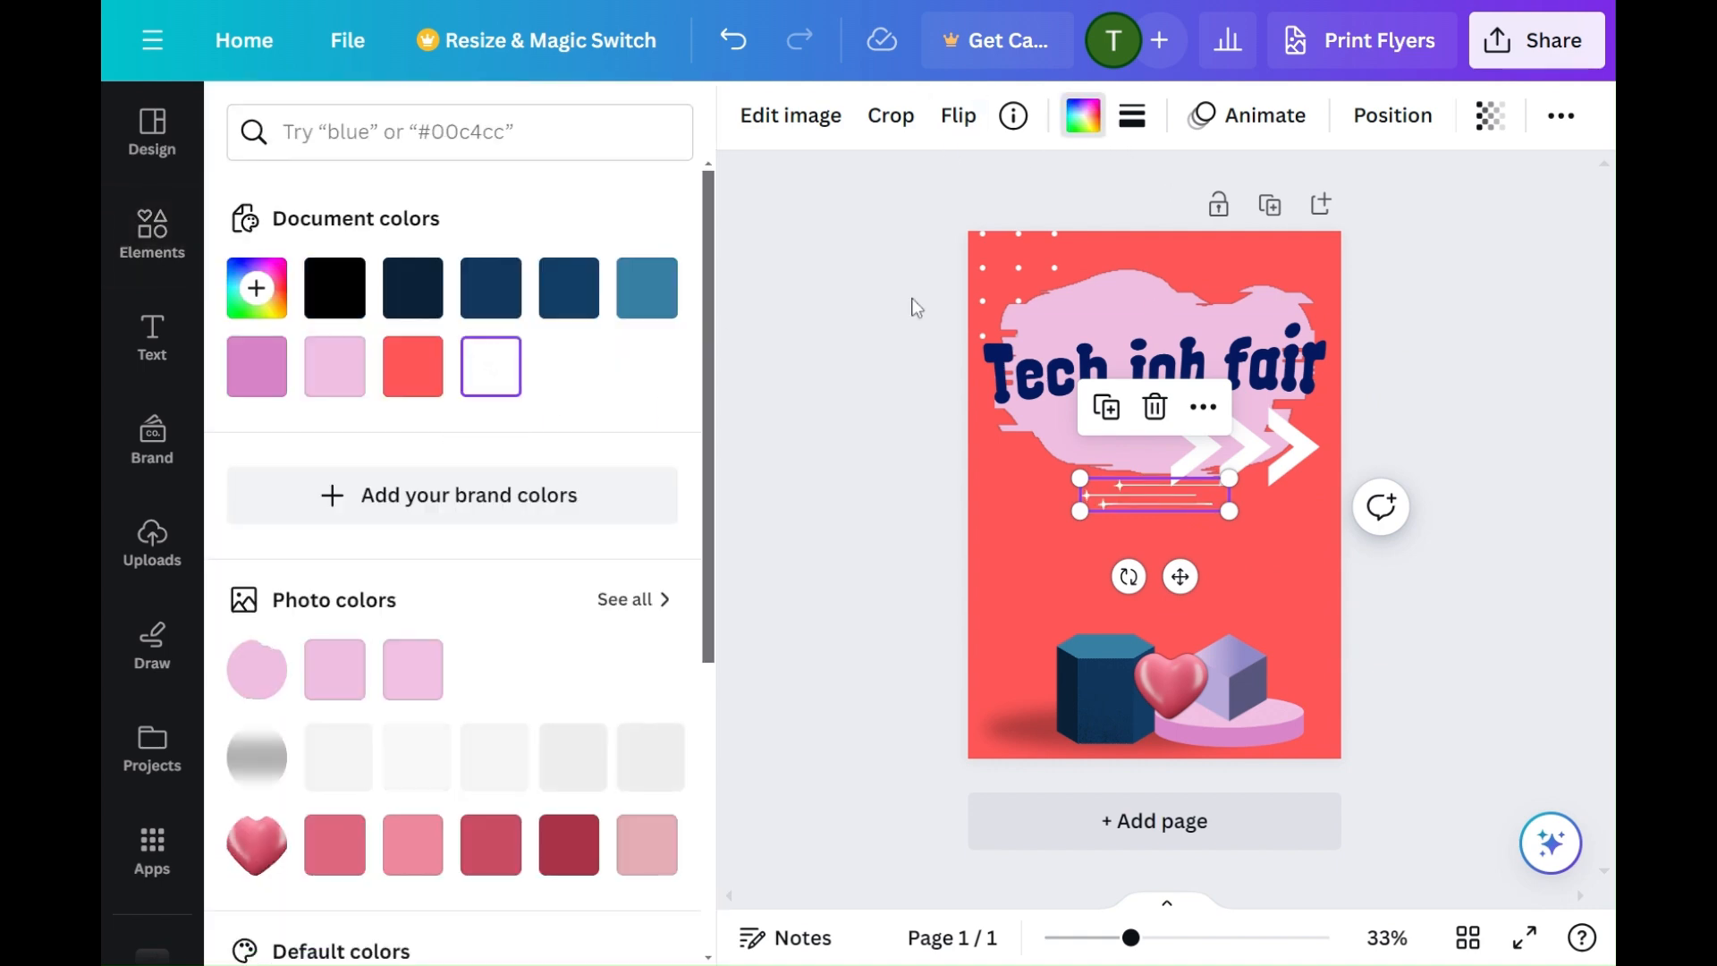
click(906, 302)
drag(1167, 500, 1307, 244)
Step: Add a pale pink confetti-dot graphic and place it partly off the page's left edge, above the 3D shapes
drag(704, 594, 719, 843)
drag(704, 718, 699, 930)
click(595, 563)
drag(1112, 505, 939, 521)
drag(1056, 576, 1076, 592)
Step: Search the graphics for "bhoom" and add a white speech bubble just below the pink shape
click(613, 131)
text(bhoom)
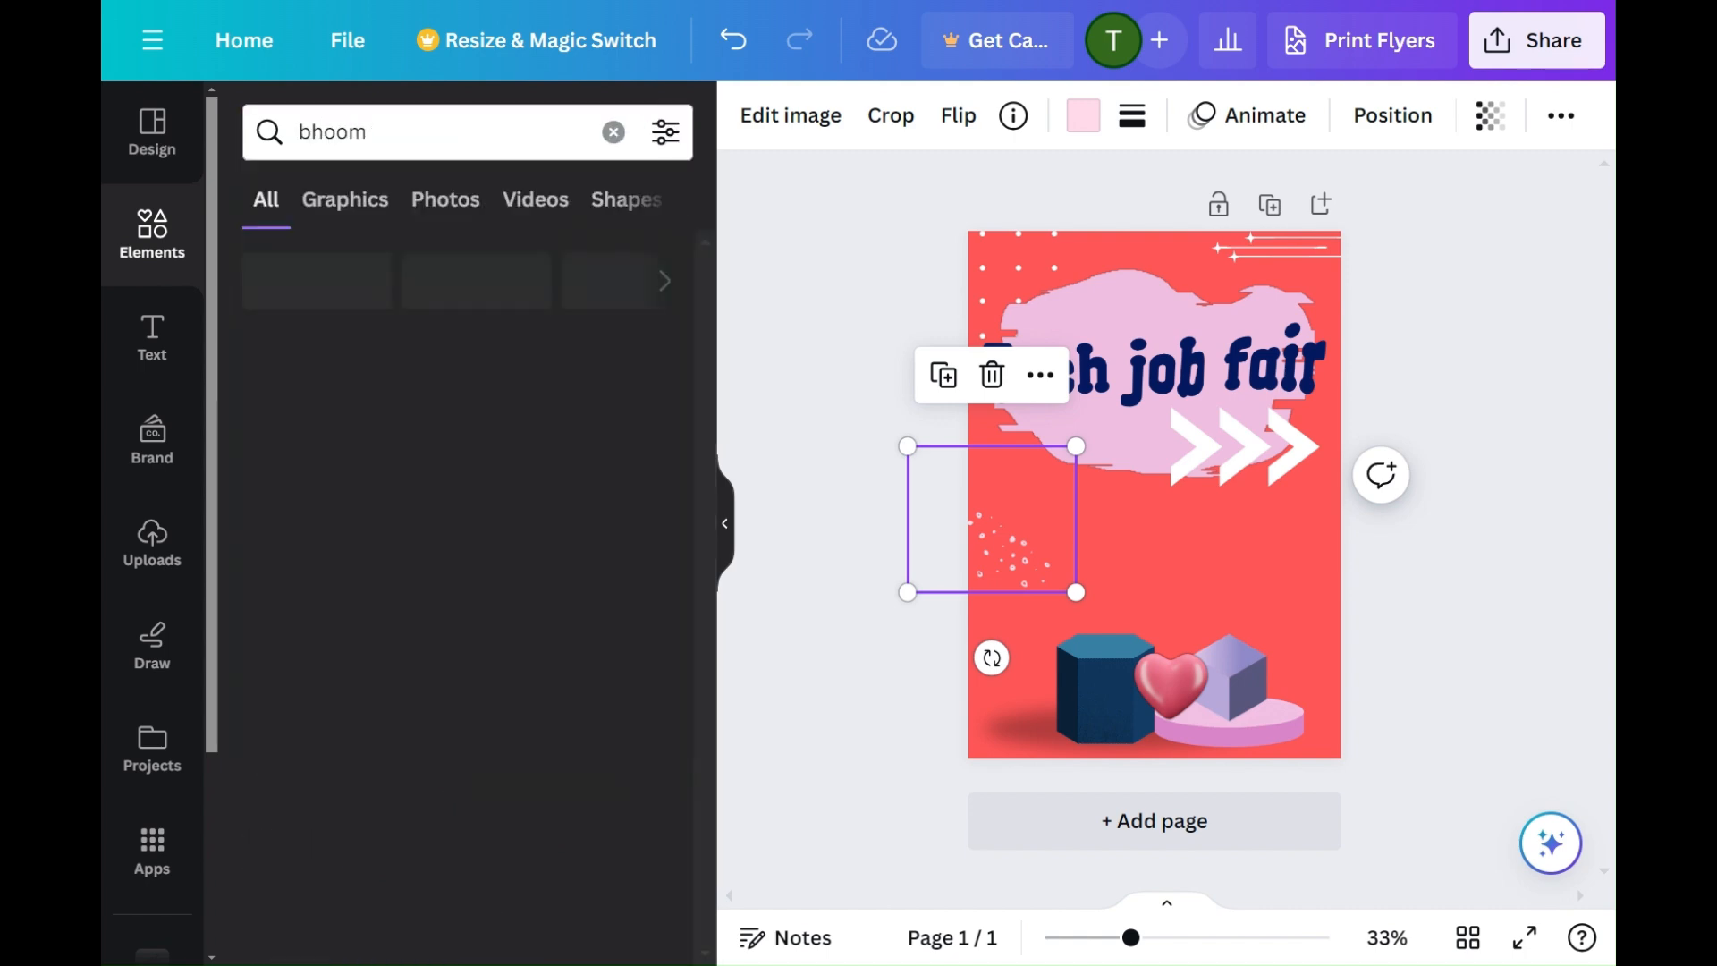
click(341, 211)
drag(705, 566, 732, 953)
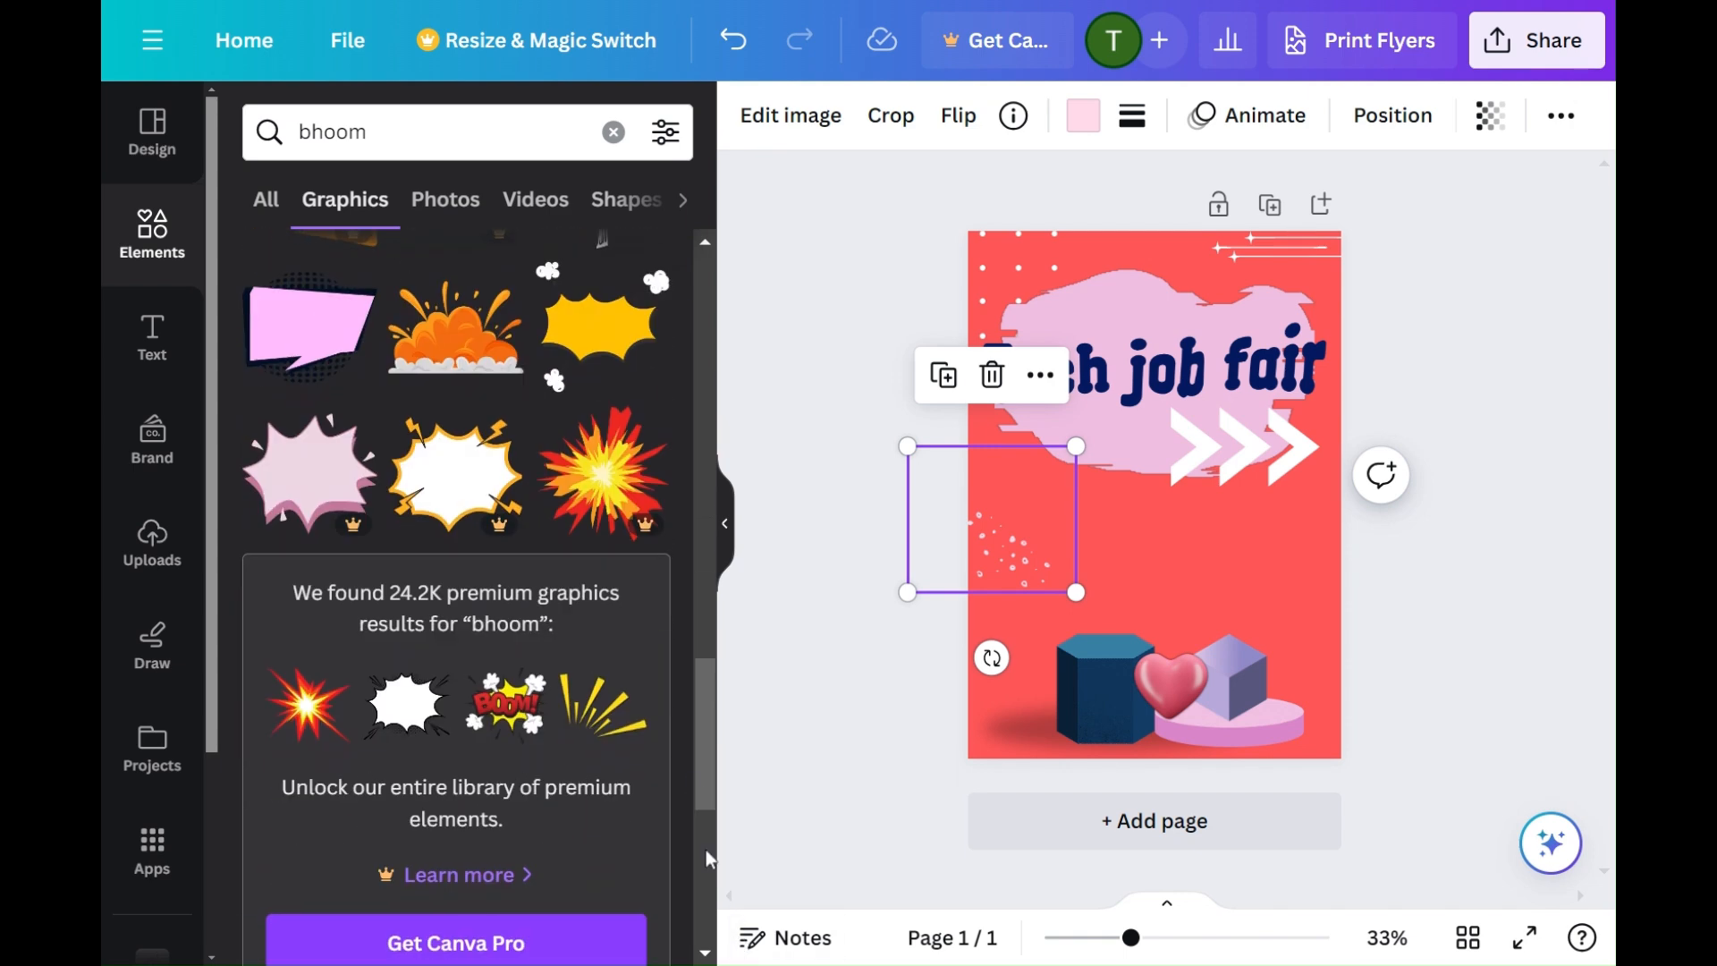
scroll(662, 715, down, 5)
drag(707, 706, 720, 743)
click(610, 540)
mouse_move(1130, 496)
mouse_down()
mouse_move(1055, 493)
mouse_move(1095, 494)
mouse_up()
Step: Add a brown round blob graphic at the page's lower-left corner and layer it behind the blue hexagonal prism
drag(709, 667, 713, 931)
click(280, 453)
drag(1202, 517, 1053, 769)
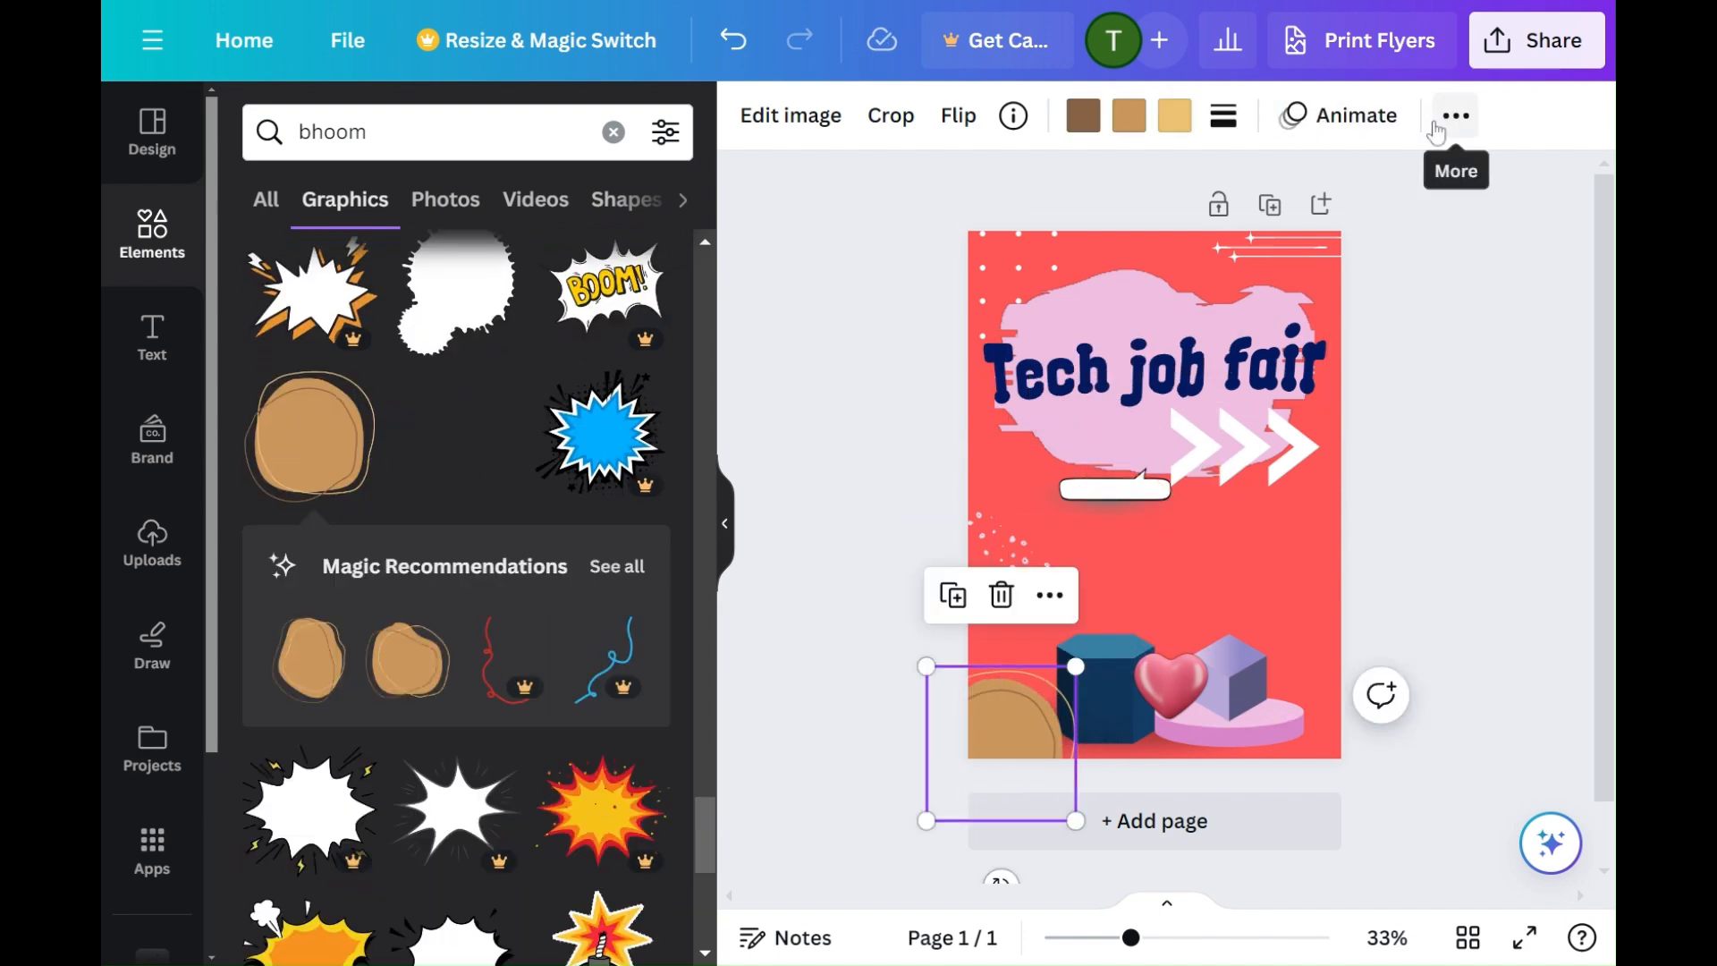
click(1456, 114)
click(1246, 180)
click(787, 315)
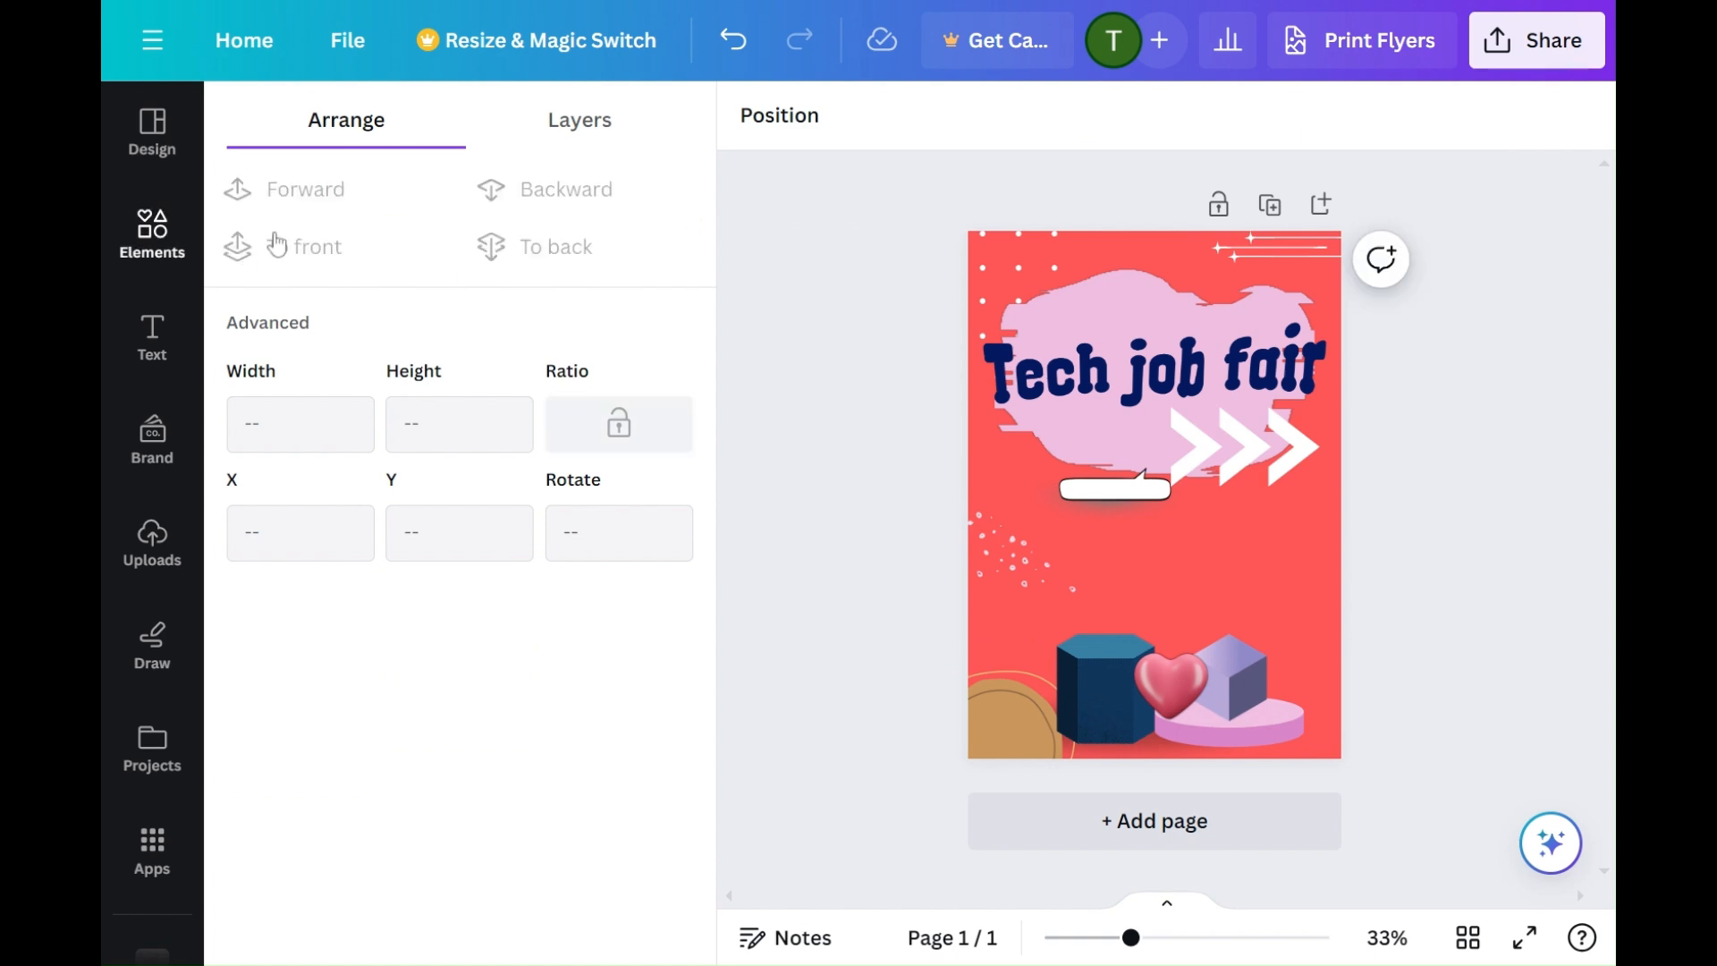
Step: Search the graphics for "decoration" and add the pastel three-star graphic to the flyer
click(152, 234)
click(402, 131)
text(decorat)
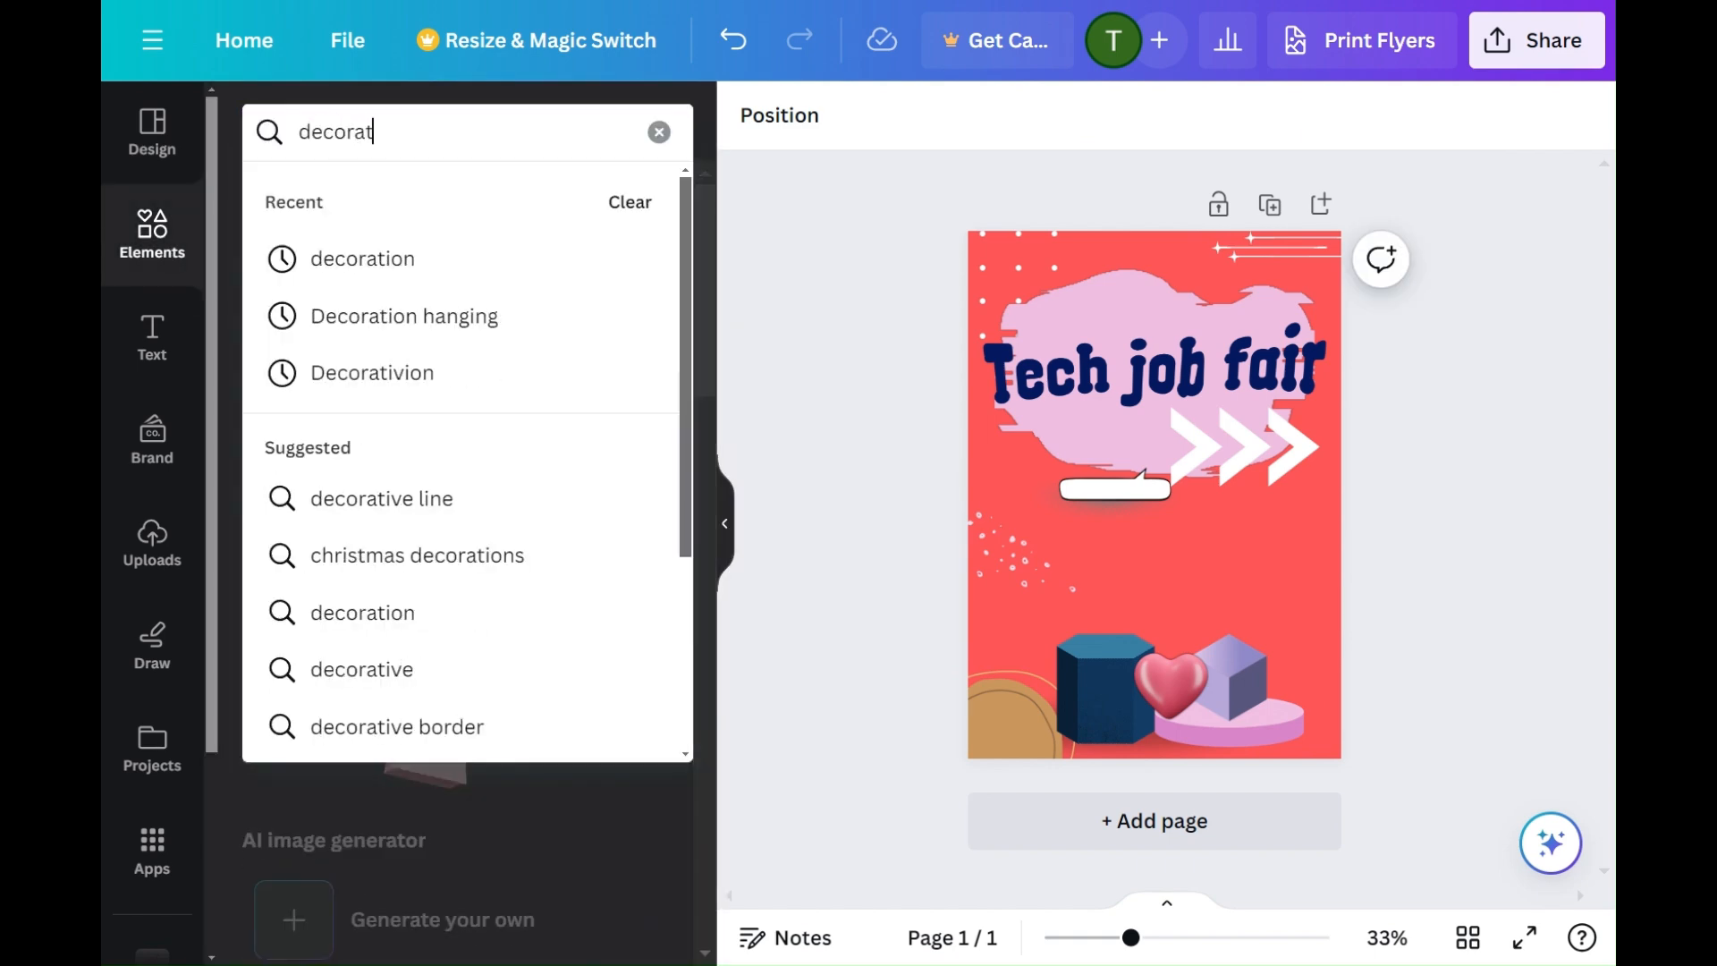
click(363, 259)
click(345, 199)
scroll(695, 555, down, 10)
click(347, 650)
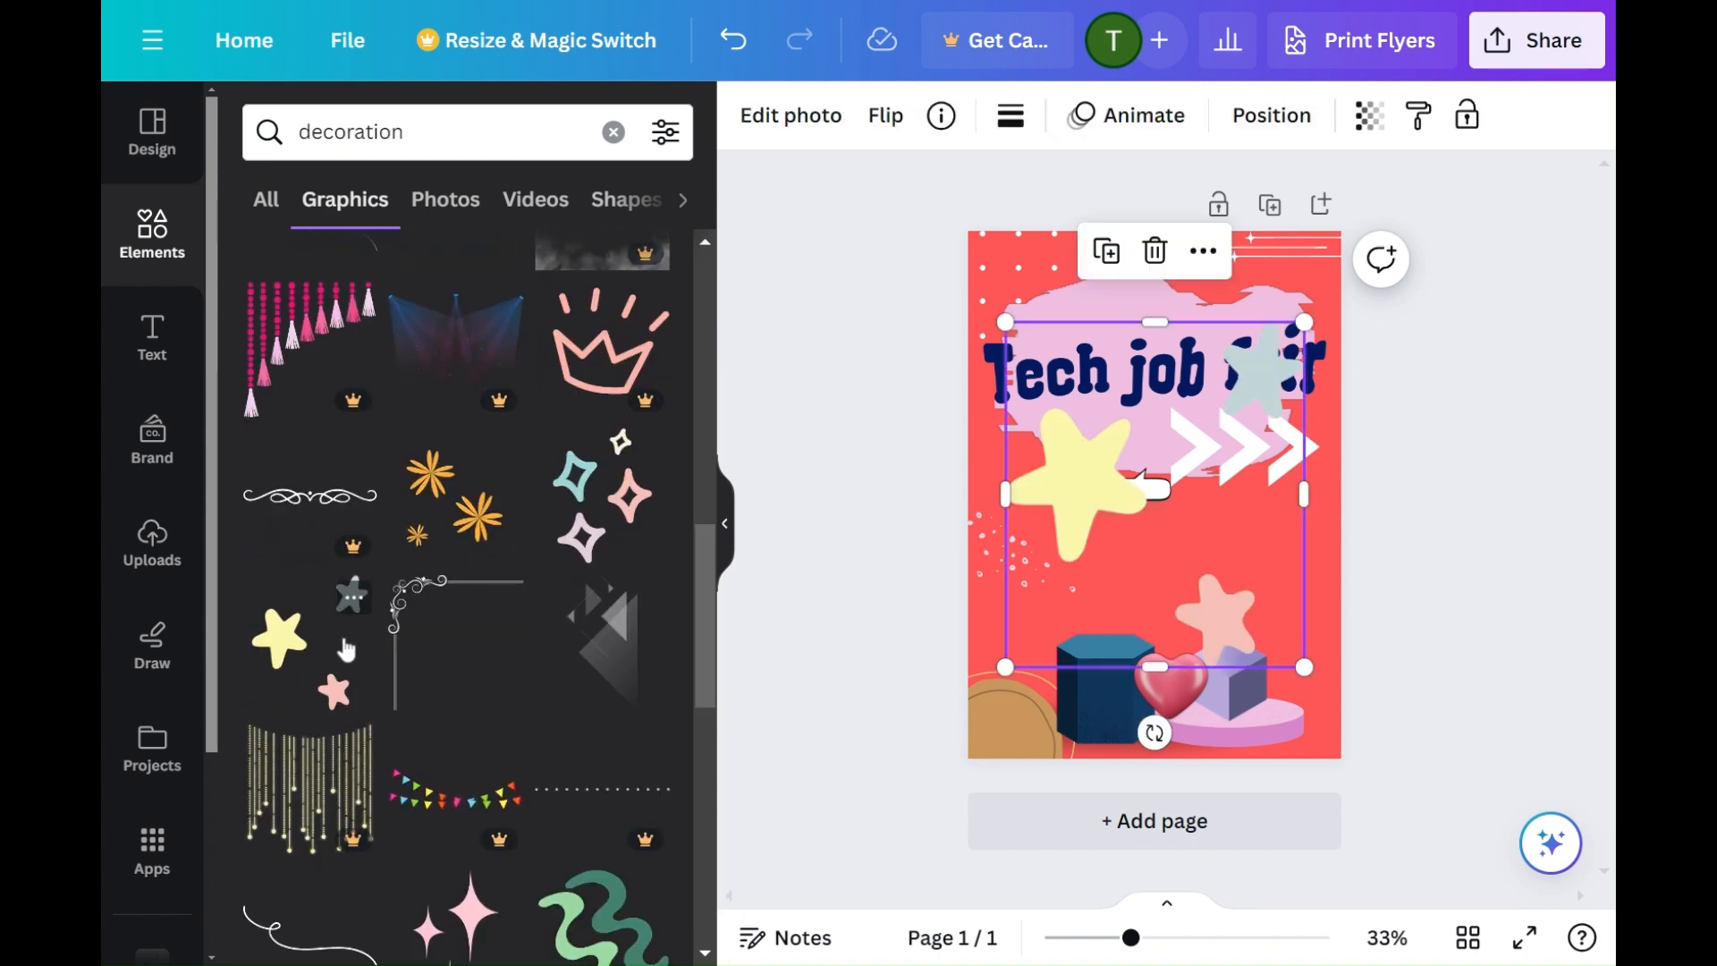
Step: Shrink the three-star graphic and move it to the lower-right corner so the yellow star overlaps the cube
drag(1211, 560, 1309, 655)
drag(1402, 763, 1230, 564)
drag(1188, 516, 1320, 731)
click(1468, 464)
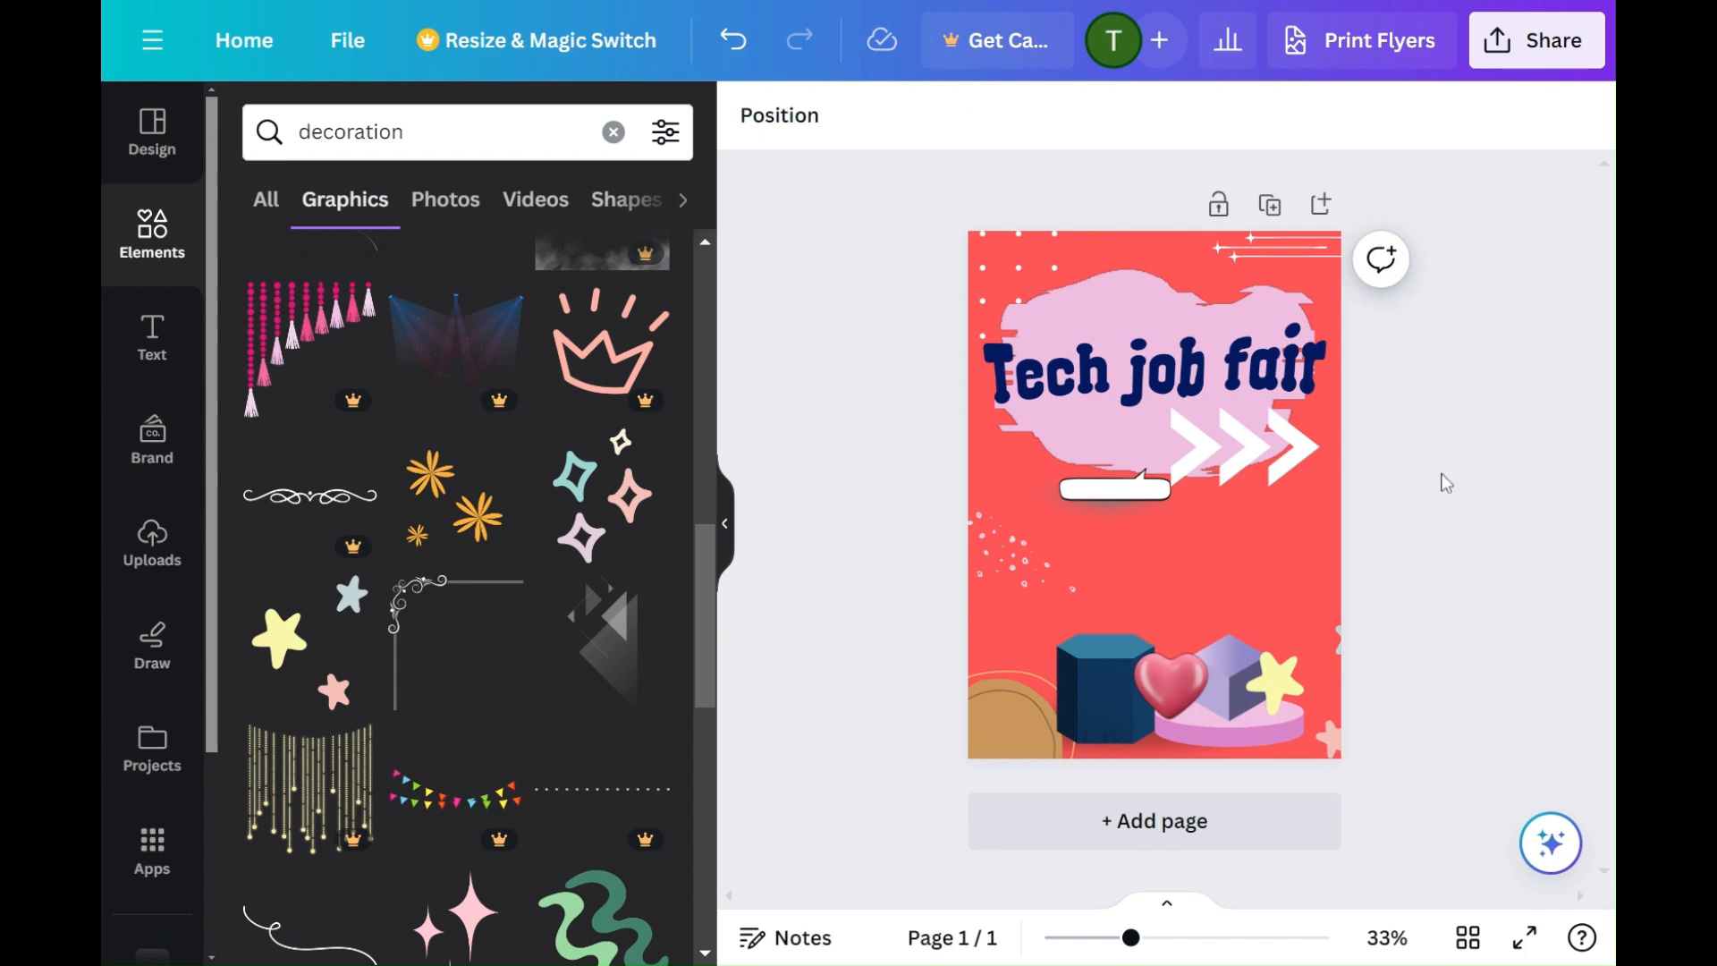
Step: Enlarge the blue hexagonal prism slightly, shift it left, and lower the heart to its base
click(1115, 667)
drag(1114, 667, 1196, 563)
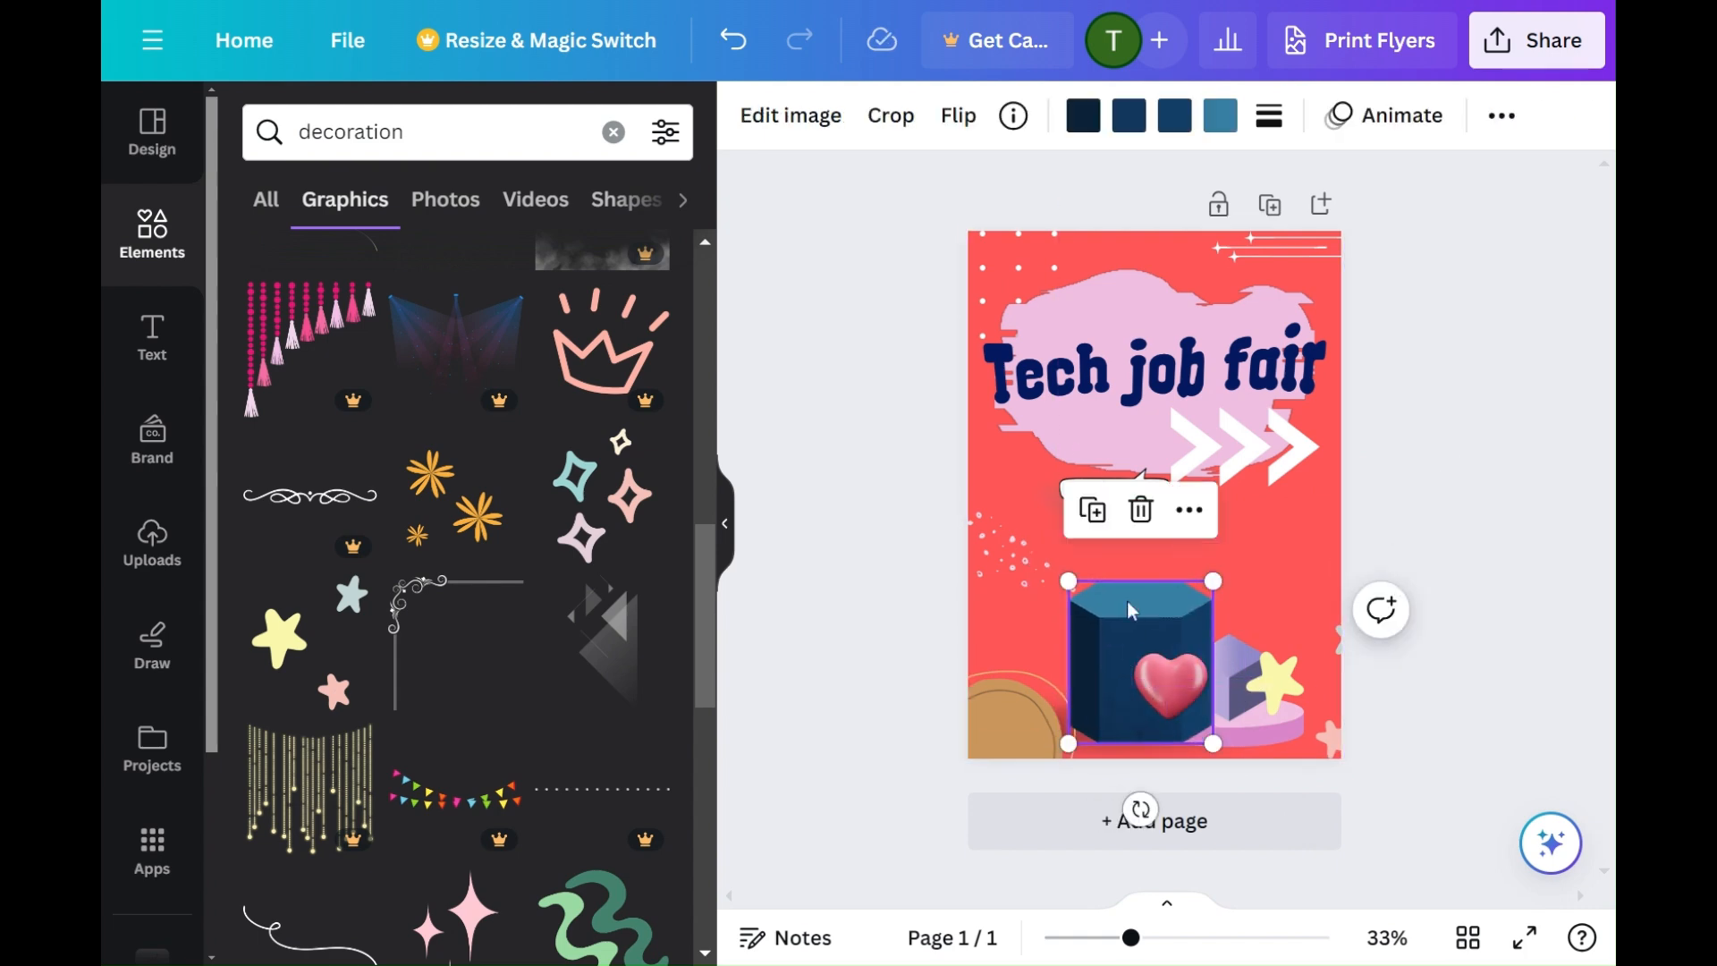
drag(1128, 611, 1095, 619)
mouse_move(1179, 752)
mouse_down()
mouse_move(1121, 716)
mouse_move(1155, 752)
mouse_up()
click(1167, 711)
click(1420, 536)
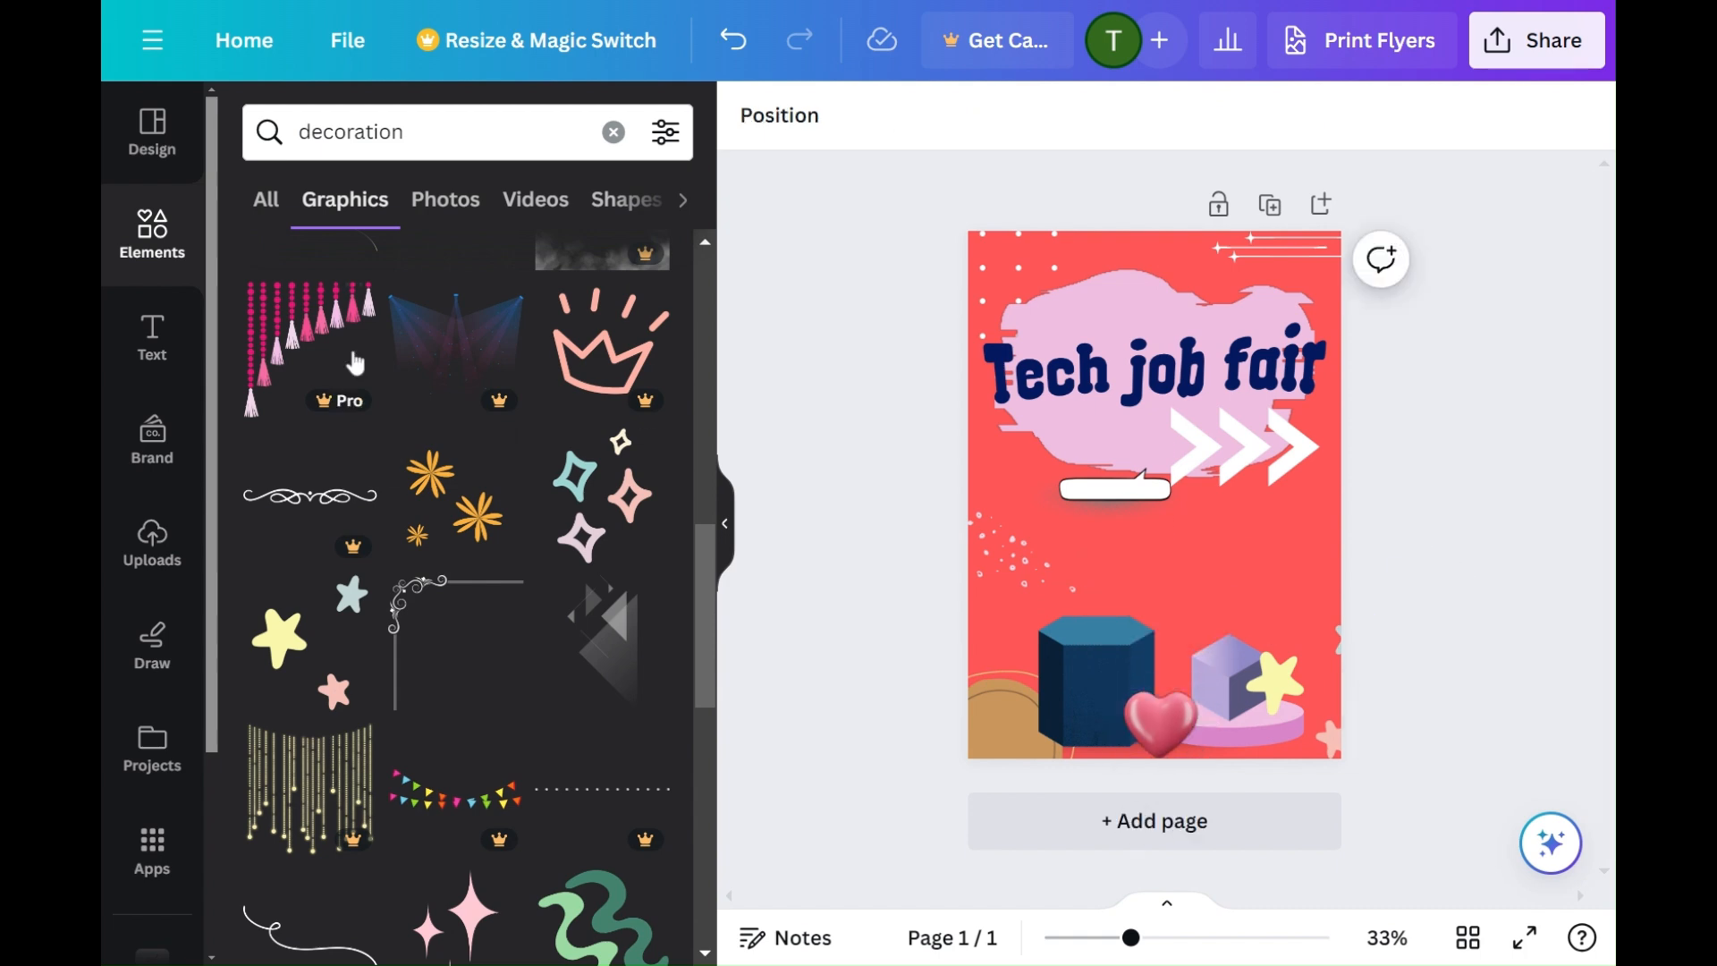
Step: Add a subheading reading "Details", shrink it to size 26.3 and fit it inside the white speech bubble
click(152, 336)
click(368, 530)
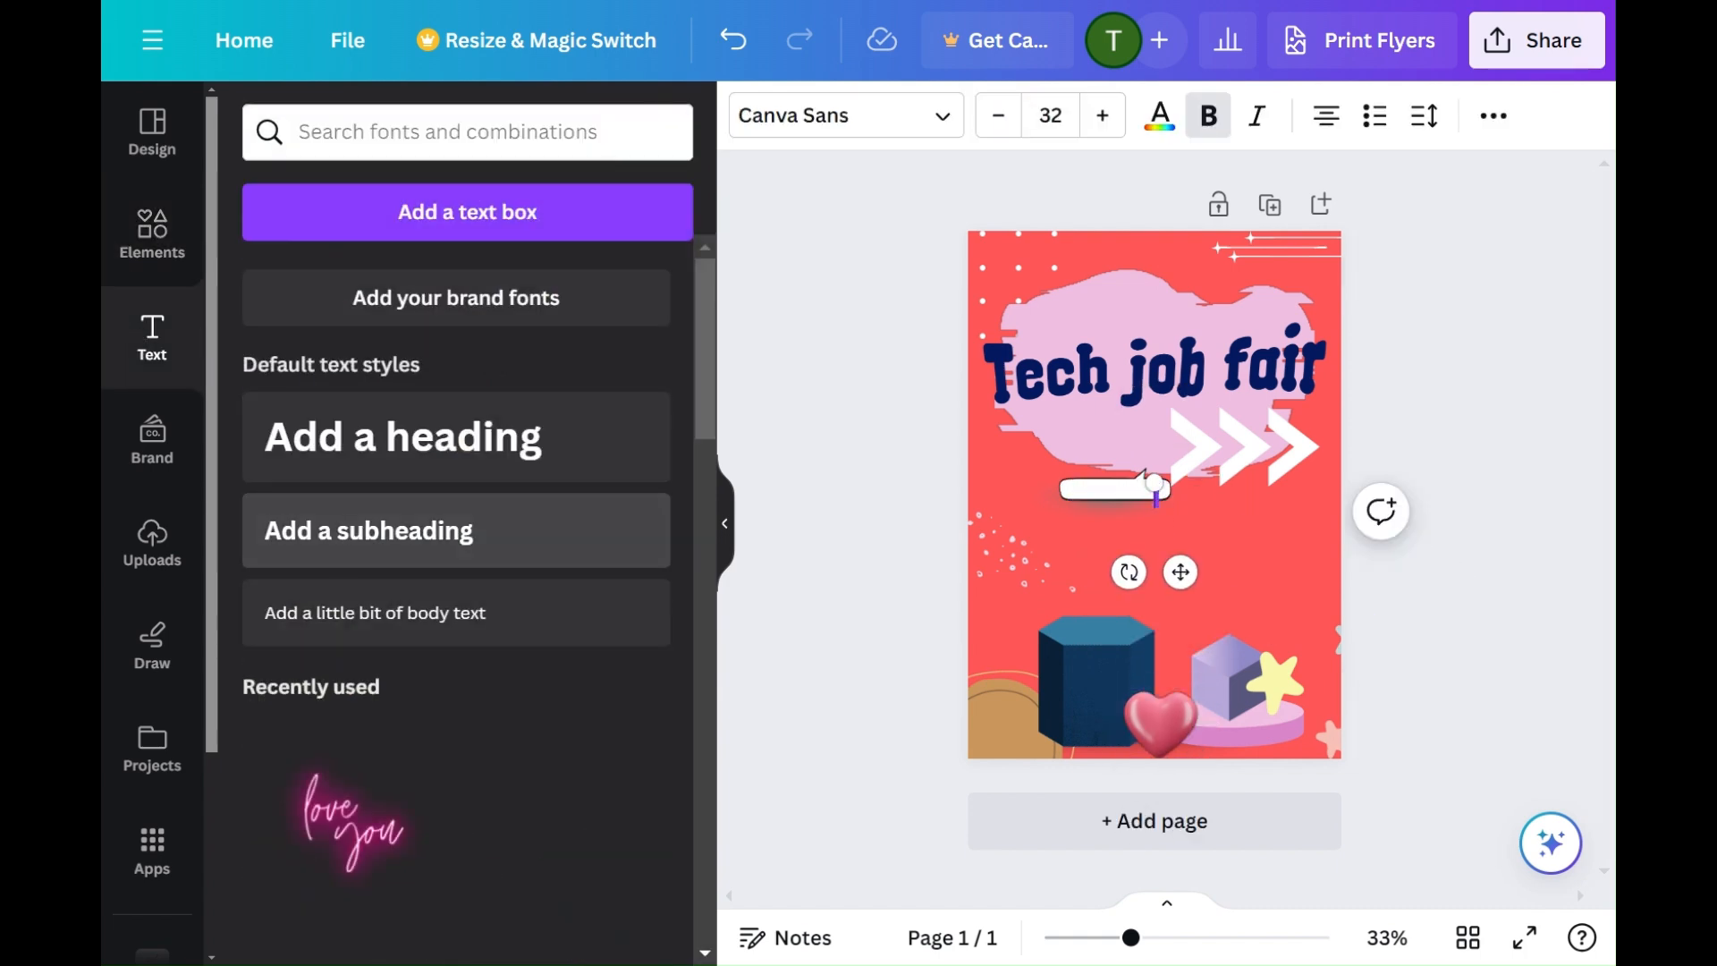
click(1160, 115)
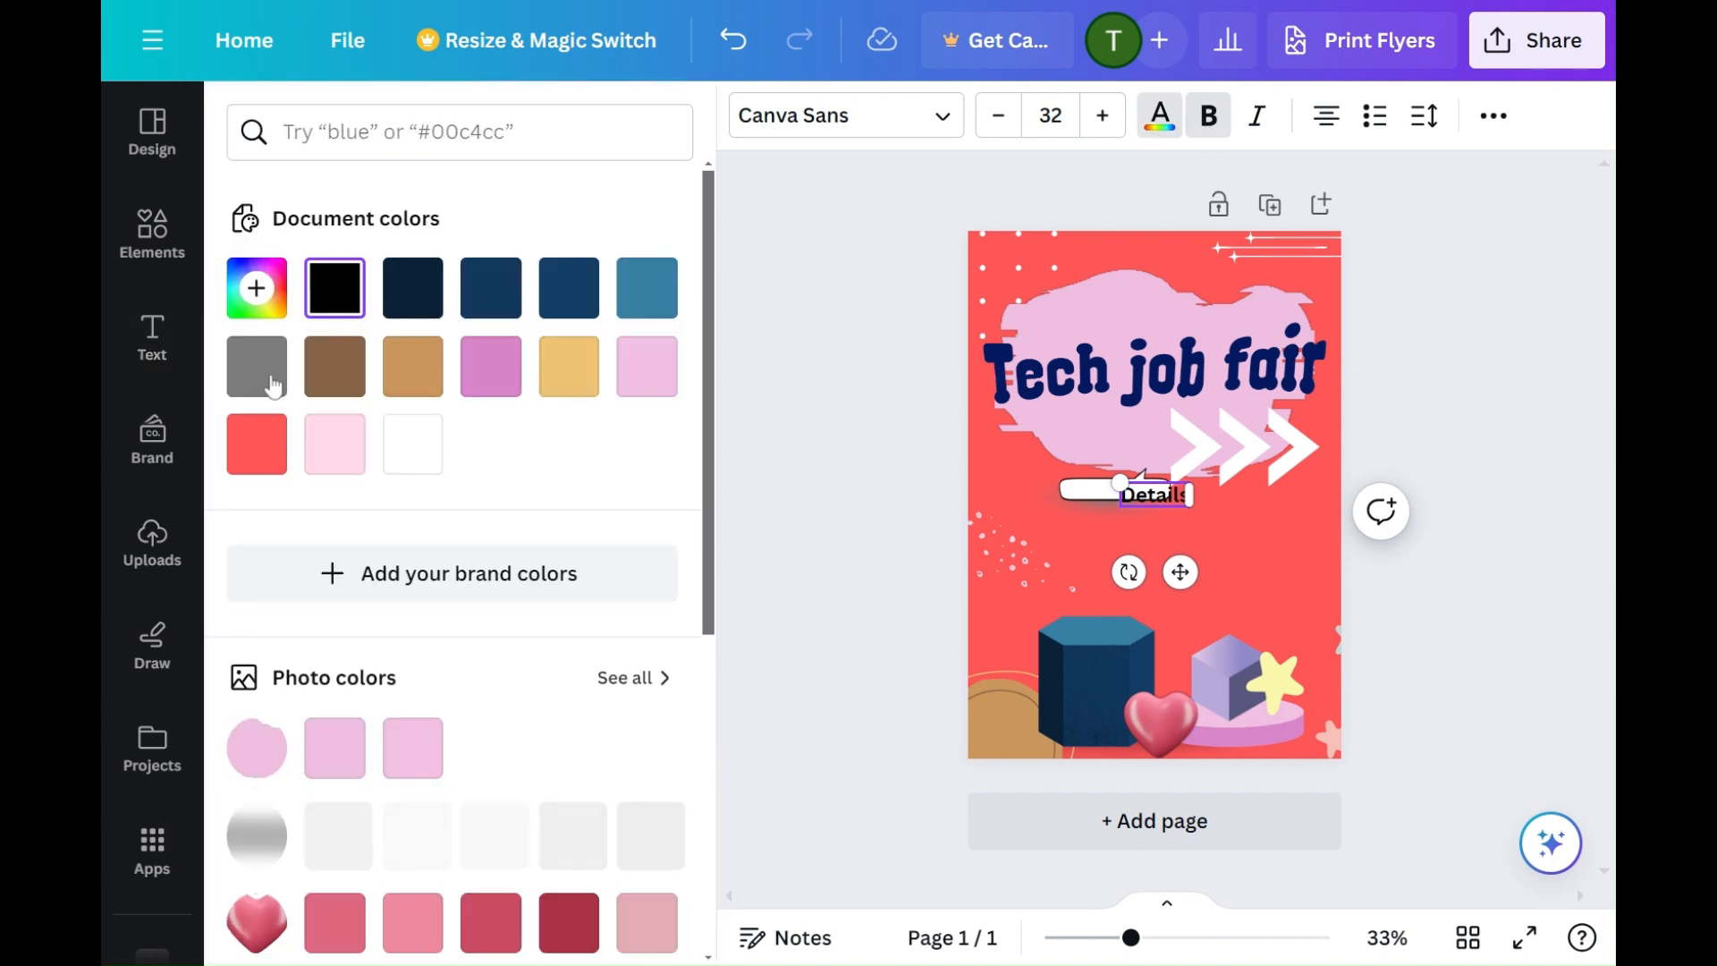
drag(1113, 478, 1110, 475)
drag(1181, 572, 1143, 572)
drag(1081, 478, 1096, 482)
mouse_move(1146, 567)
mouse_down()
mouse_move(1123, 560)
mouse_move(1138, 563)
mouse_up()
Step: Add a subheading reading "Sunday February 25th 12:00 to 6:00 PM" and widen its box to three lines
click(161, 349)
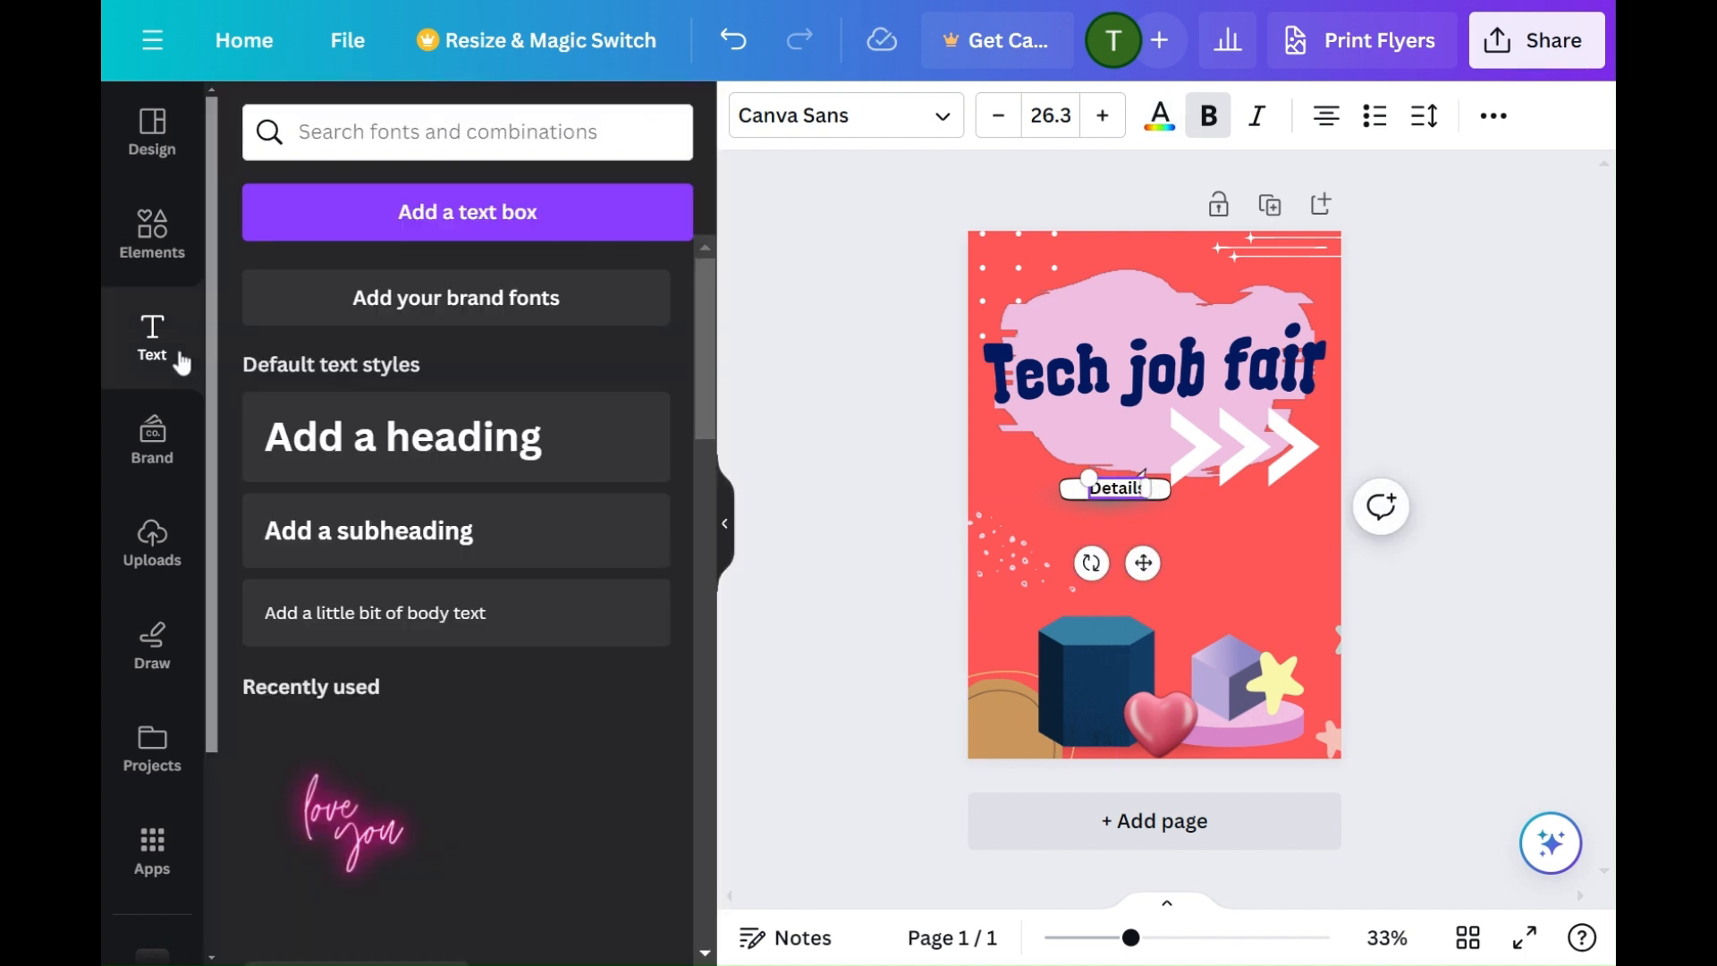
click(369, 530)
text(Sunday)
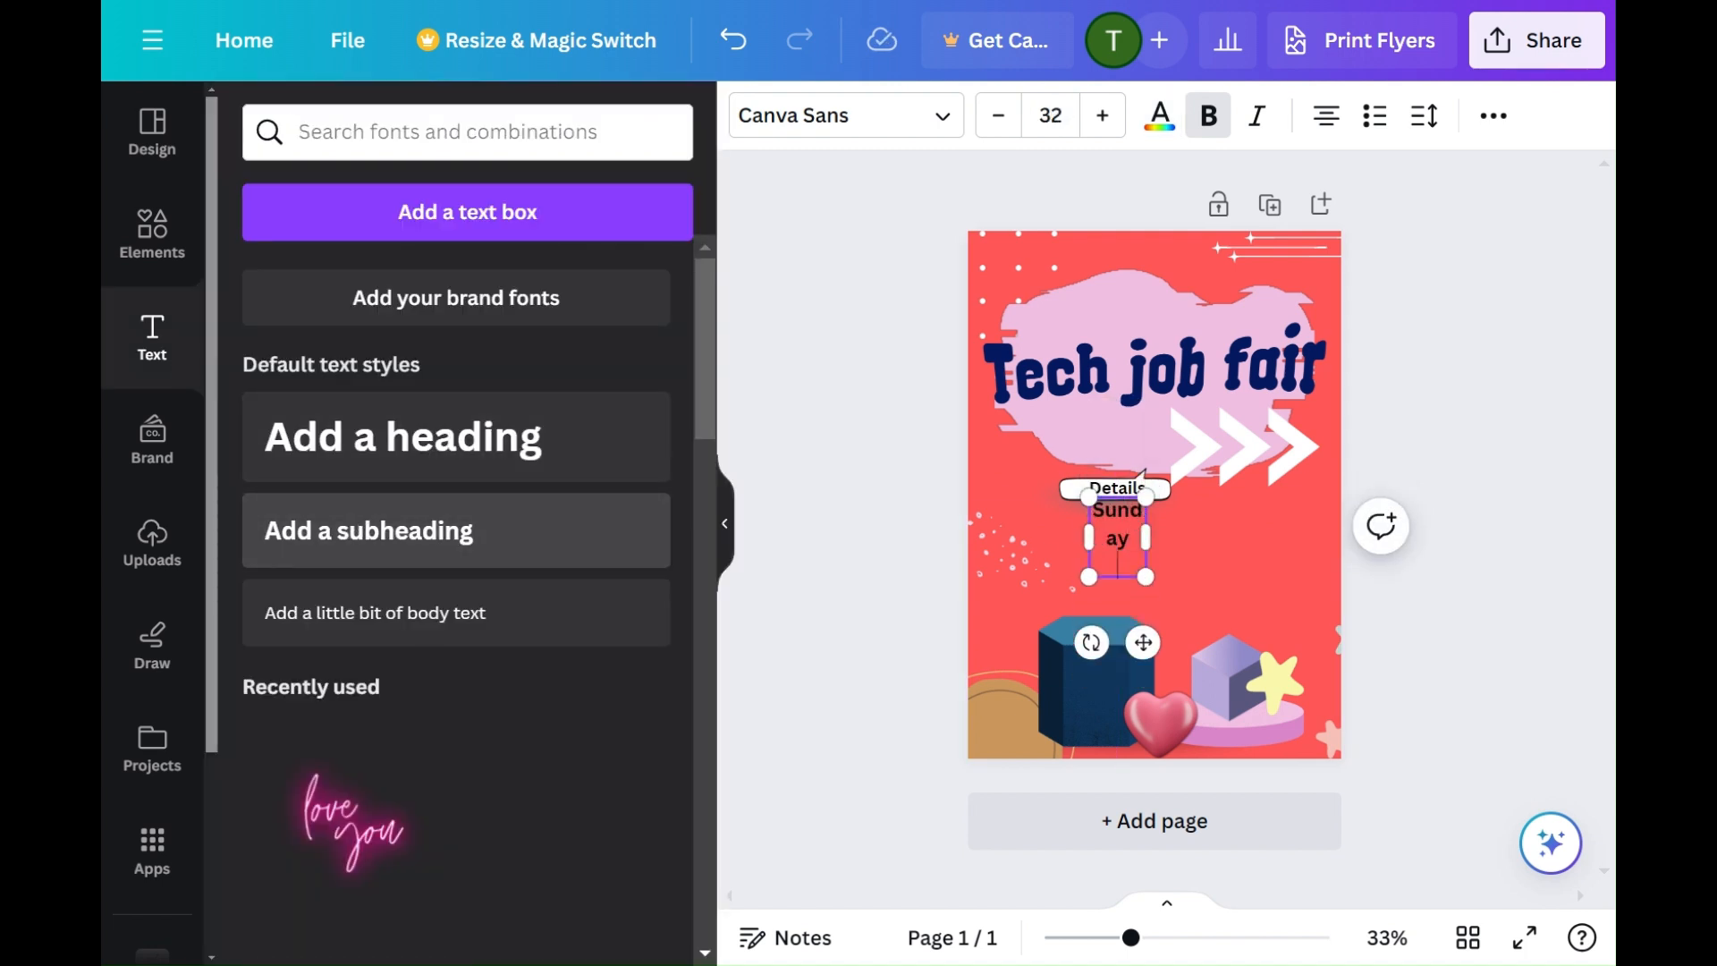
text( February)
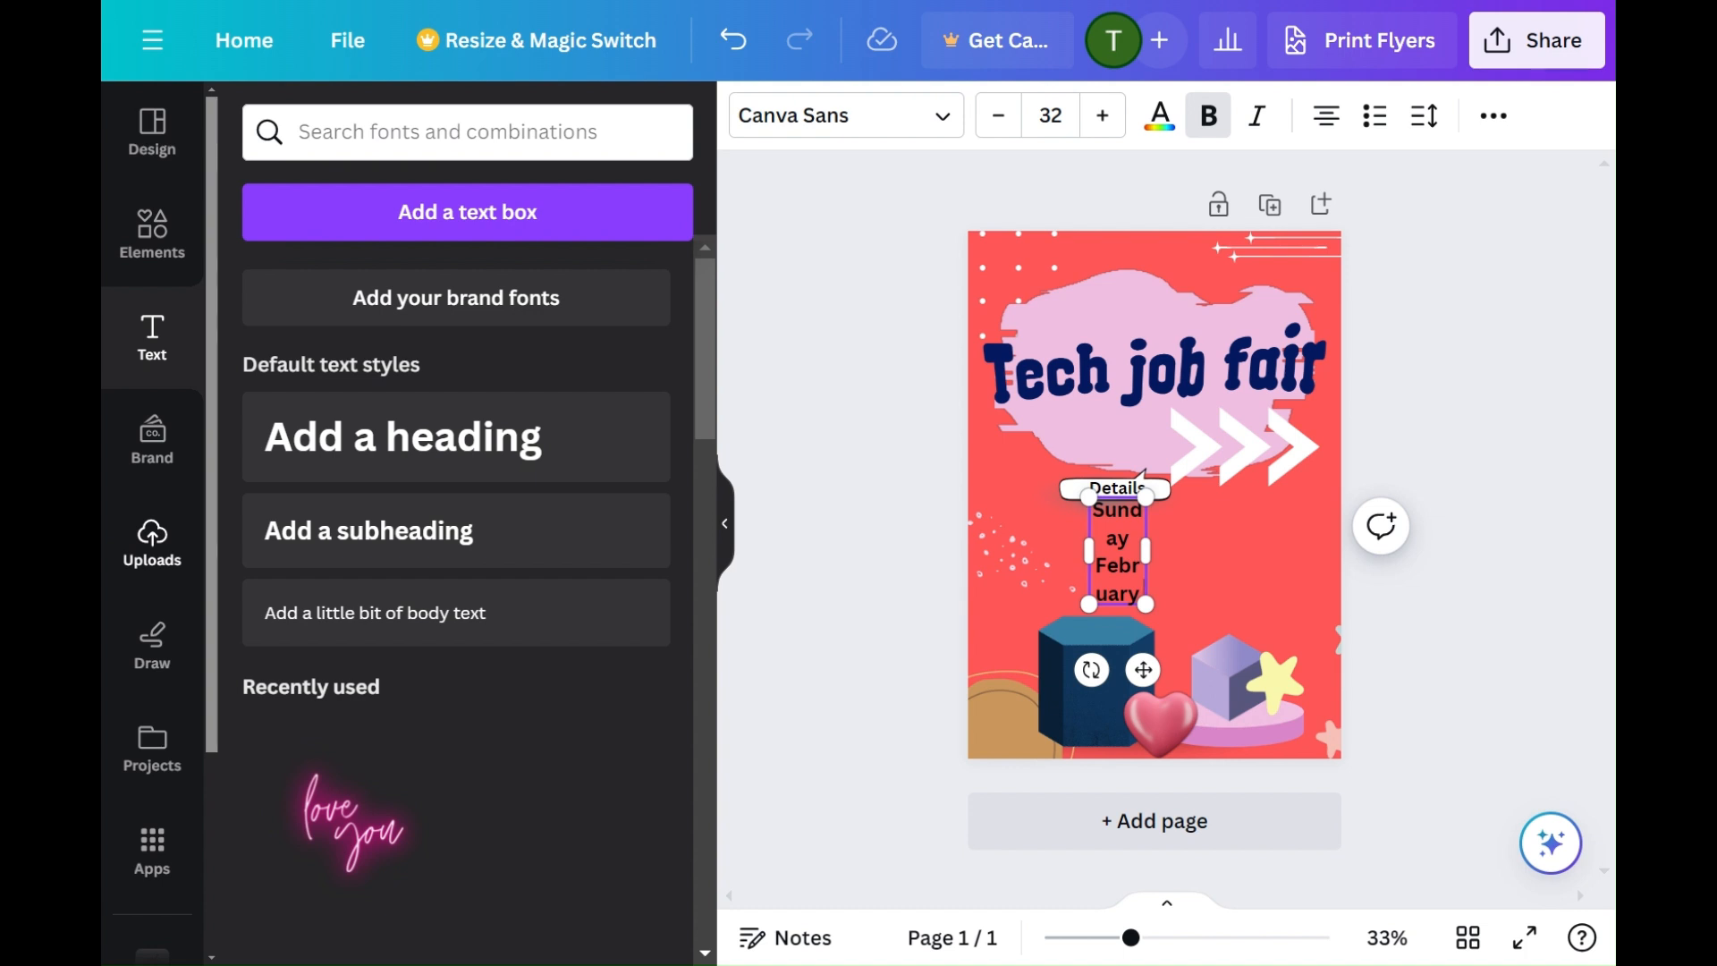
text( 25th)
drag(1167, 560, 1260, 518)
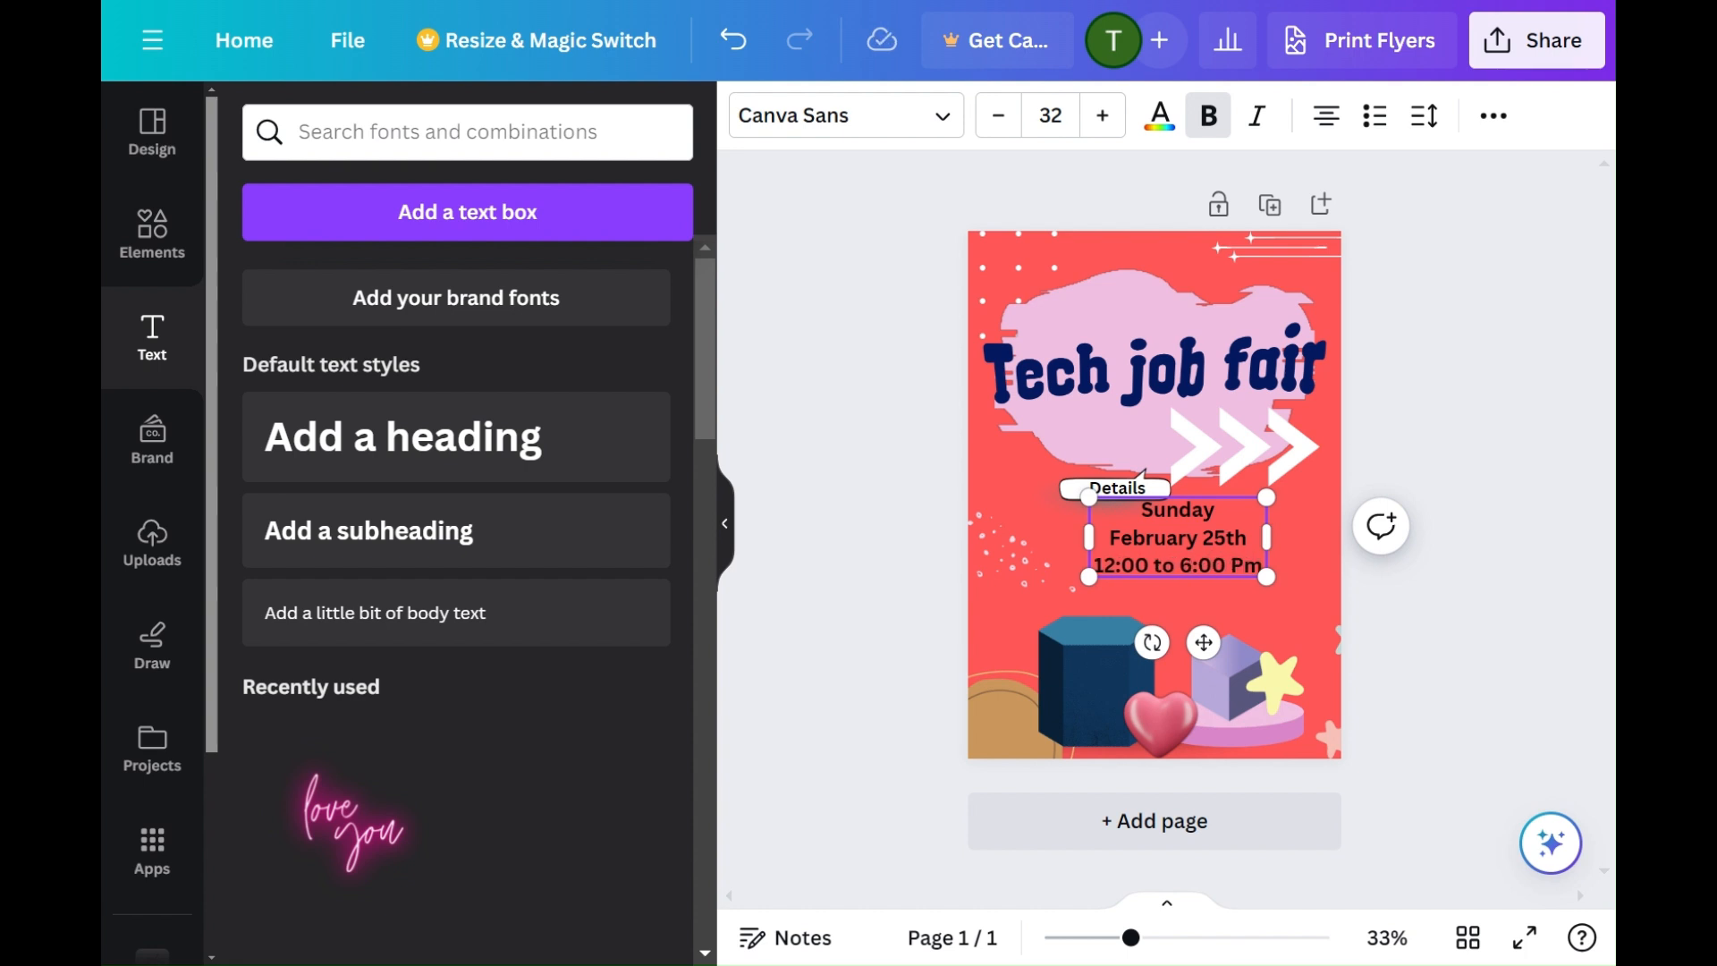
Step: Justify the date and time text, color it white, and reduce it to size 29.5 below the Details label
click(1341, 129)
click(1202, 561)
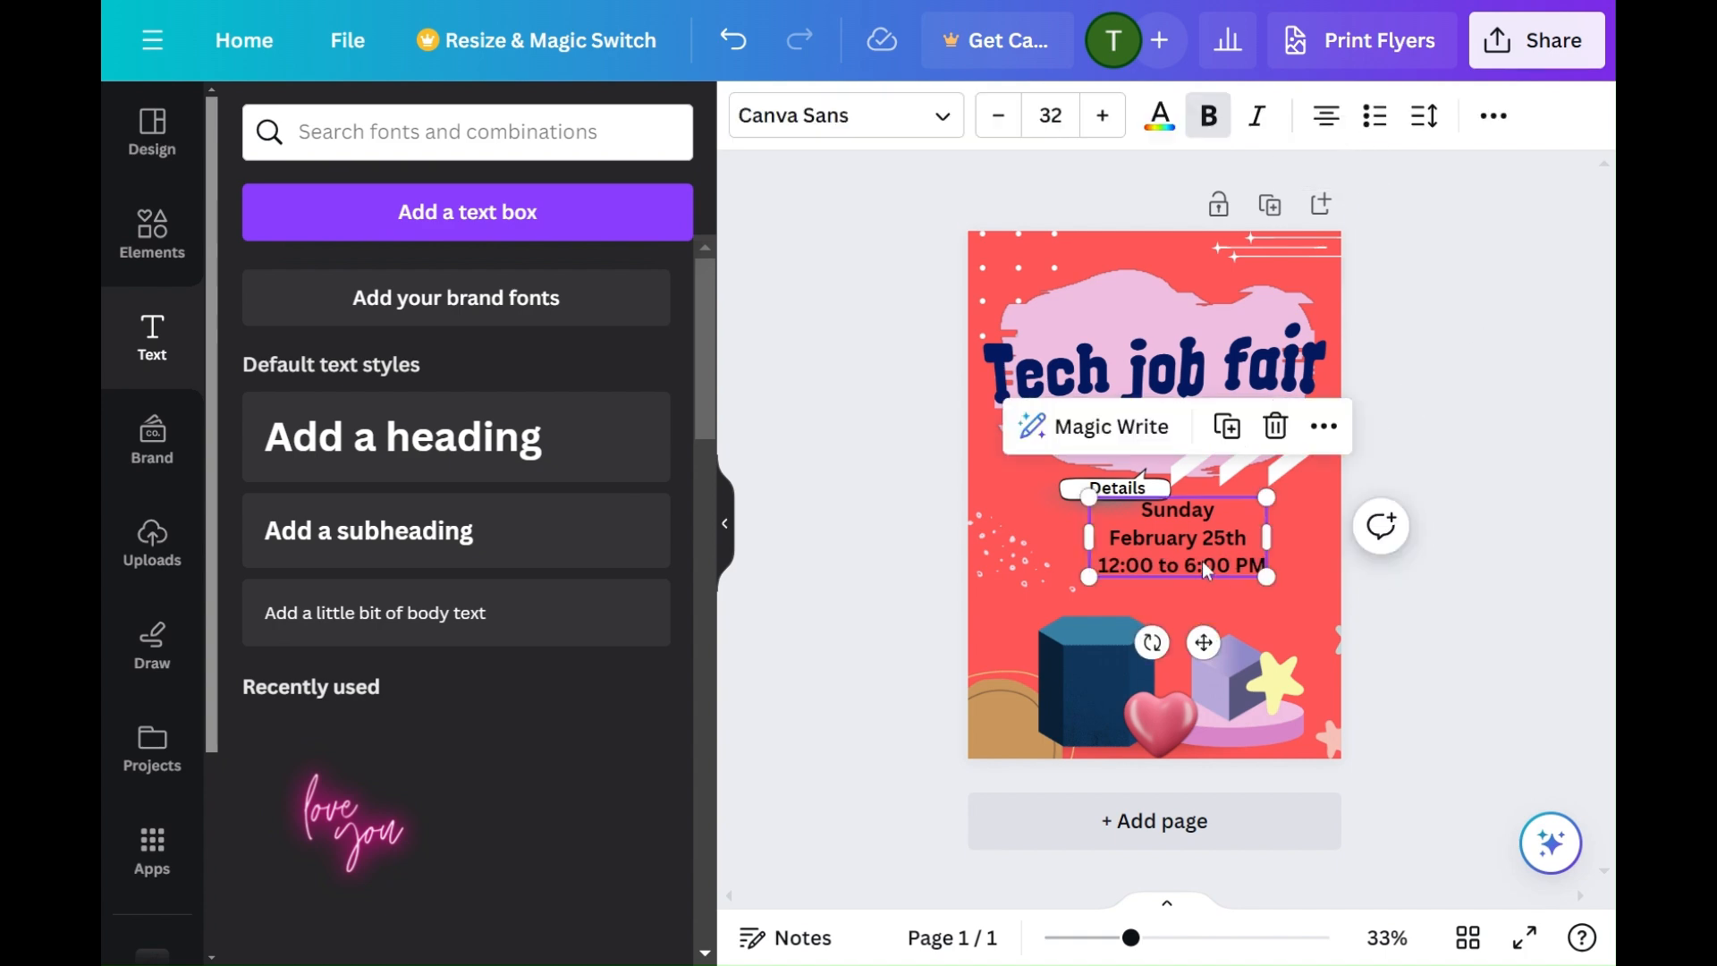
click(1328, 132)
click(1160, 115)
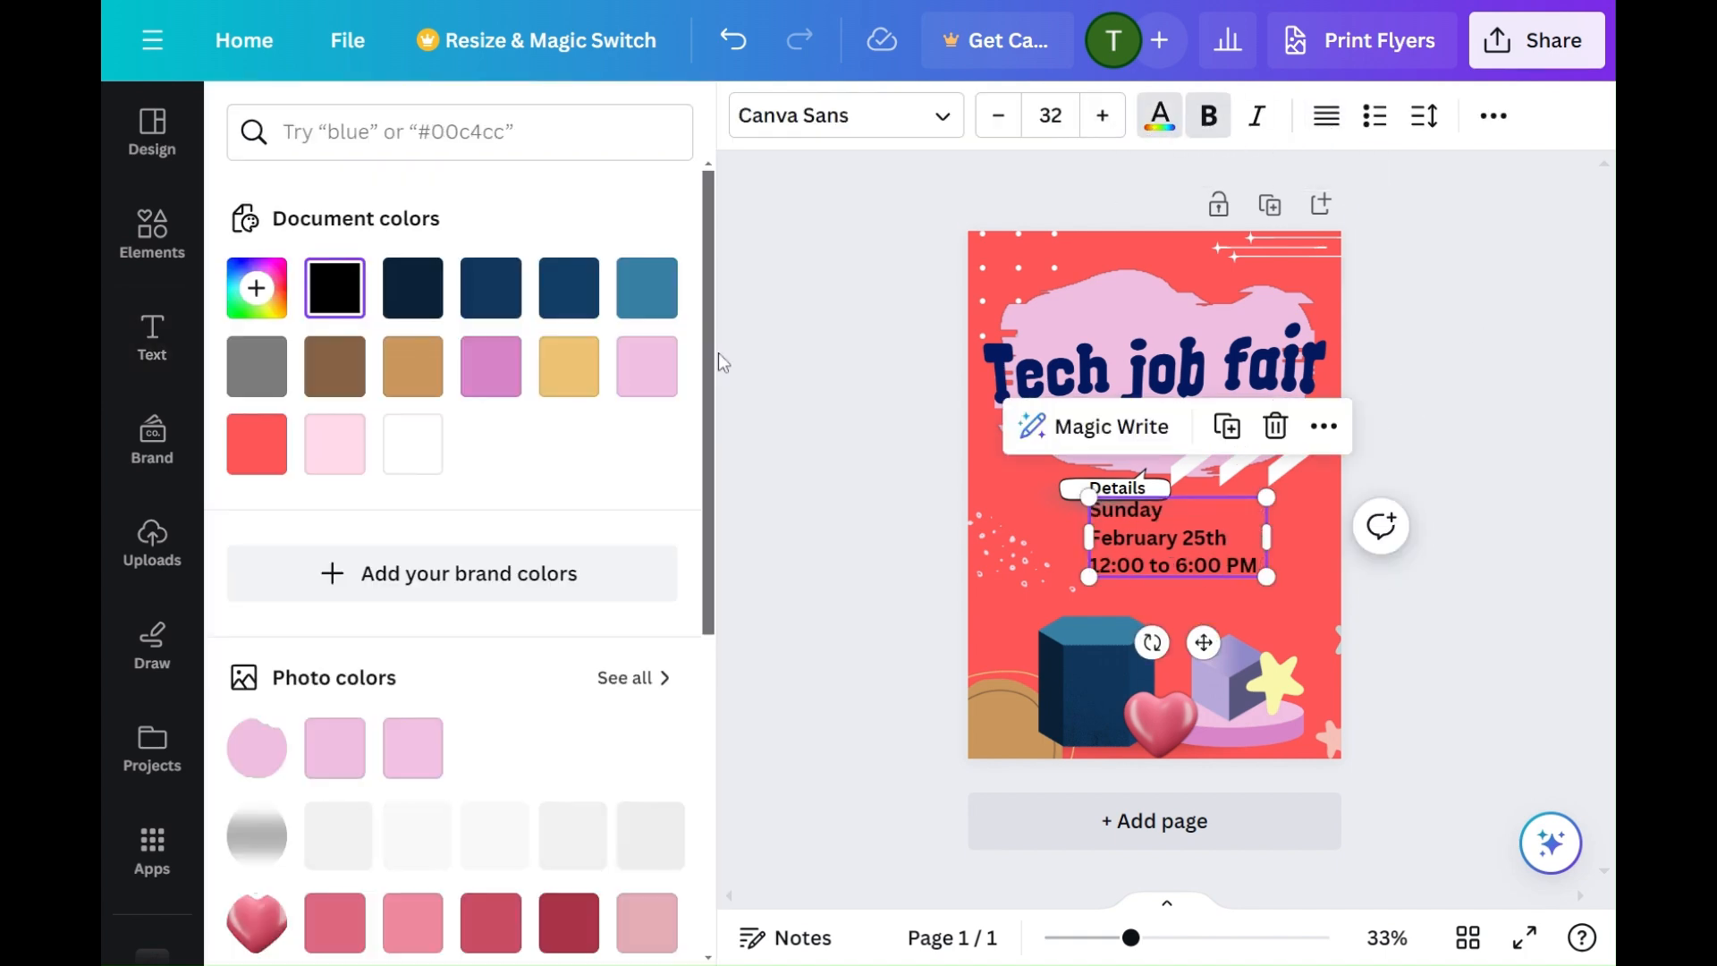
click(412, 443)
drag(1243, 581, 1230, 575)
Step: Enlarge the word "Sunday" relative to the other lines and scale the whole date block down under the Details label
double_click(1109, 515)
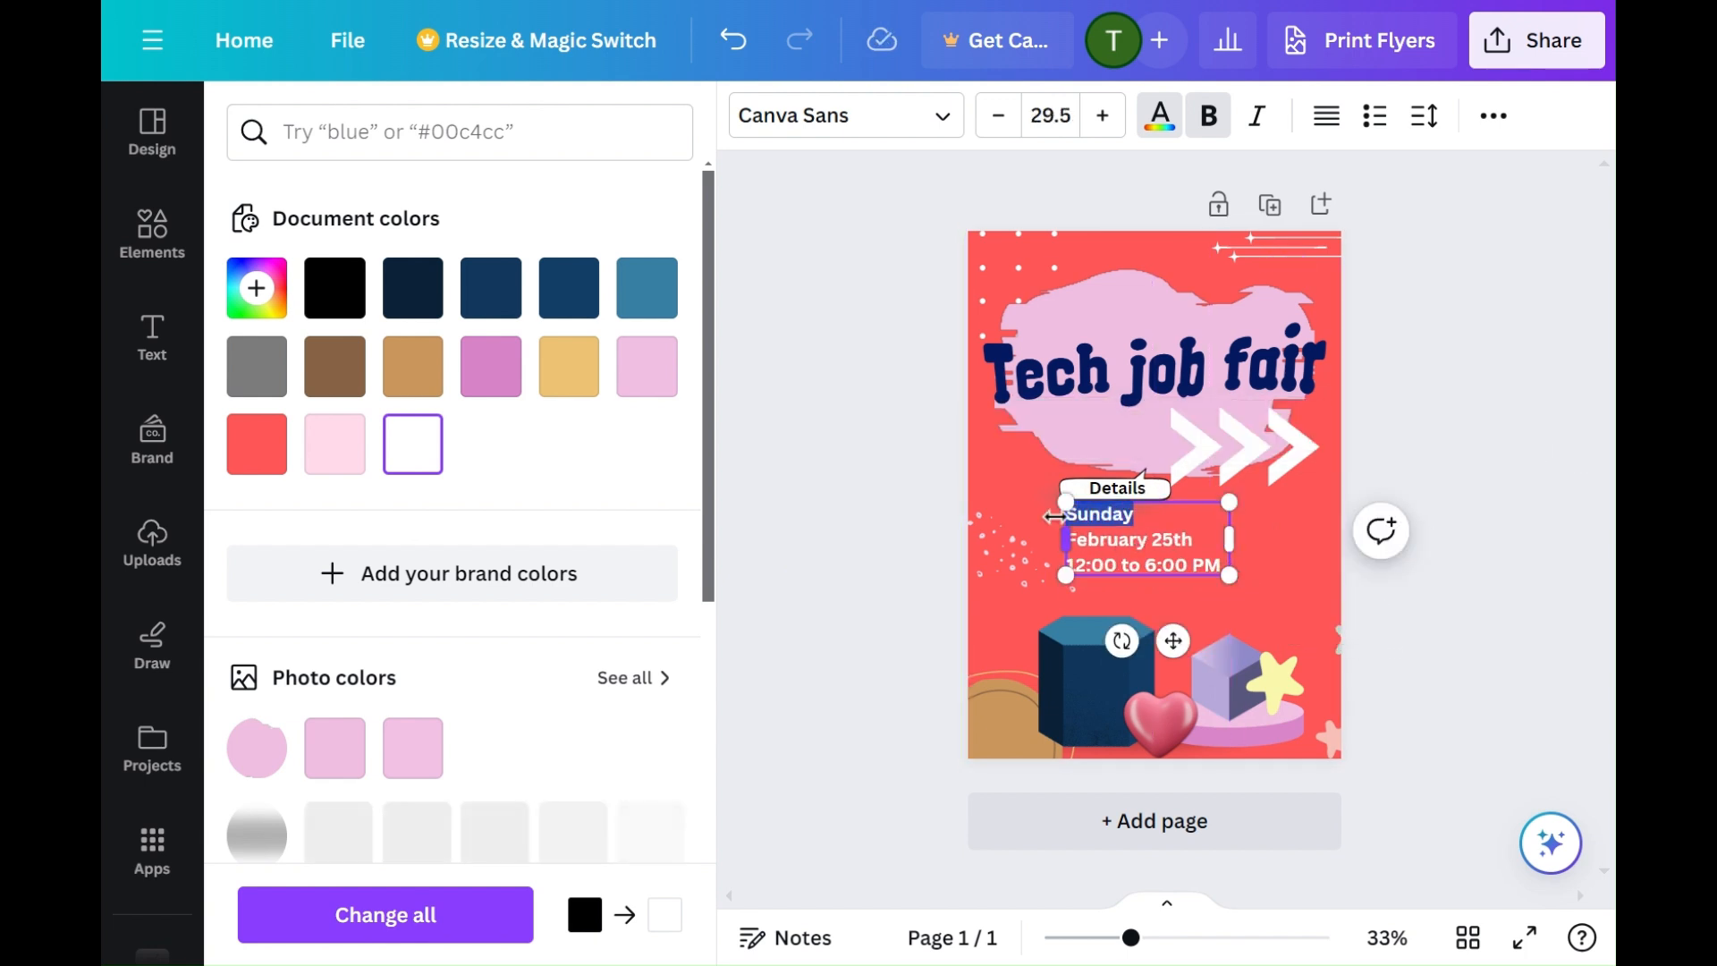
click(1102, 116)
click(1102, 121)
click(1102, 121)
click(1102, 121)
click(1102, 121)
drag(1229, 604, 1085, 553)
click(1404, 572)
click(1456, 415)
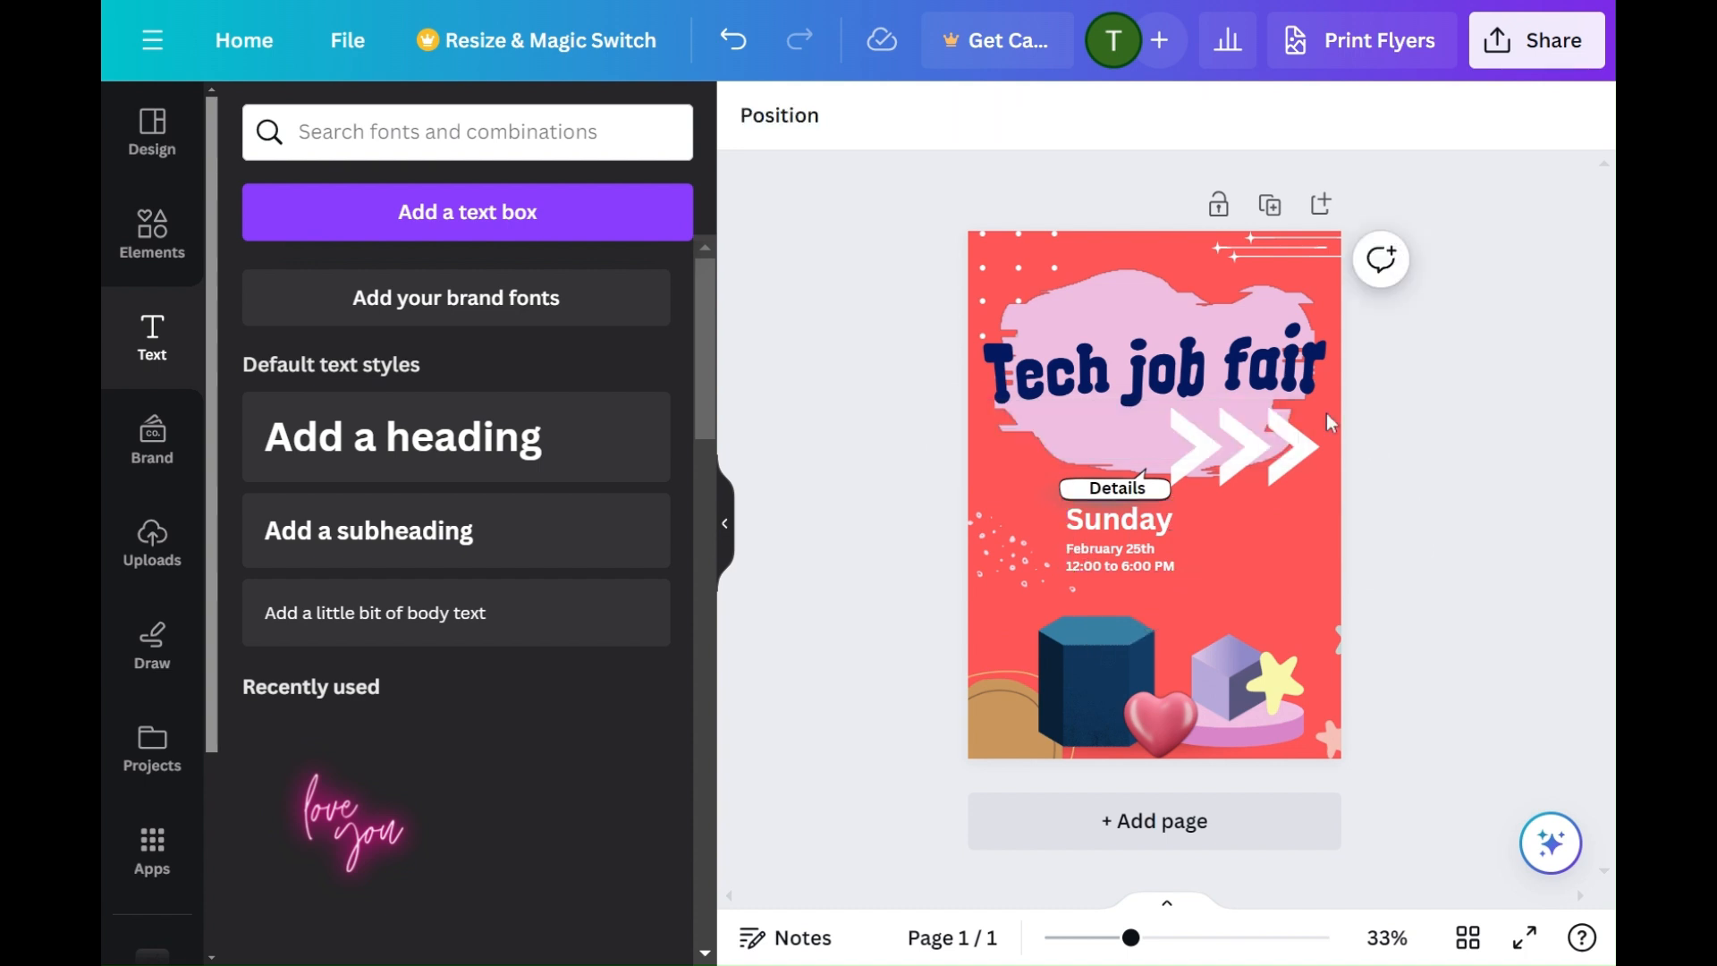
Step: Add a subheading reading "At IIT bombay pawai Mumbai" and place it below the date and time lines
drag(383, 547, 1072, 454)
text(At C)
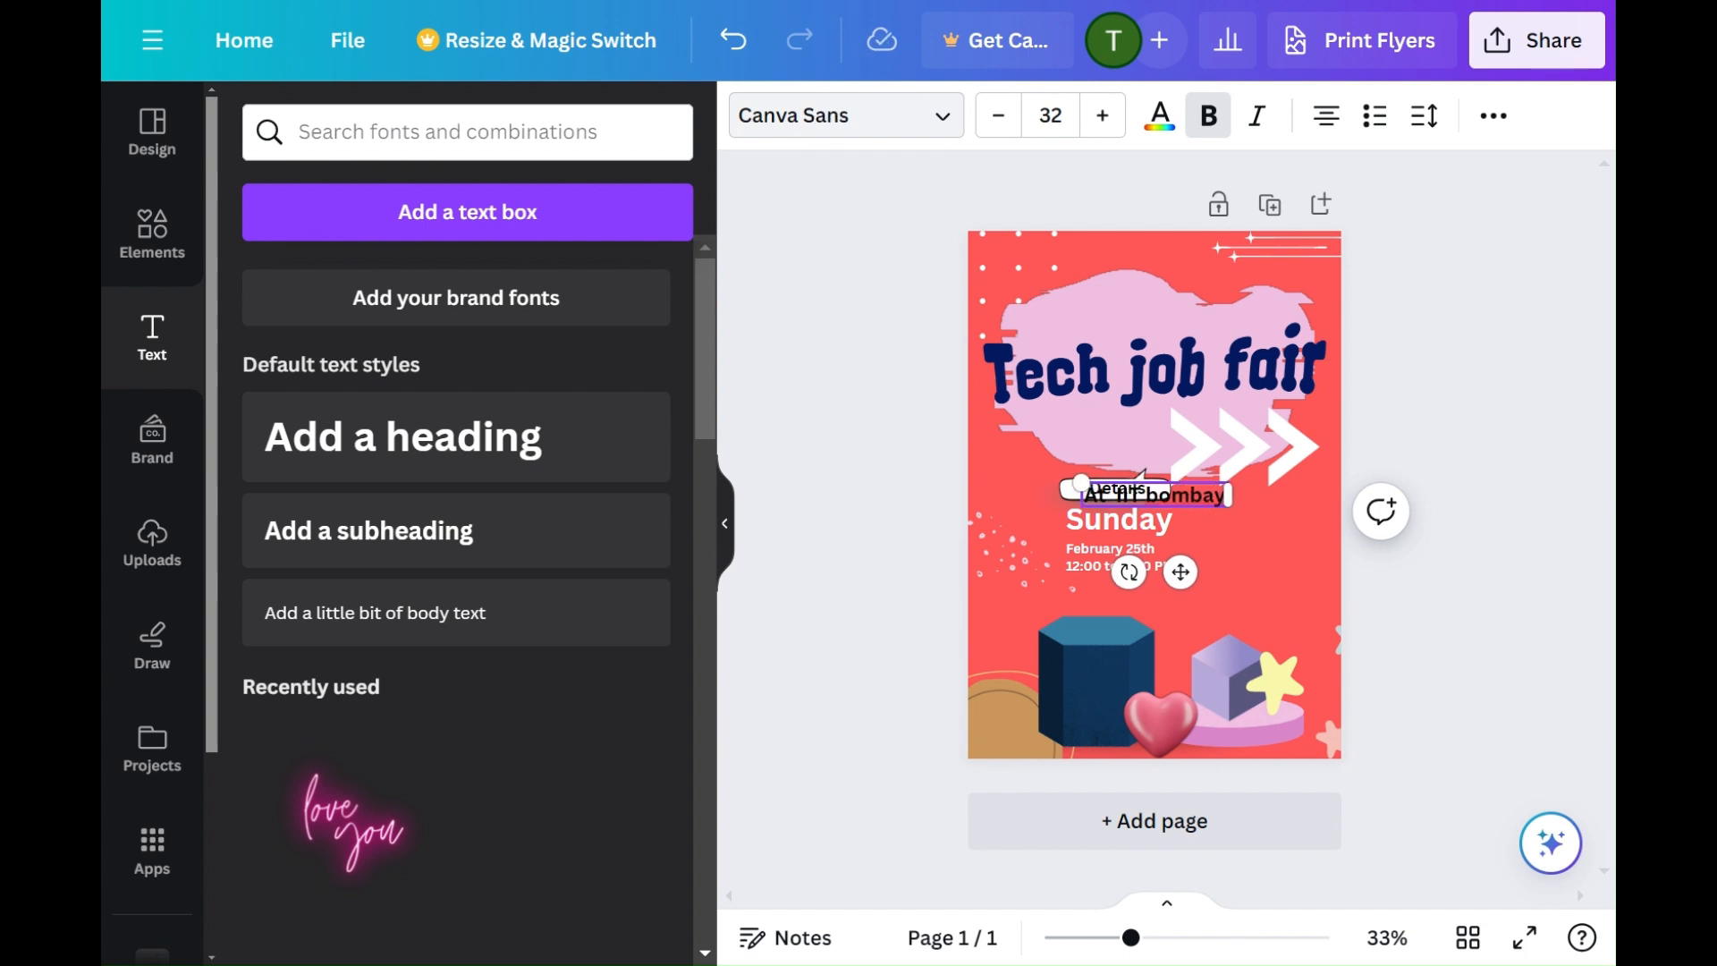
key(BackSpace)
text(pawai Mumbai)
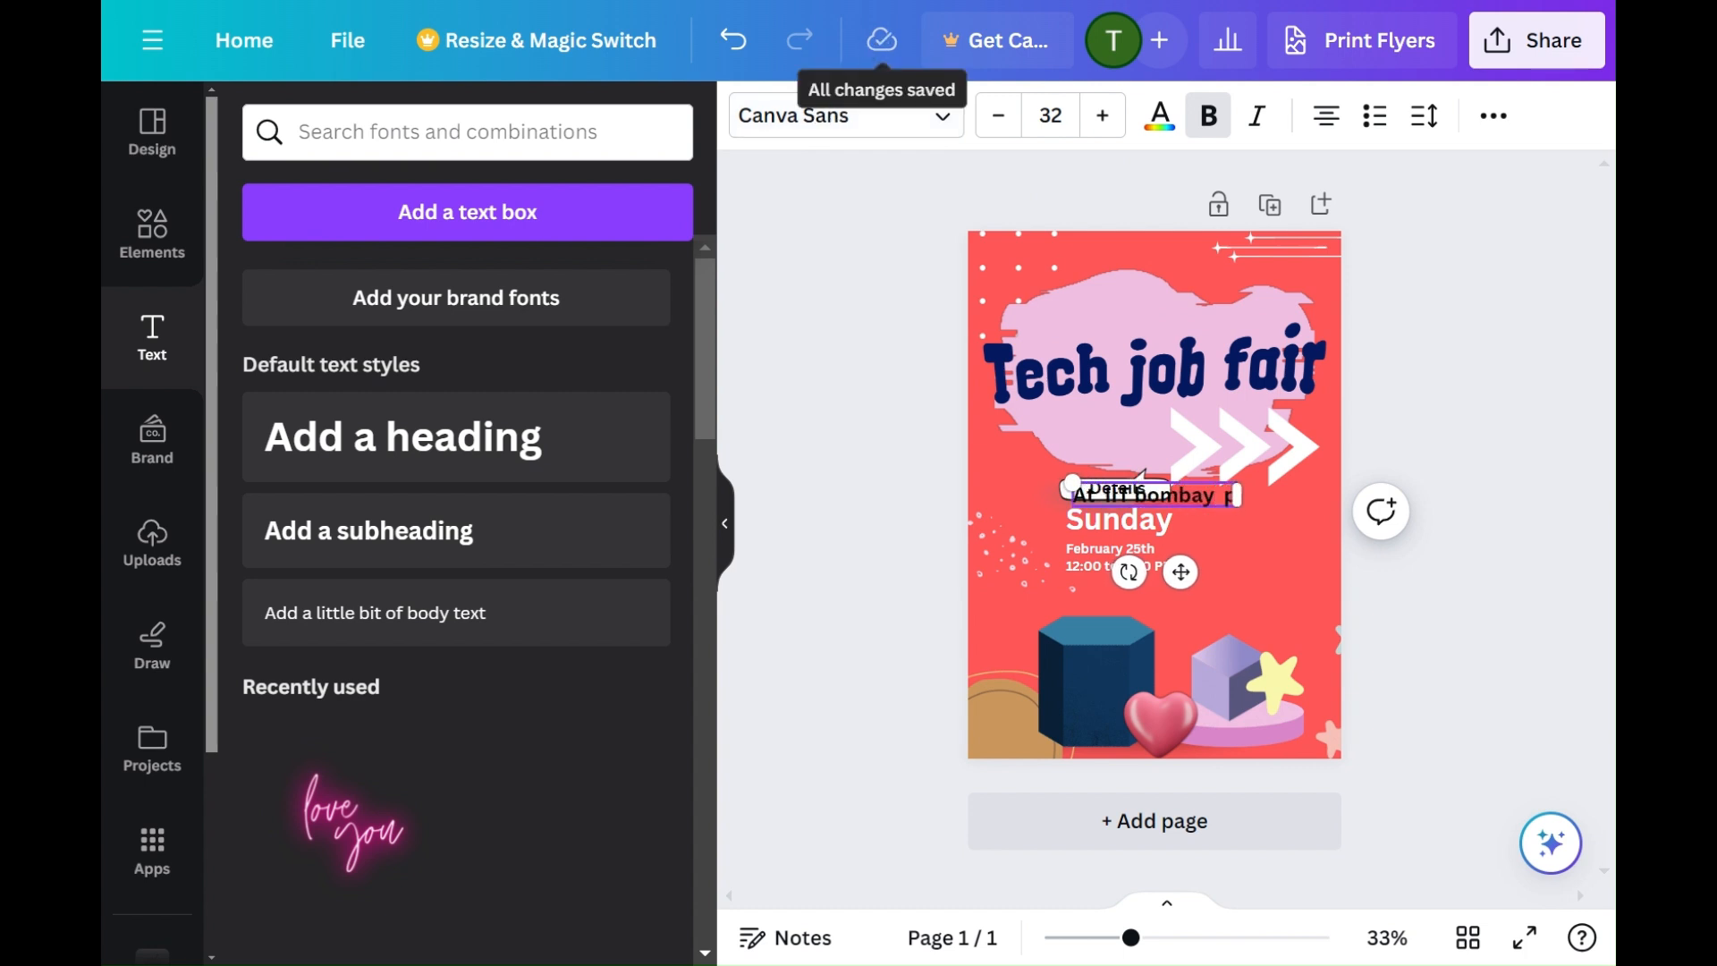
drag(1181, 571, 1172, 669)
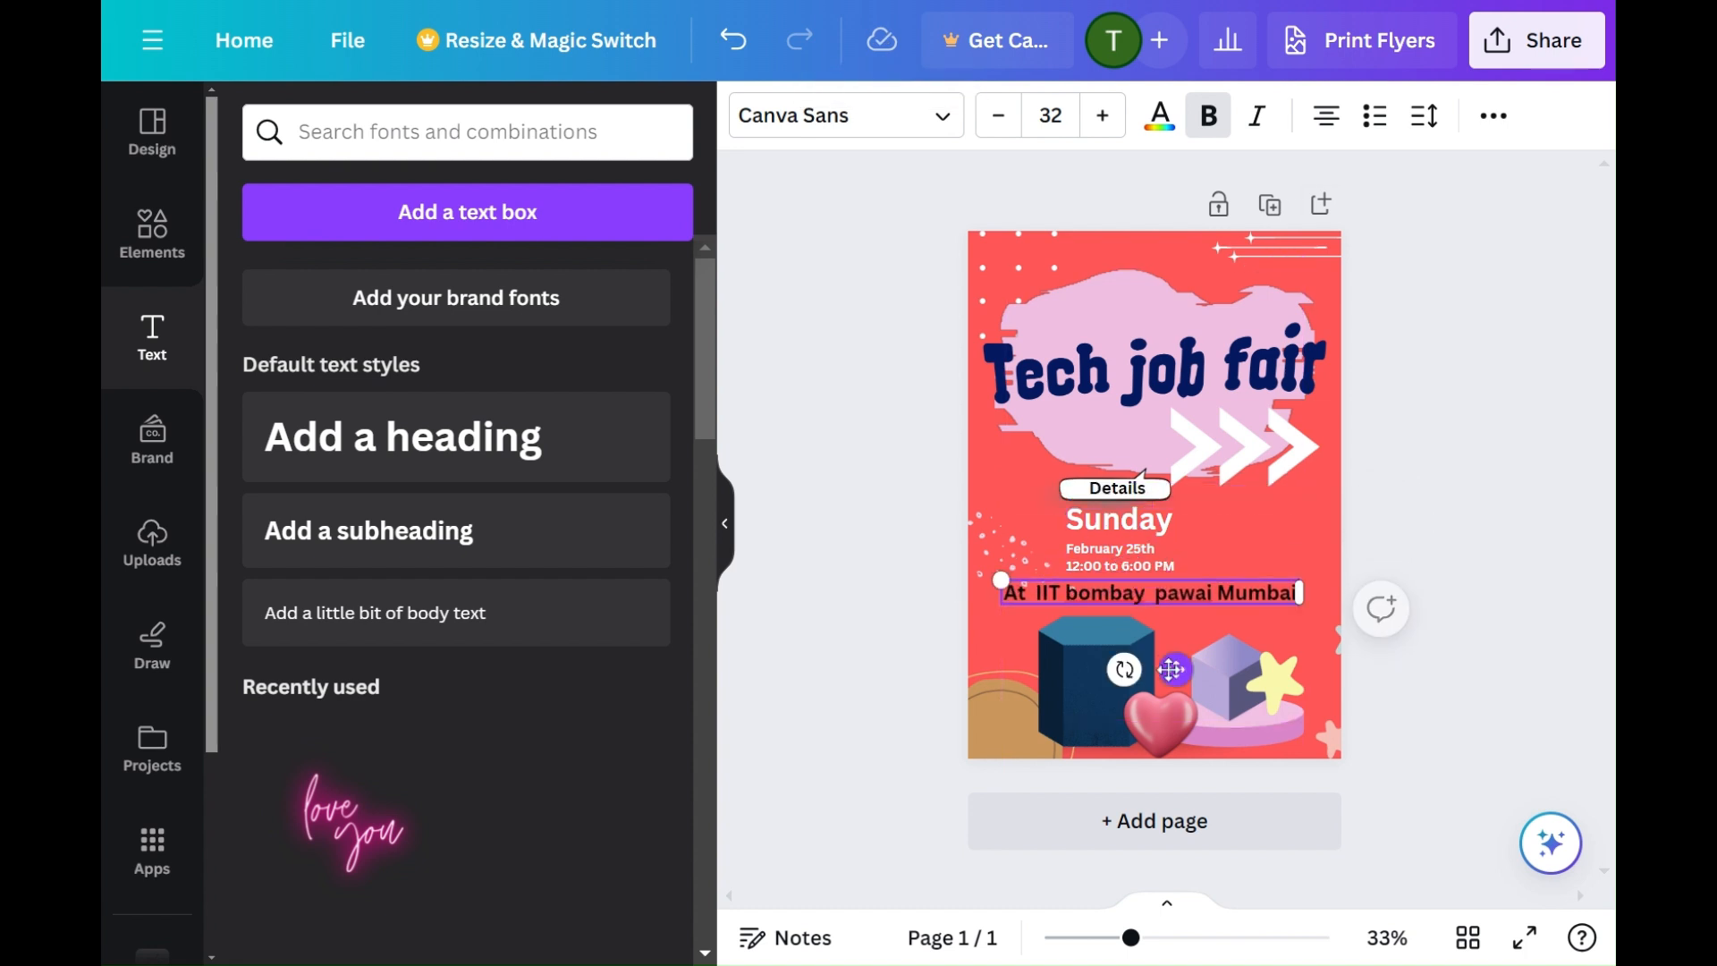
Step: Color the venue line "At IIT bombay pawai Mumbai" white
click(1160, 117)
click(413, 444)
click(1471, 530)
click(1286, 577)
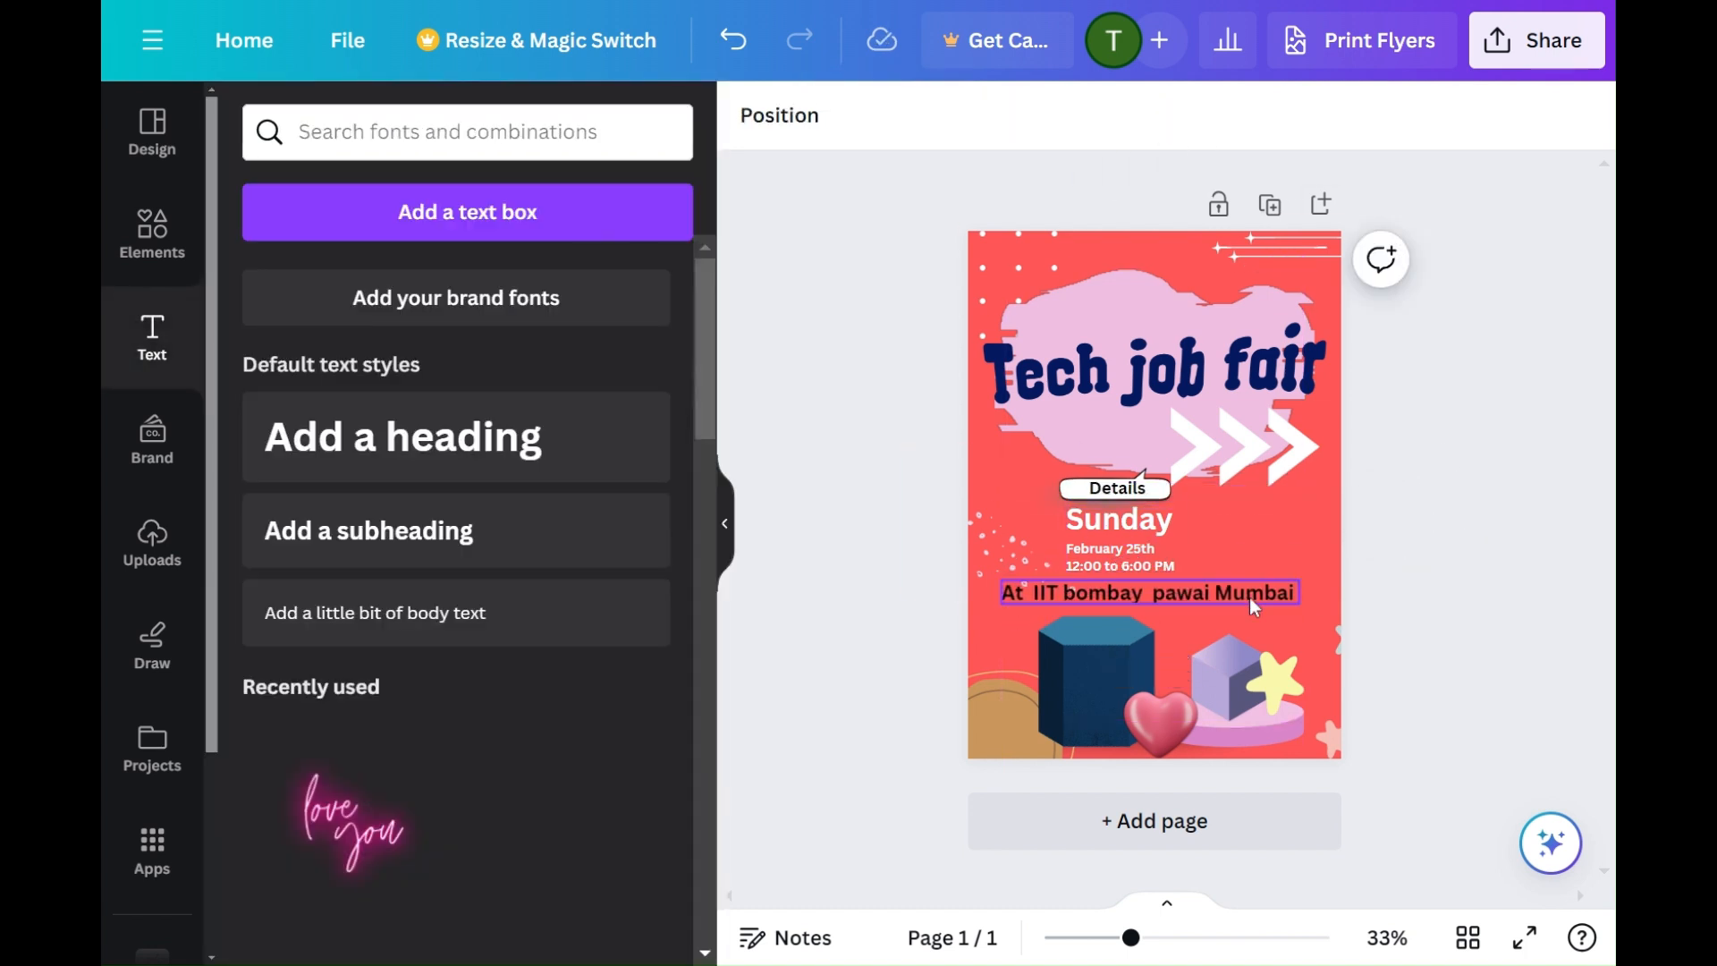
click(1286, 581)
click(1160, 116)
click(413, 444)
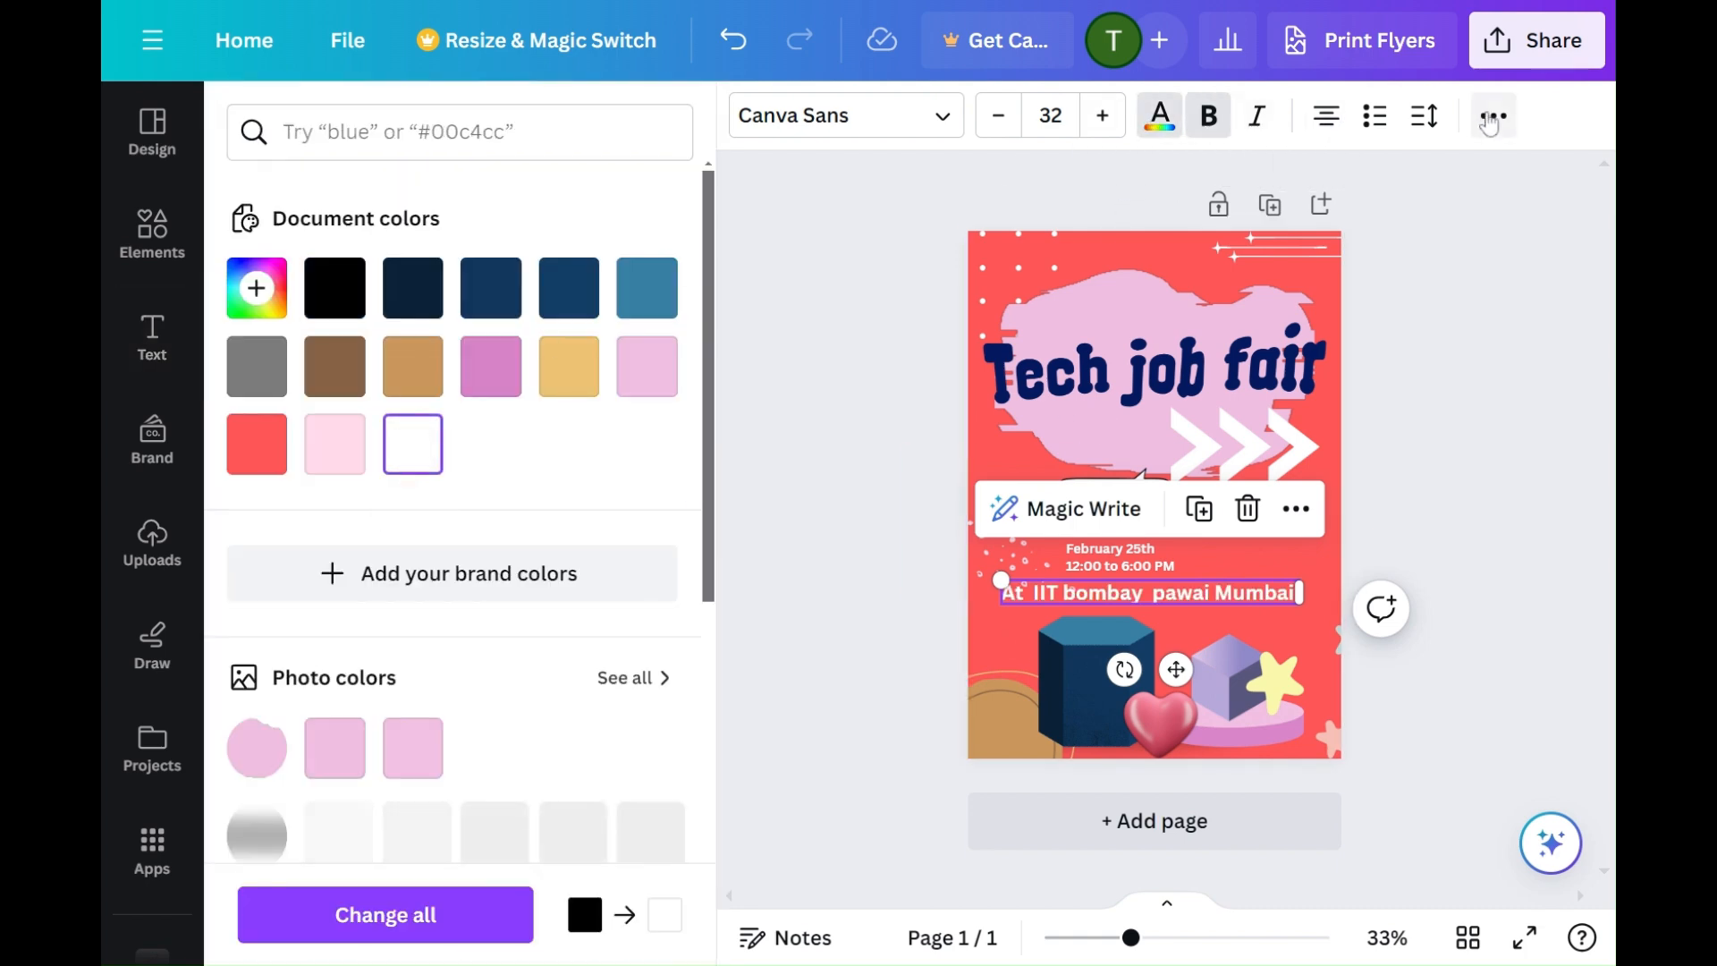
Step: Apply the Background text effect to the venue line with roundness 35 and spread 30
click(1483, 119)
click(1000, 184)
scroll(721, 601, down, 3)
click(341, 721)
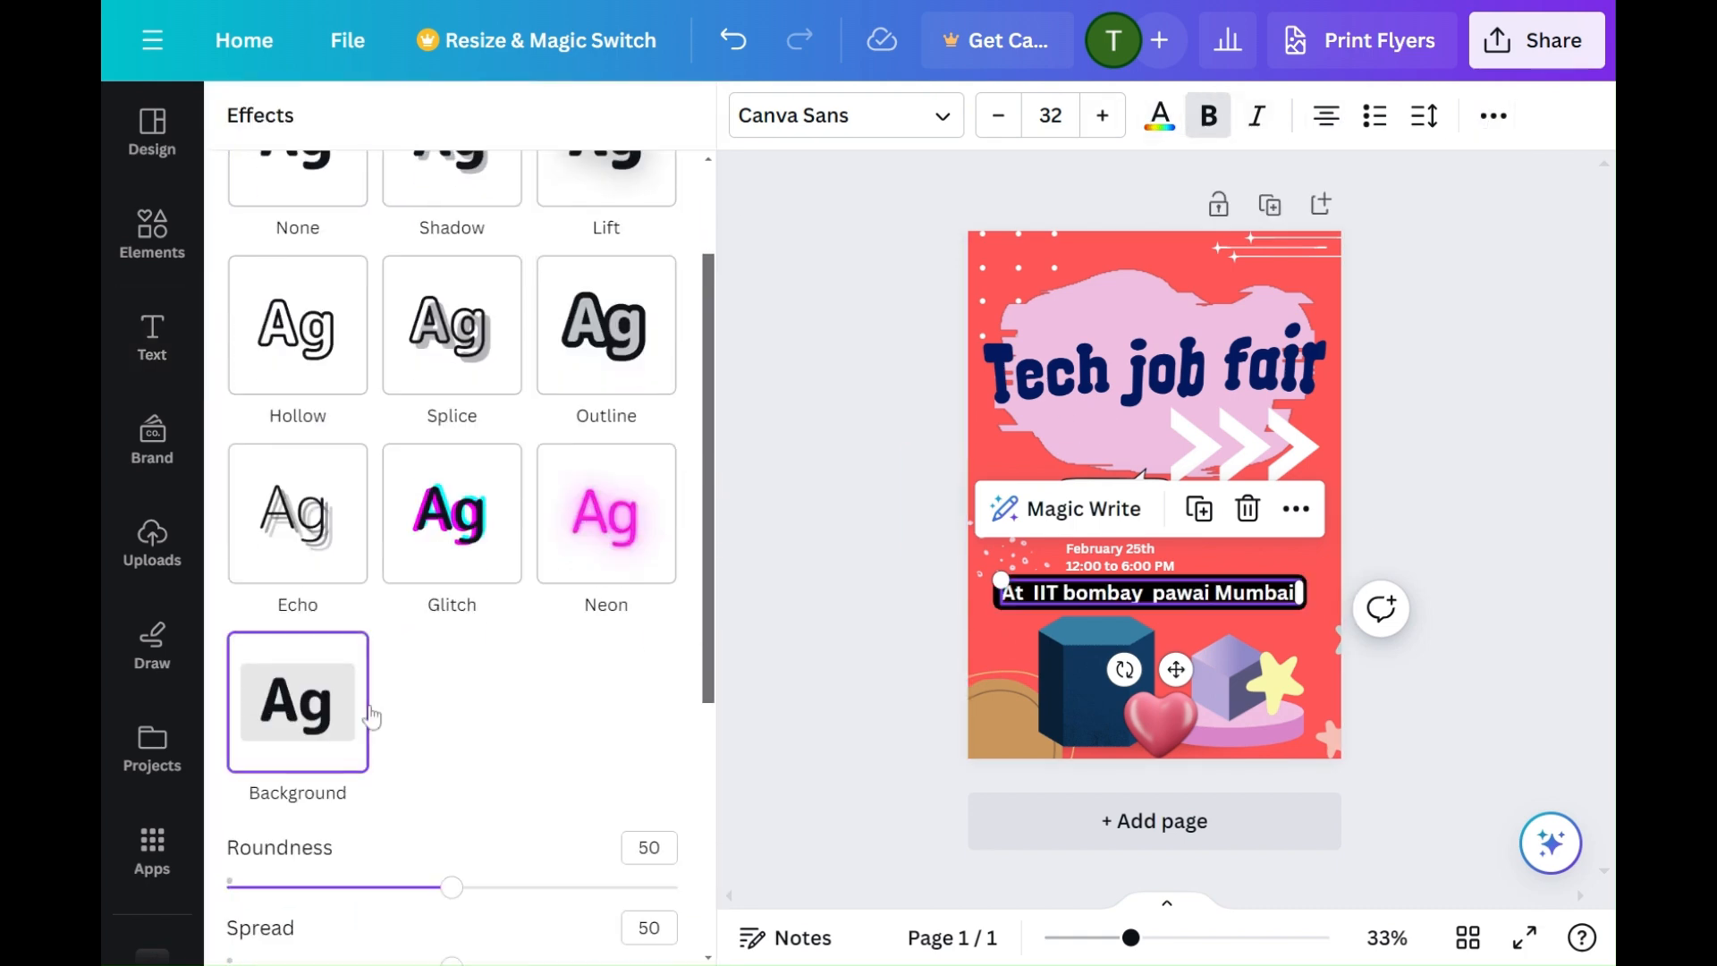
scroll(466, 758, down, 2)
drag(452, 820, 361, 821)
Step: Make the venue line's background orchid pink at transparency 52, enlarge the text to size 34 and center it on the flyer
drag(710, 614, 712, 726)
click(653, 741)
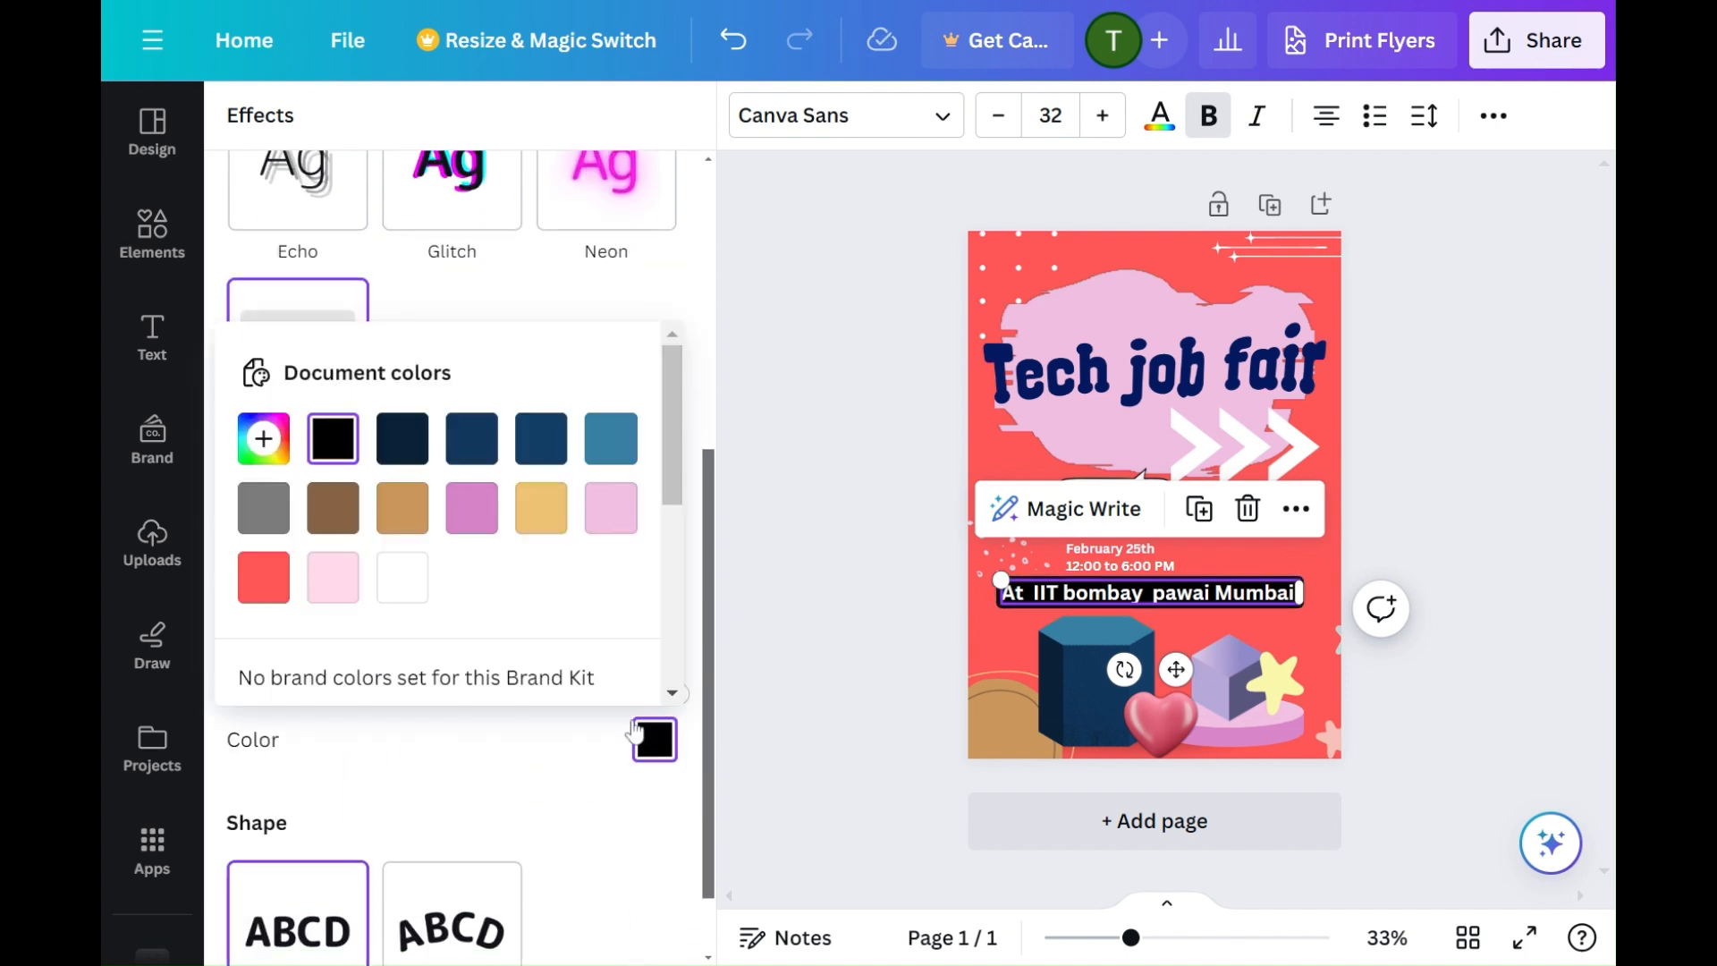
click(472, 507)
click(610, 801)
drag(678, 696, 421, 696)
drag(1001, 580, 983, 577)
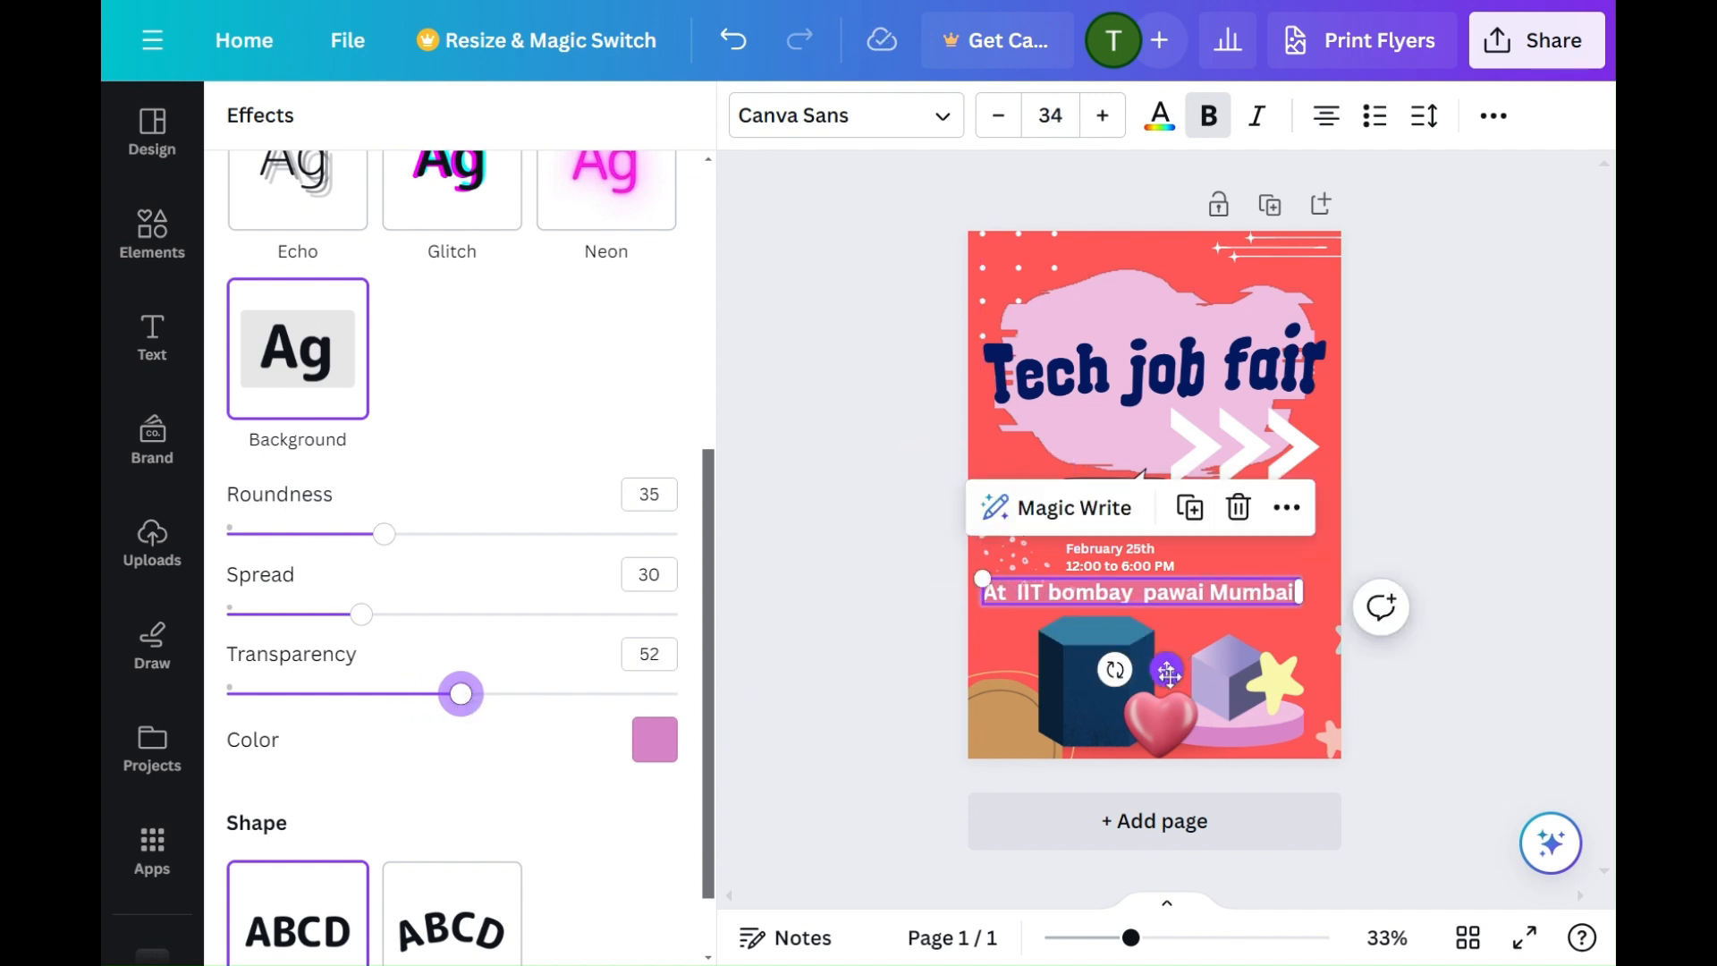
drag(1167, 670, 1179, 672)
Step: Try a dark blue background behind the venue line, and return it to orchid pink
click(655, 740)
click(474, 455)
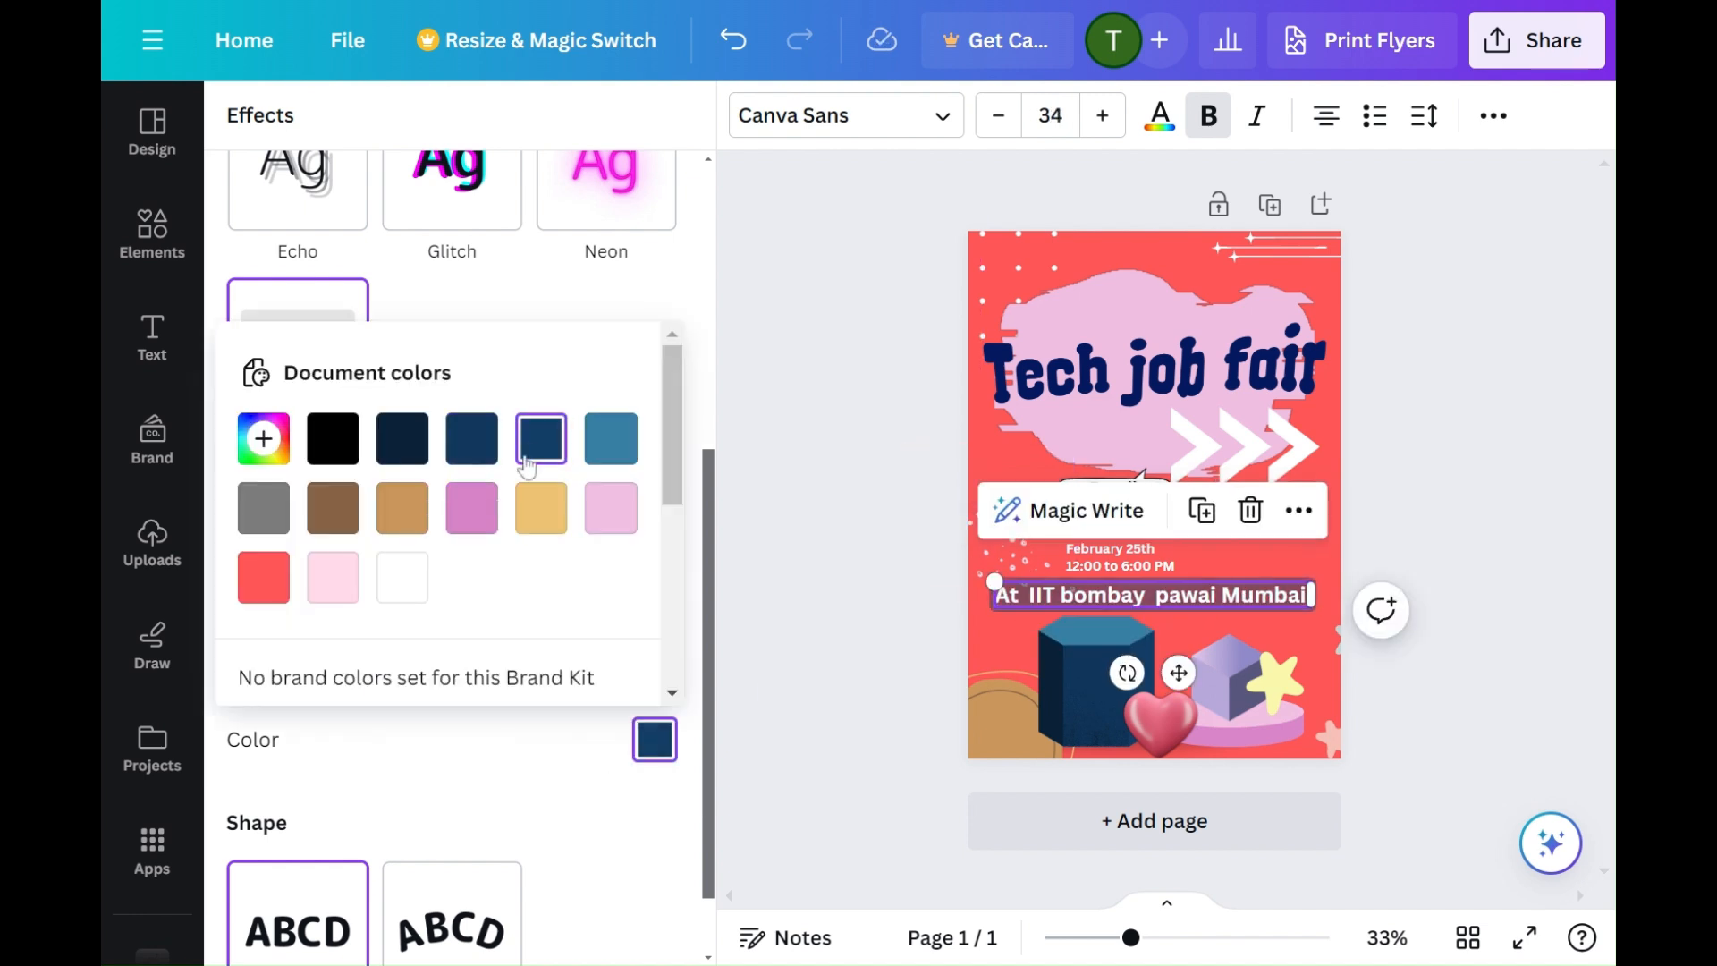
click(471, 507)
click(839, 608)
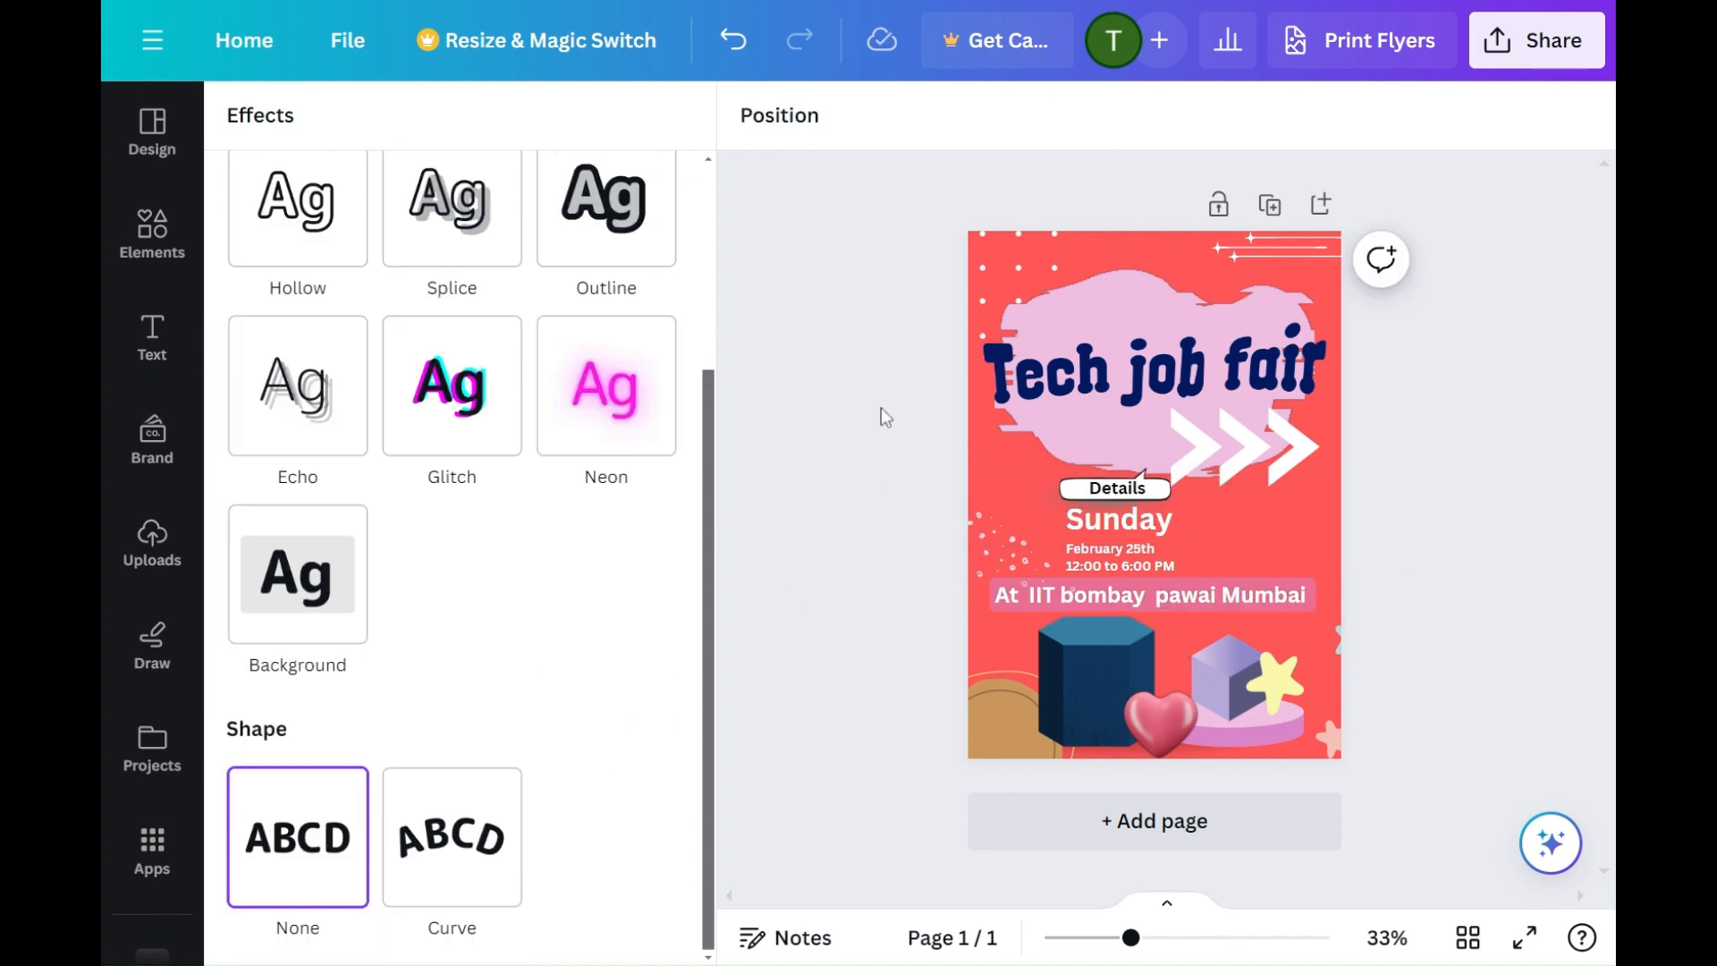